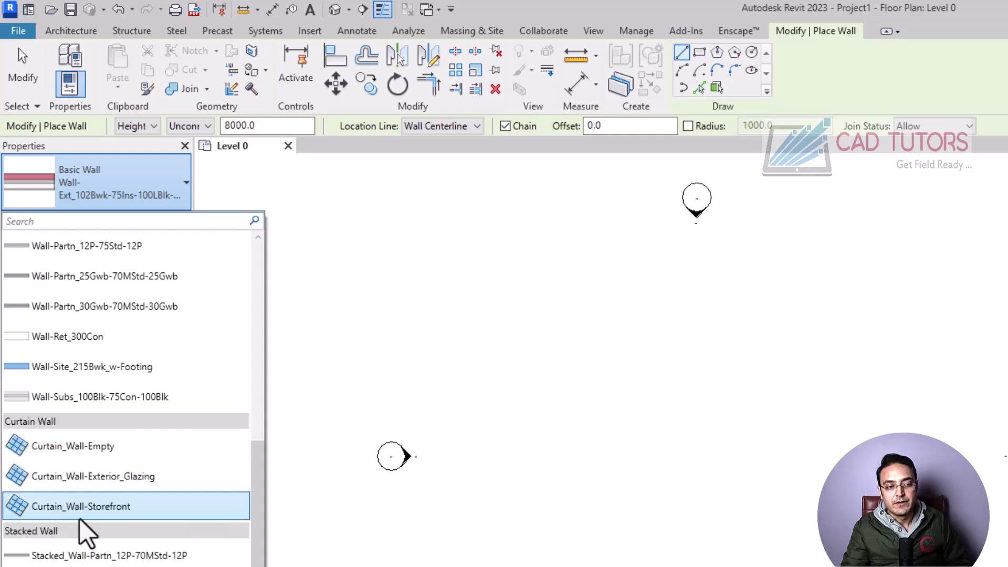
- Choose the Curtain_Wall-Empty wall type and set its height up to Level 1
click(79, 451)
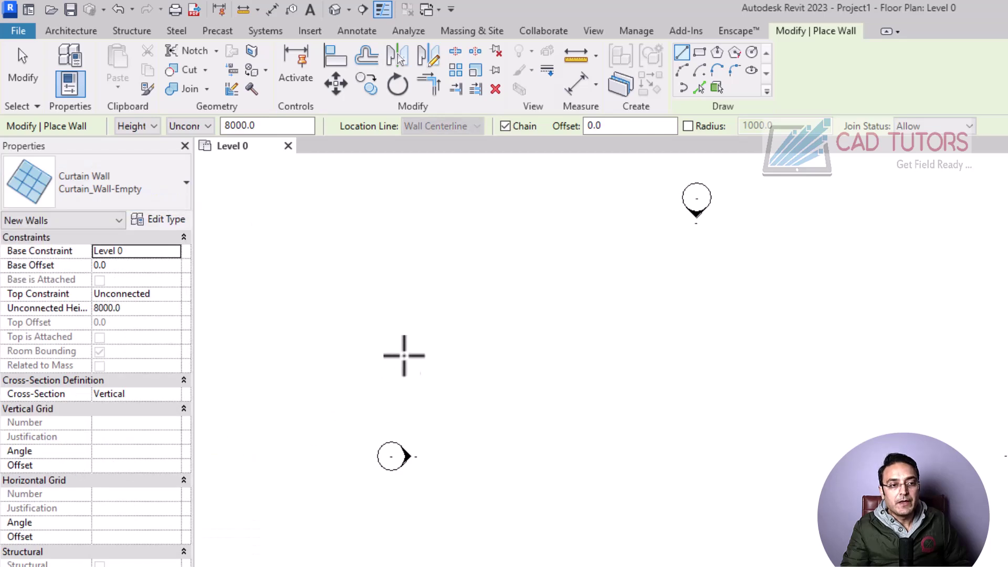
click(207, 126)
click(189, 154)
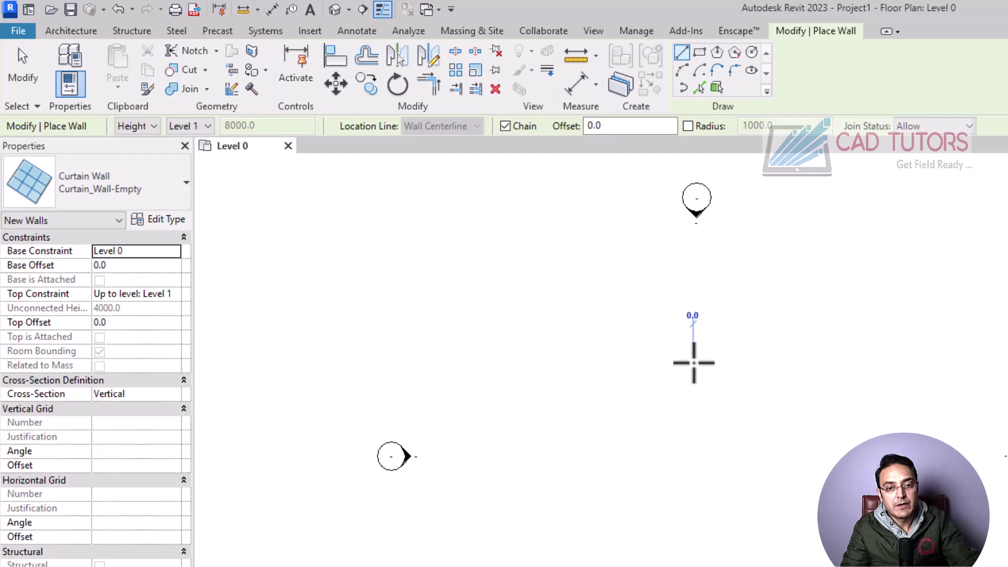
key(Escape)
- Change the project's length units to meters
key(u)
key(n)
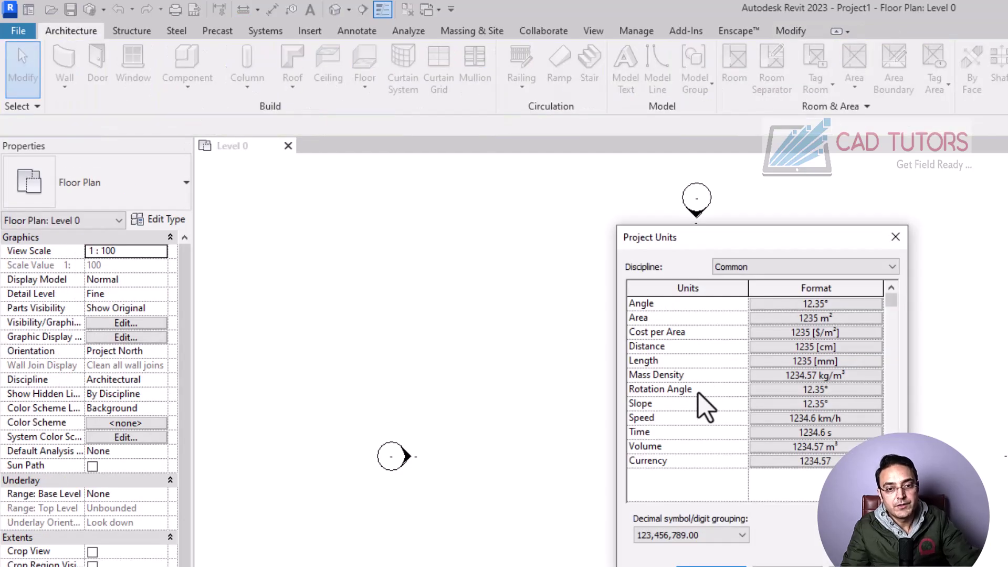
click(814, 363)
click(856, 332)
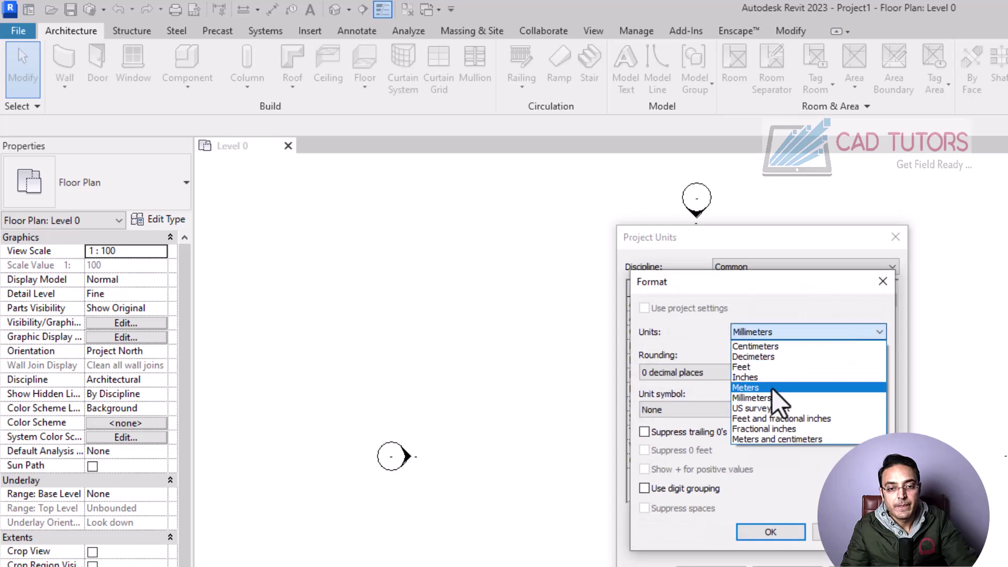
click(773, 388)
click(771, 532)
key(Return)
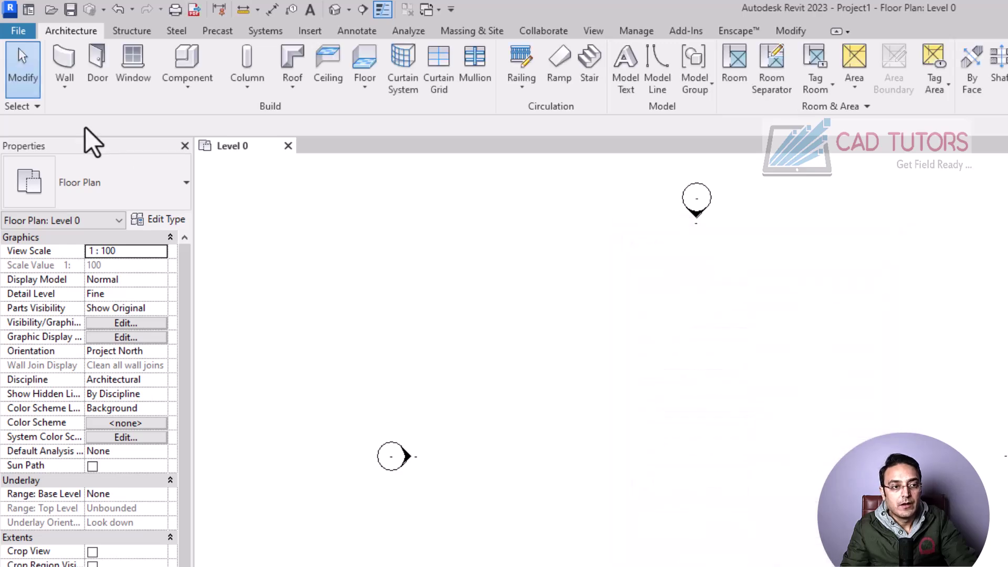
- Draw a horizontal Curtain_Wall-Empty wall about 19 m long between the elevation markers on the Level 0 plan
click(64, 86)
click(87, 113)
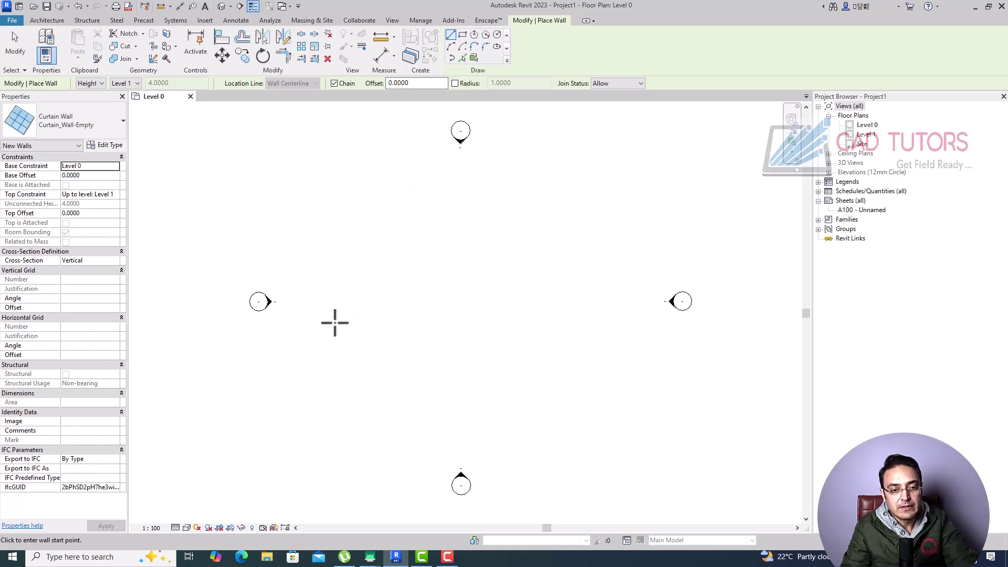
click(330, 324)
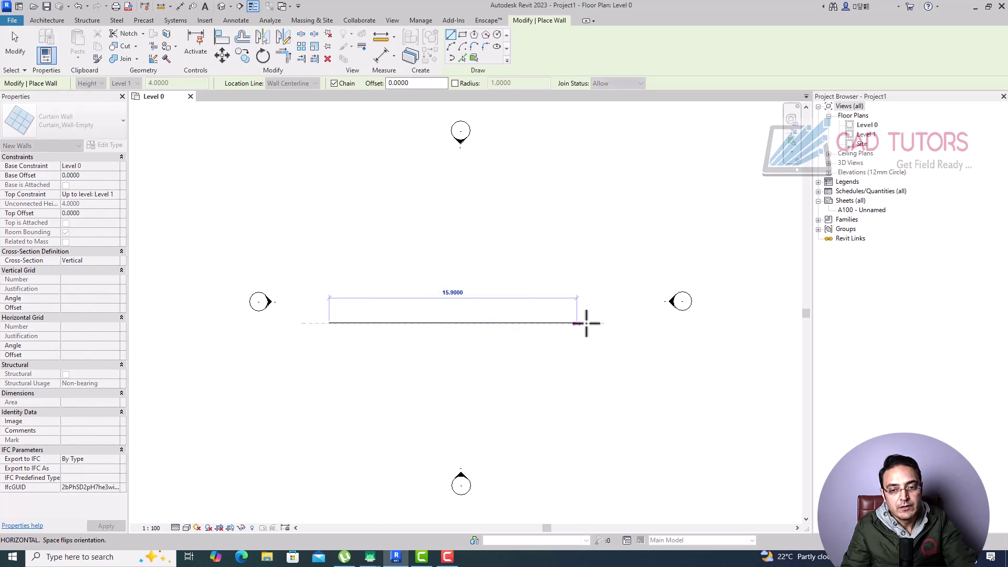
click(624, 323)
key(Escape)
key(Escape)
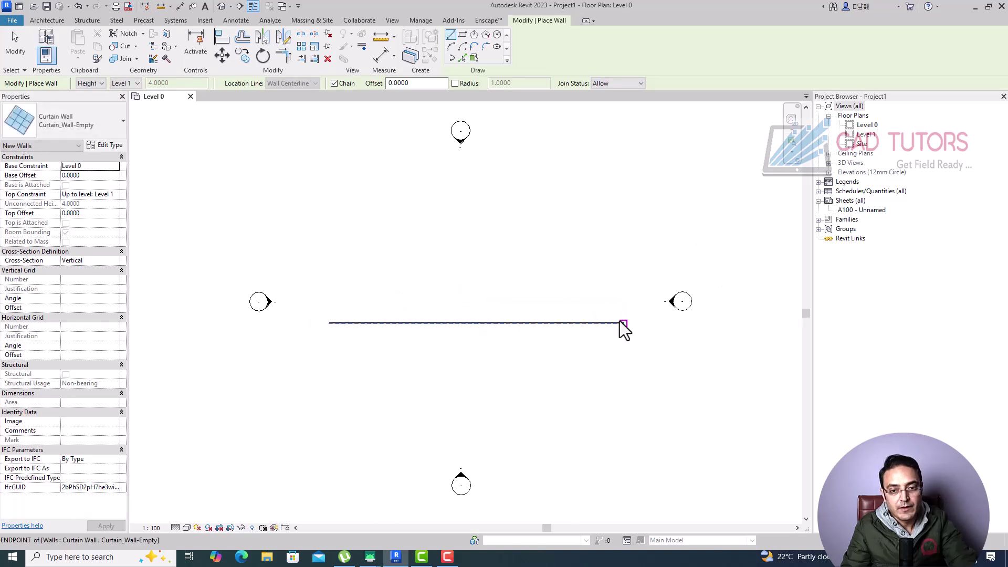
- View the curtain wall in 3D and open the South elevation
click(221, 7)
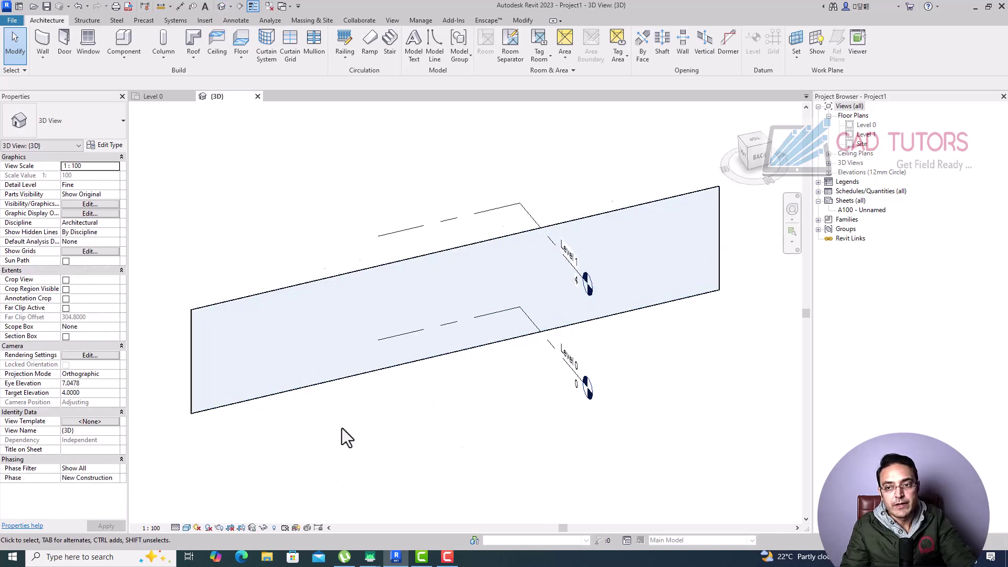
click(829, 173)
double_click(864, 200)
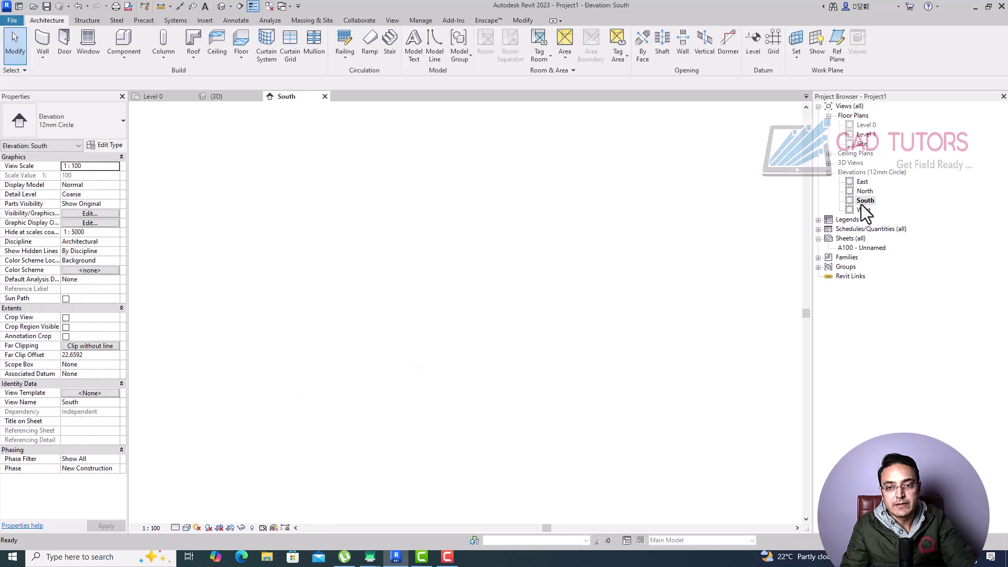
scroll(513, 322, down, 2)
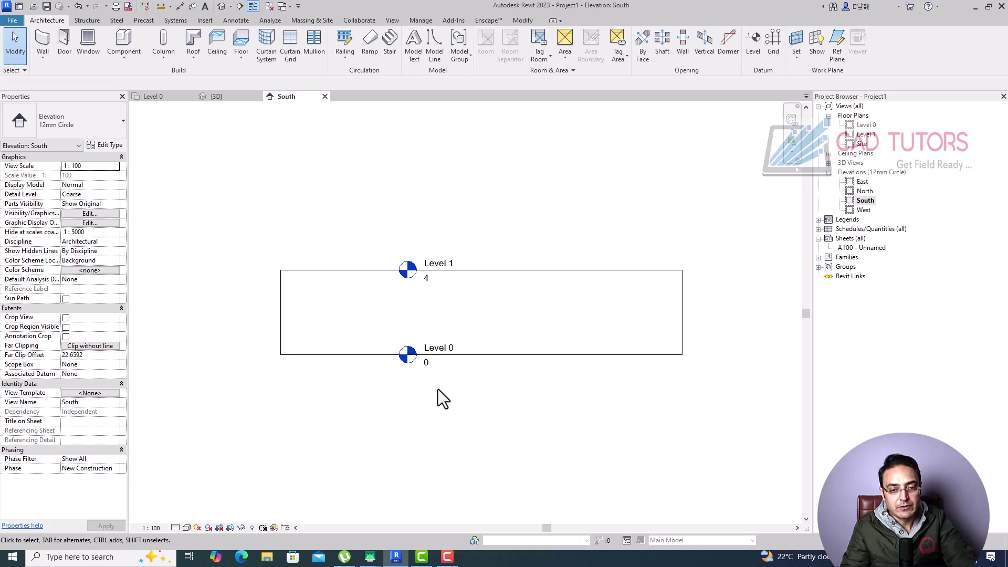
- Shift the Level 0 line leftward until its head sits clear of the curtain wall's left end
click(431, 350)
key(Left)
key(Left)
key(Left)
key(Left)
key(Left)
key(Left)
key(Left)
key(Left)
key(Left)
key(Left)
key(Left)
key(Left)
key(Left)
key(Left)
key(Left)
key(Left)
key(Left)
key(Left)
key(Left)
key(Left)
key(Left)
key(Left)
key(Left)
key(Left)
key(Left)
key(Left)
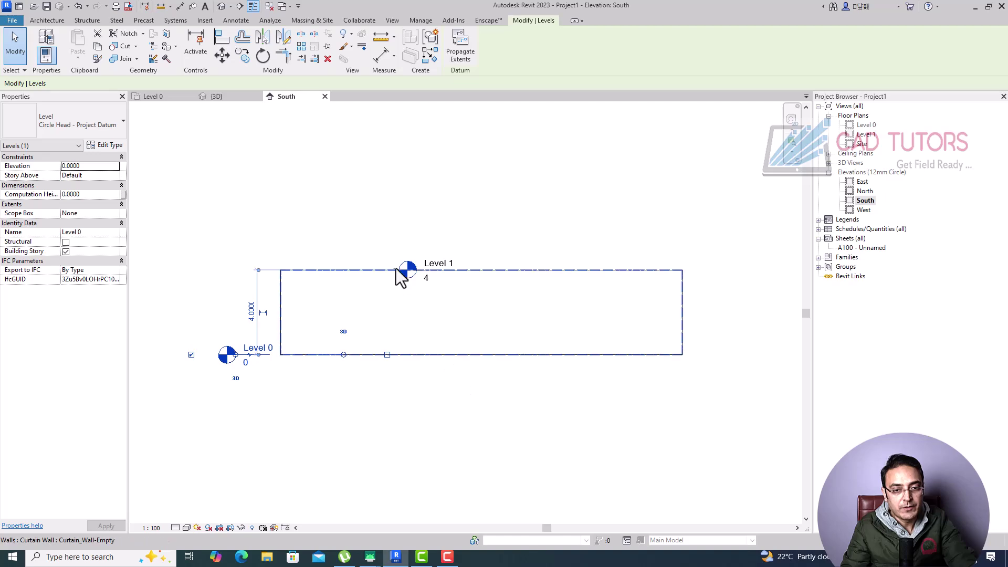
click(509, 233)
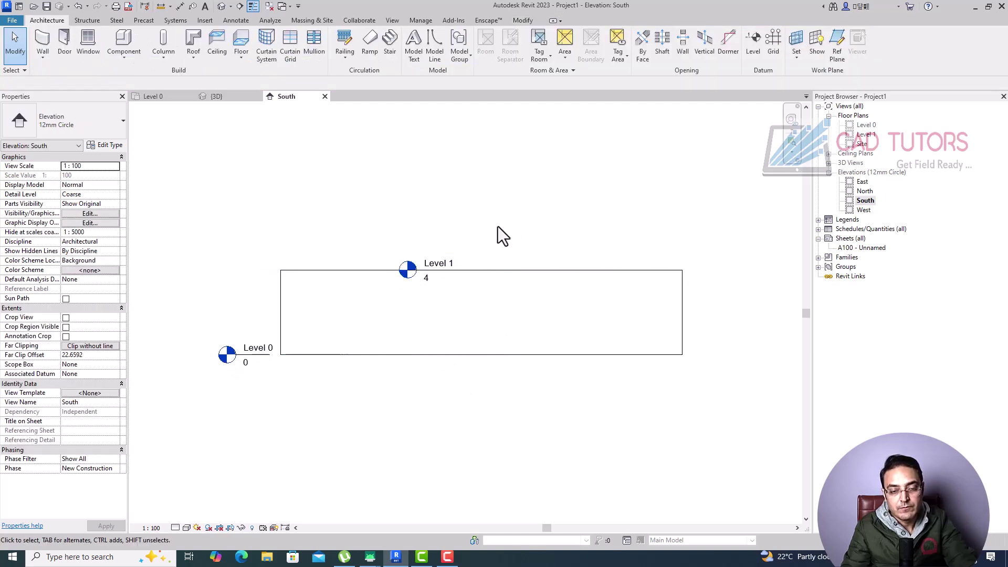
- Shift the Level 1 line leftward until its head sits beyond the wall's left end, above the Level 0 head
click(448, 271)
key(Left)
key(Left)
key(Left)
key(Left)
key(Left)
key(Left)
key(Left)
key(Left)
key(Left)
key(Left)
key(Left)
key(Left)
key(Left)
key(Left)
key(Left)
key(Left)
key(Left)
key(Left)
key(Left)
key(Left)
key(Left)
key(Left)
key(Left)
key(Left)
key(Left)
key(Left)
key(Left)
key(Left)
key(Left)
key(Left)
key(Left)
key(Left)
key(Left)
key(Left)
key(Left)
key(Left)
key(Left)
key(Left)
key(Left)
key(Left)
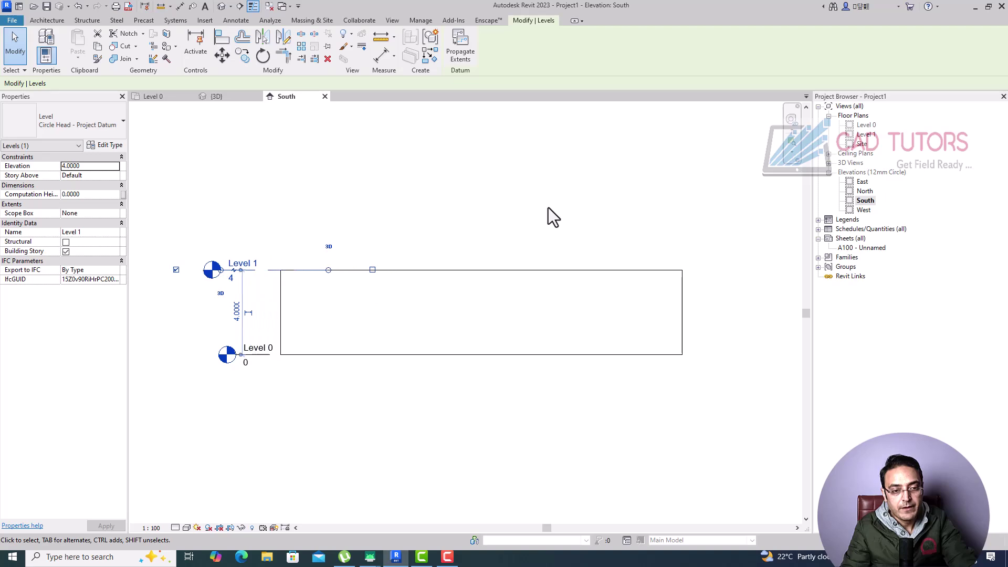
key(Escape)
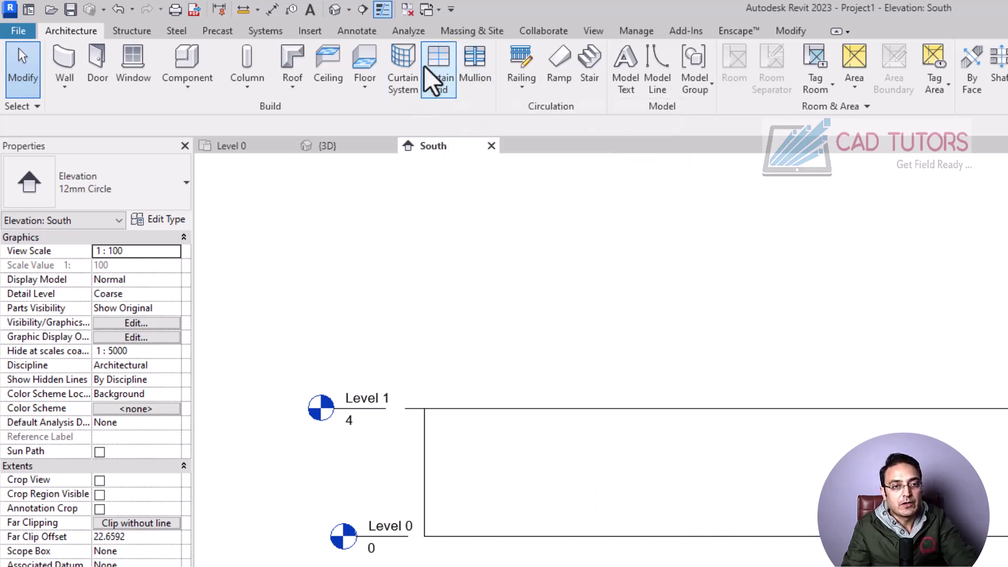
- Place nine full-height vertical curtain grid lines, the first five about 1.7 to 1.8 m apart, three about 2.5 to 2.7 m and the last 1.25 m
click(439, 66)
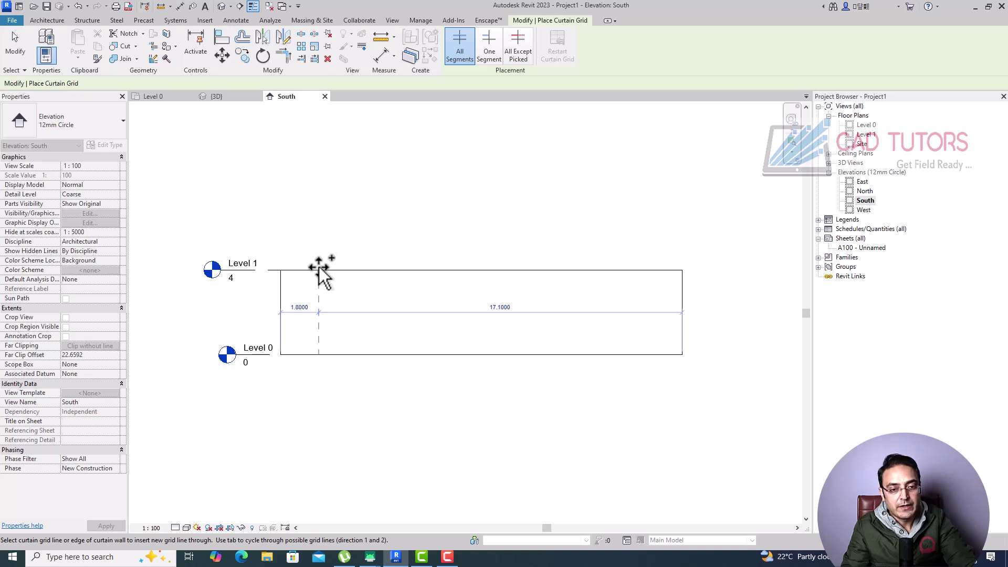
click(318, 270)
click(354, 270)
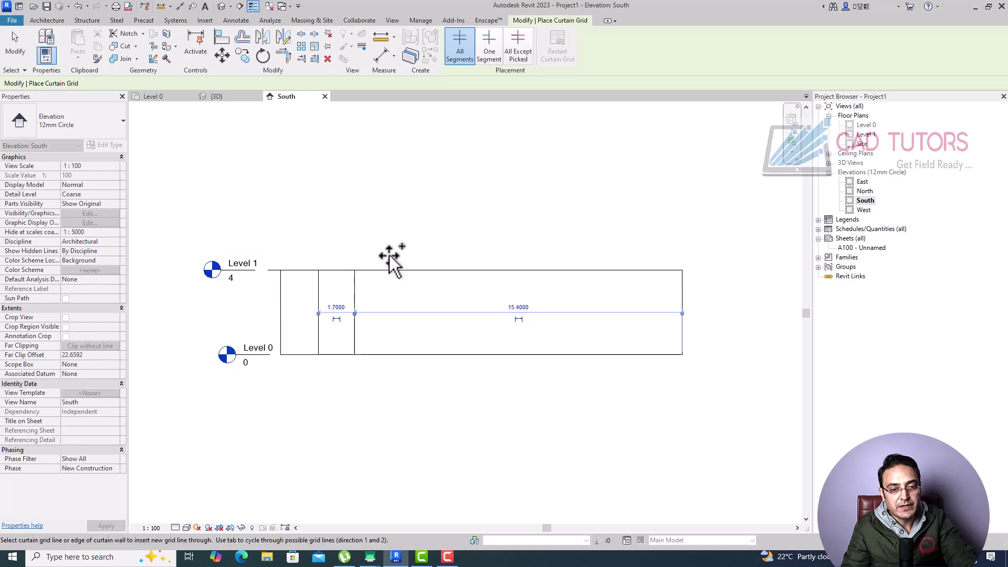
click(390, 270)
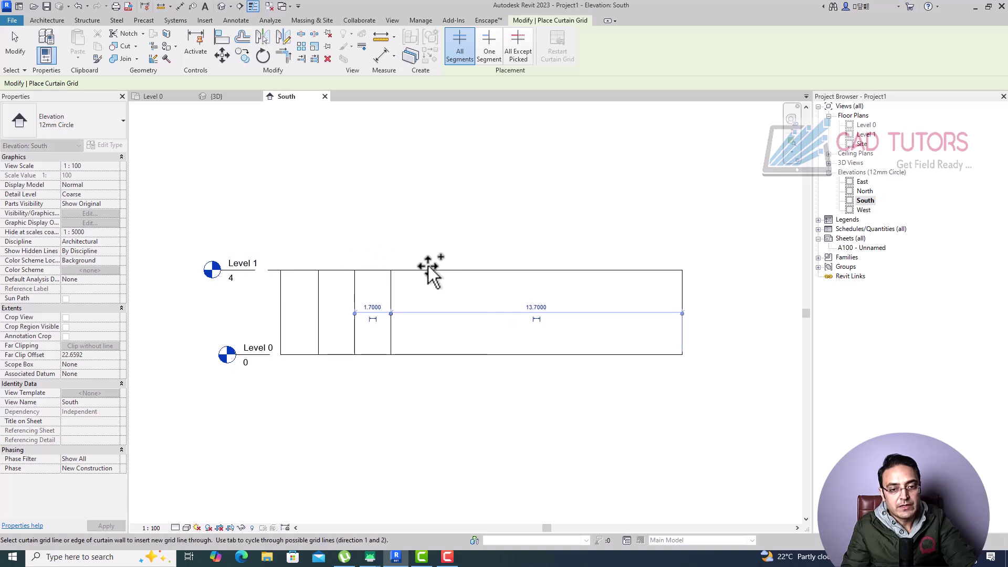
click(430, 270)
click(465, 270)
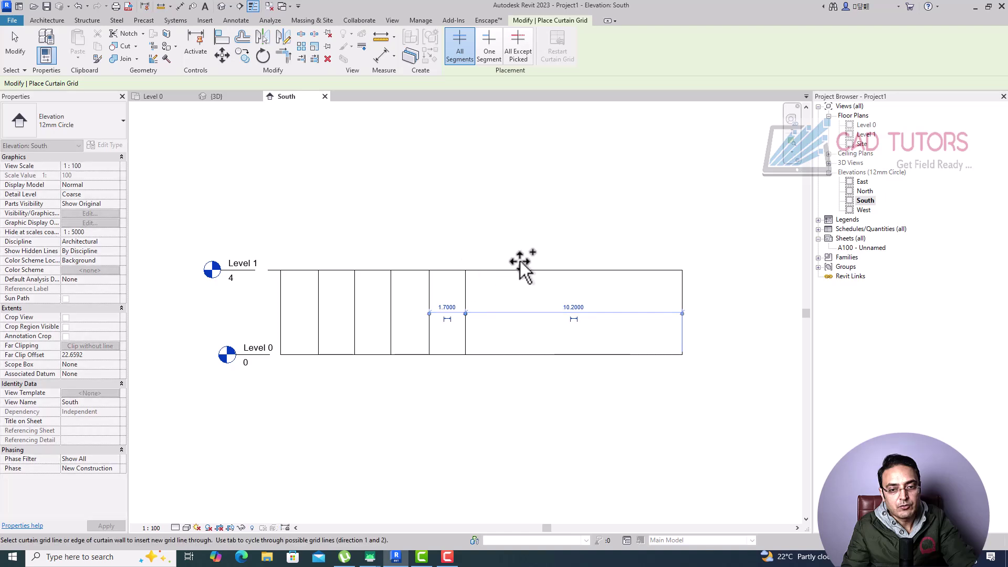
click(523, 270)
click(575, 270)
click(629, 268)
click(655, 265)
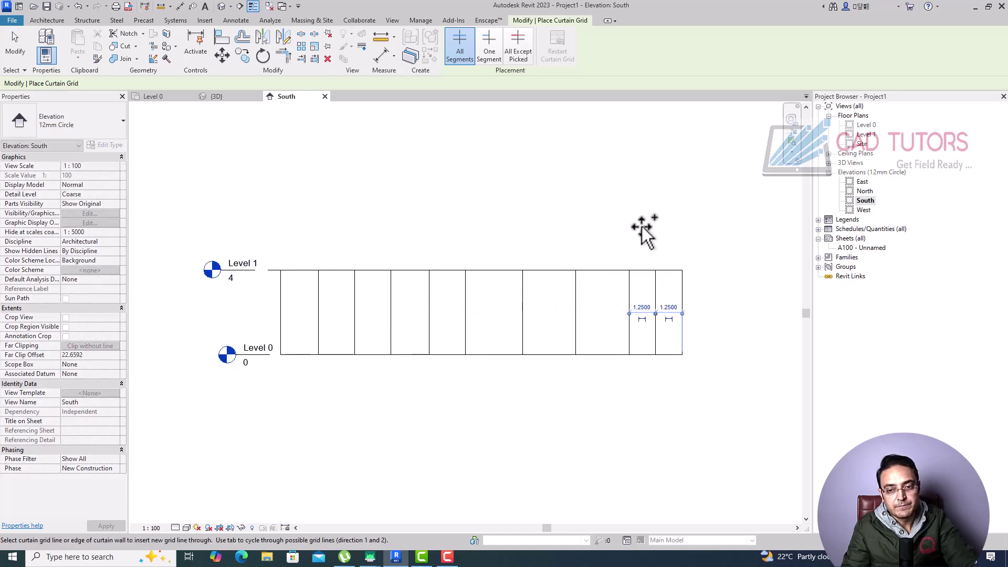
key(Escape)
key(Escape)
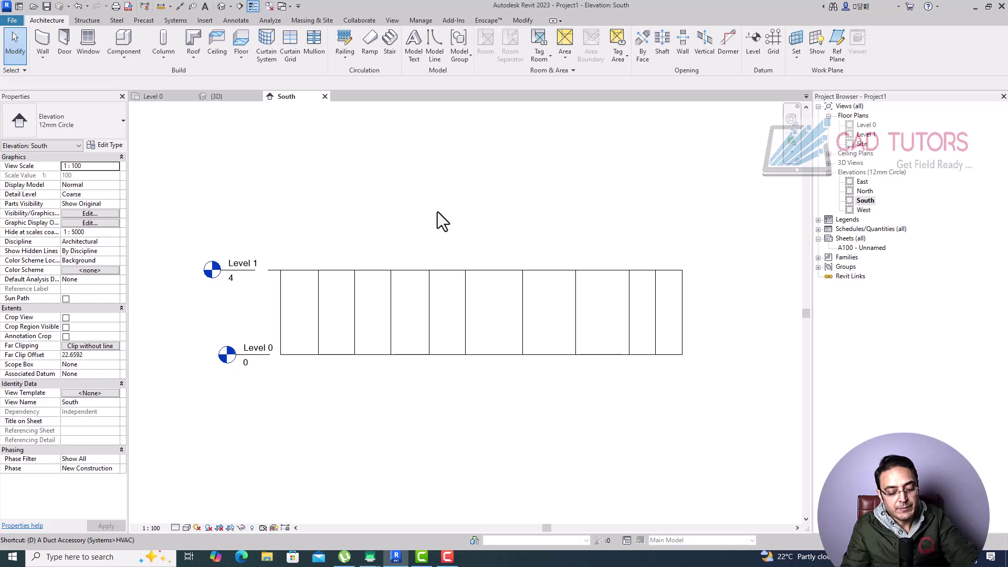
key(d)
key(i)
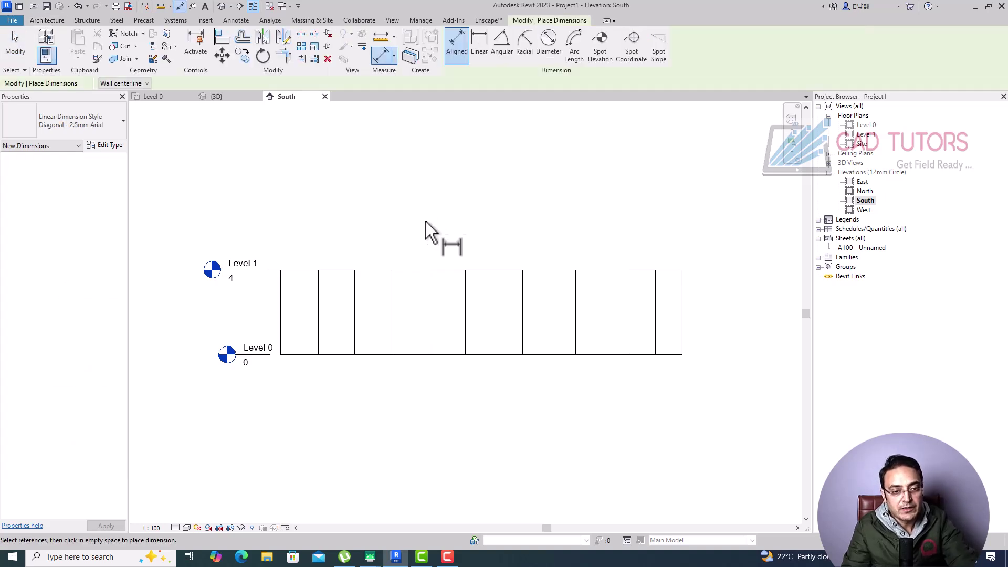
click(282, 315)
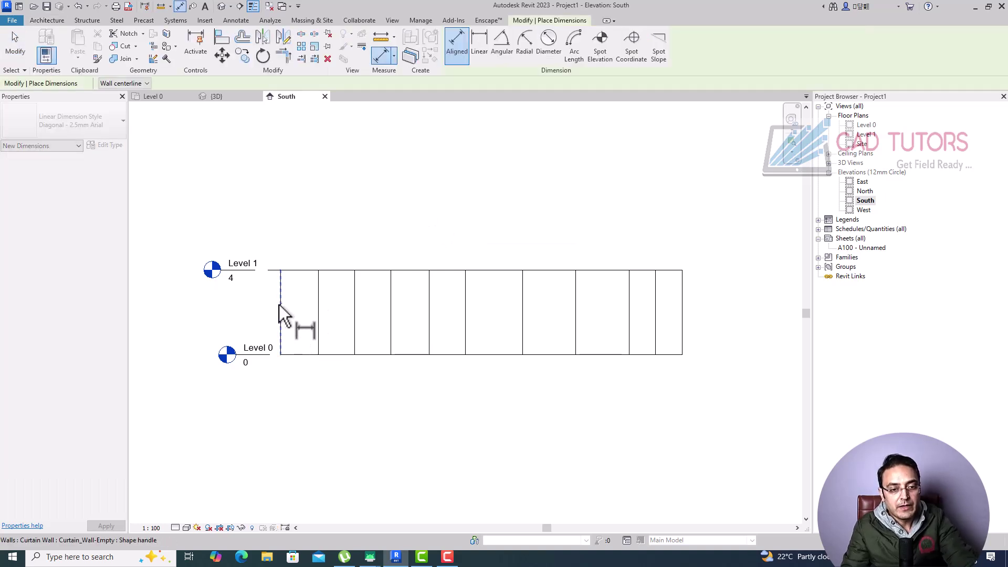
click(318, 314)
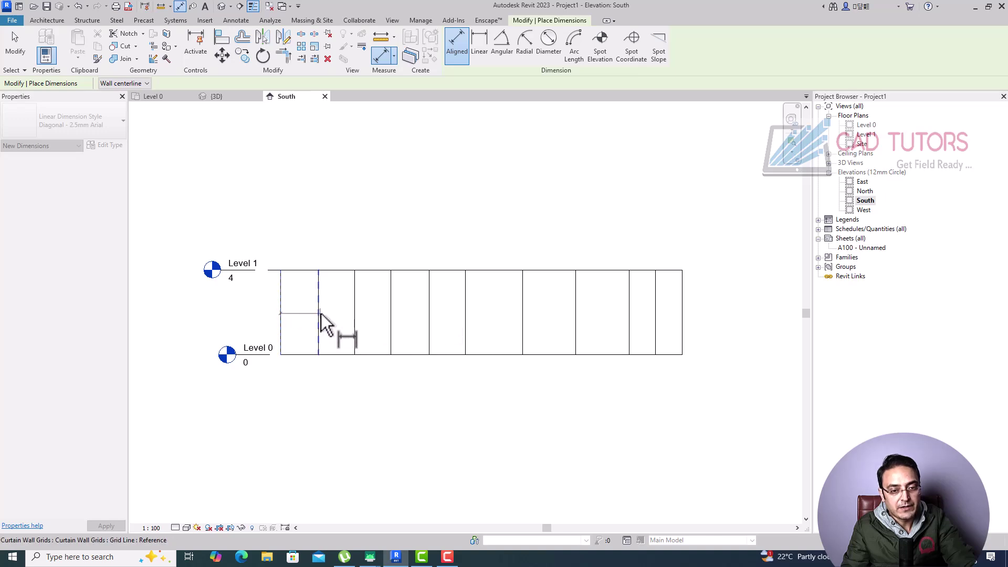
click(355, 314)
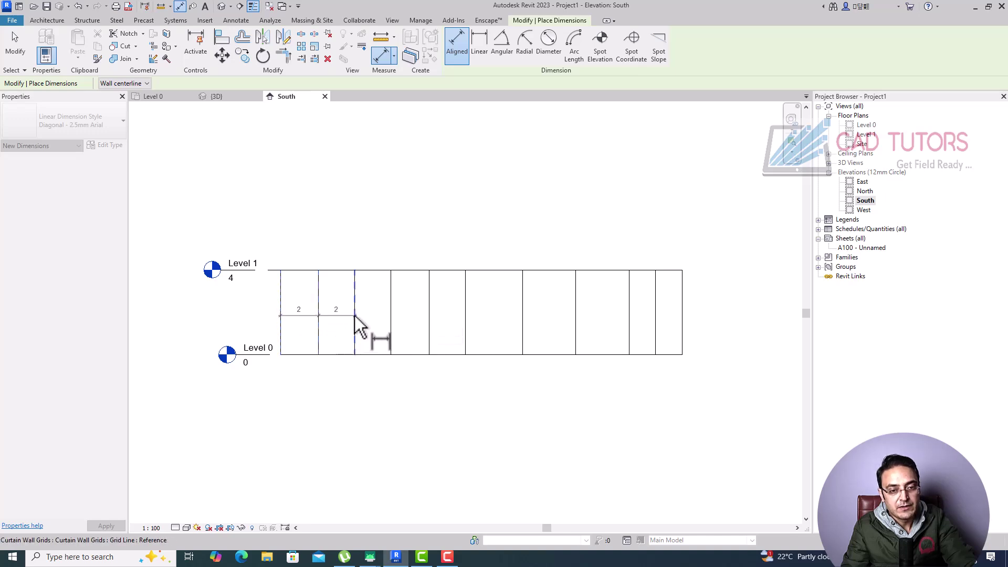
click(392, 314)
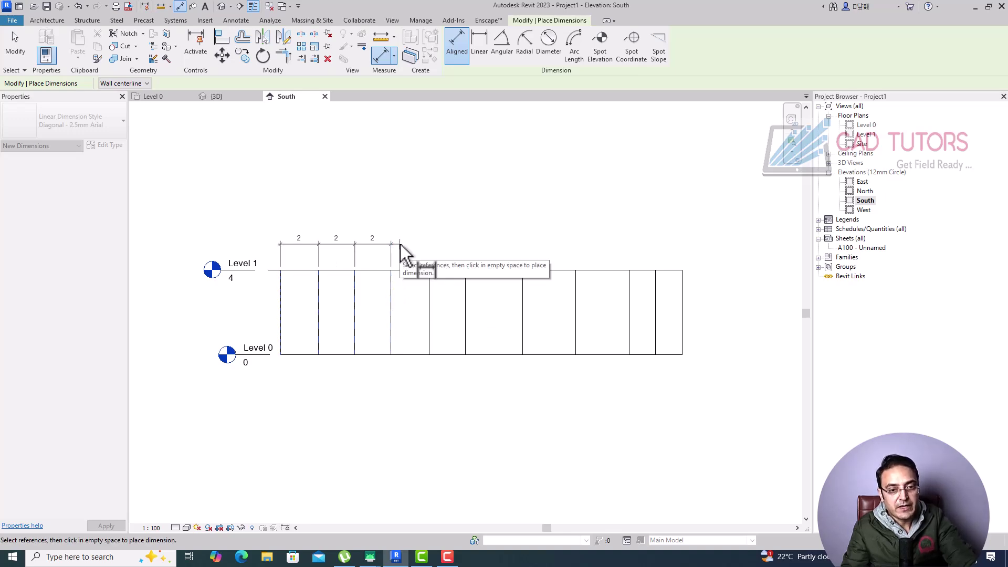
key(Escape)
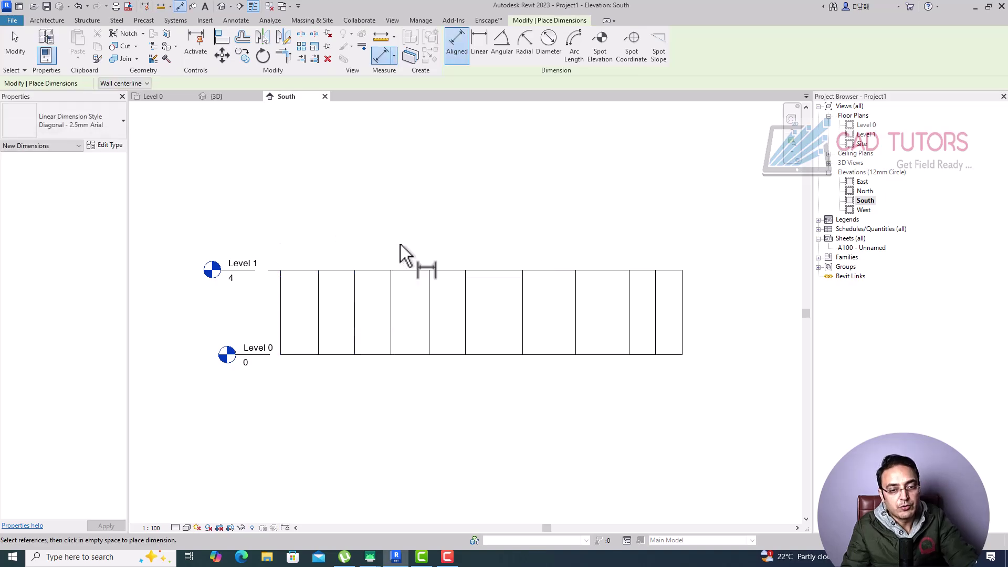
key(Escape)
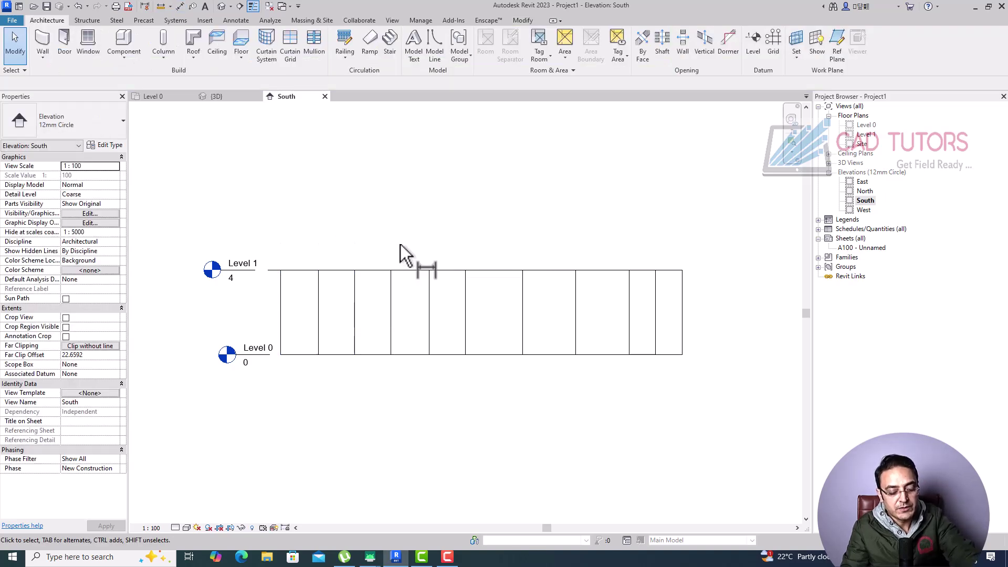
- Set the project's length rounding to 2 decimal places
key(n)
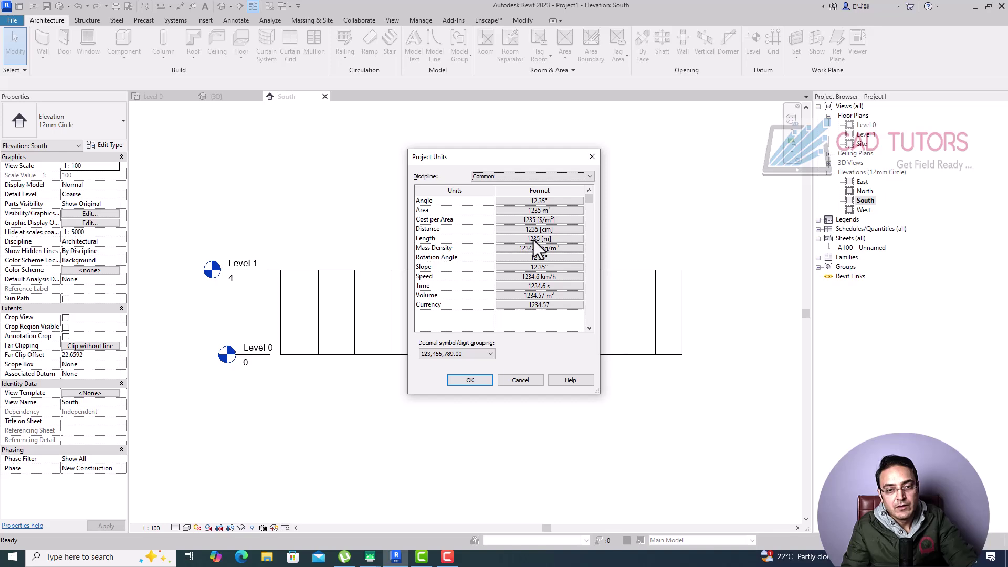
click(533, 241)
click(477, 248)
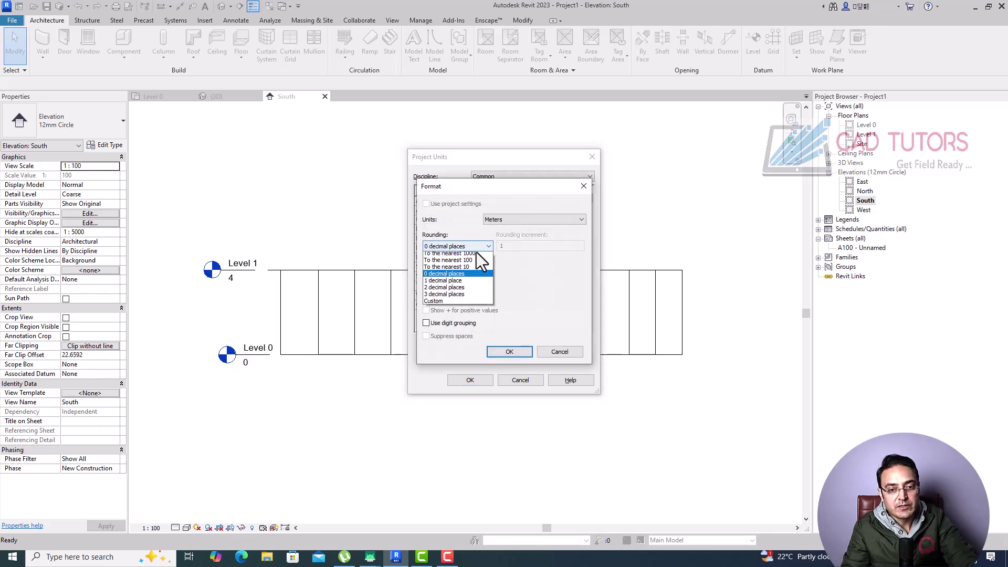
click(458, 291)
click(510, 352)
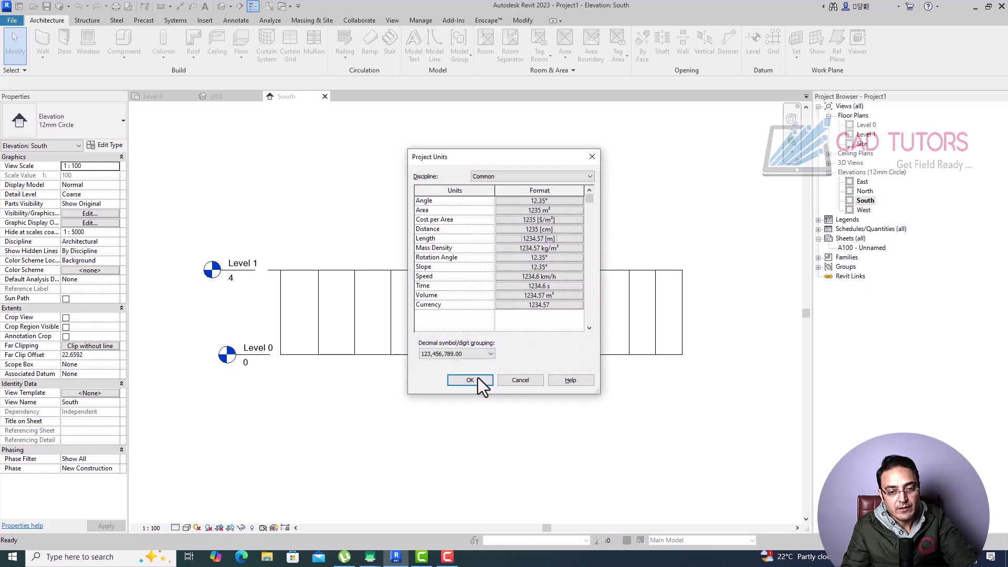
click(470, 380)
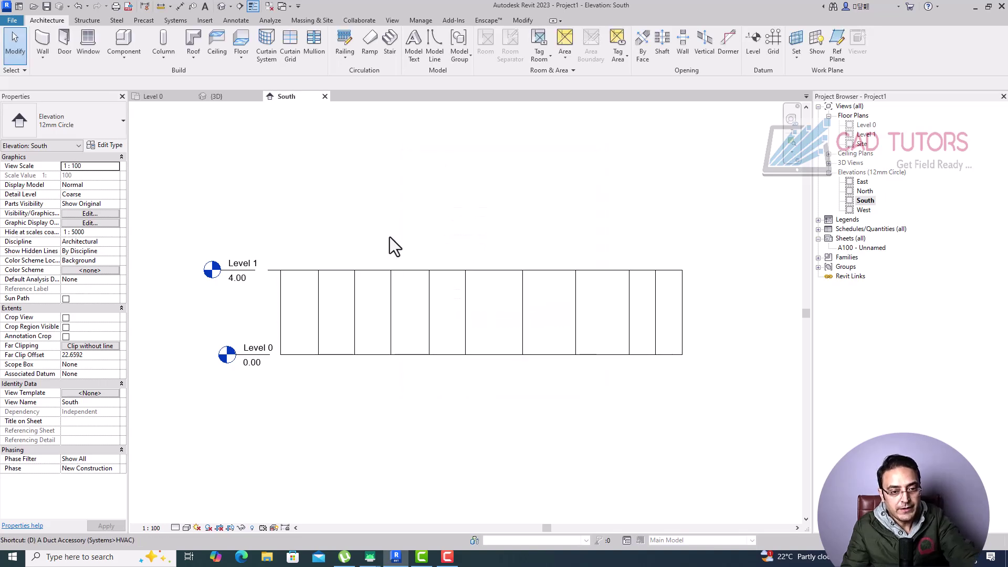
- Dimension the wall ends and all vertical grid lines in one aligned string above the wall and make the spacing equal
key(i)
click(281, 309)
click(318, 310)
click(355, 310)
click(391, 314)
click(429, 328)
click(466, 328)
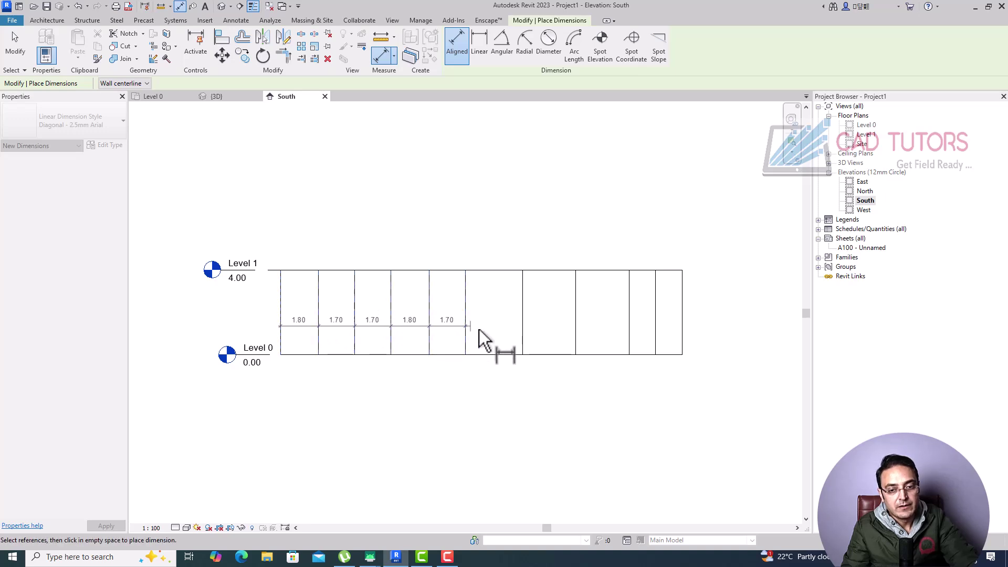
click(523, 330)
click(576, 331)
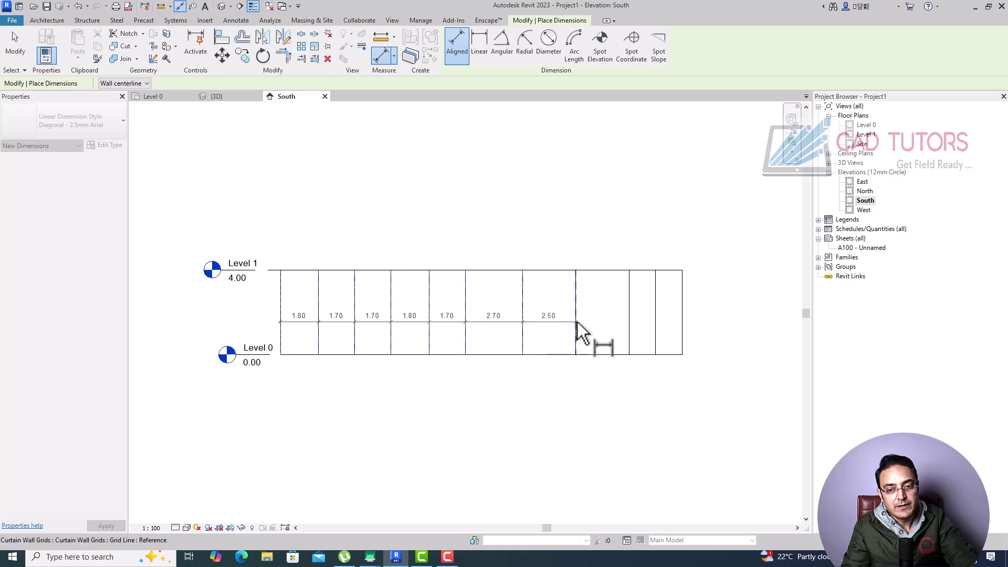
click(629, 336)
click(656, 333)
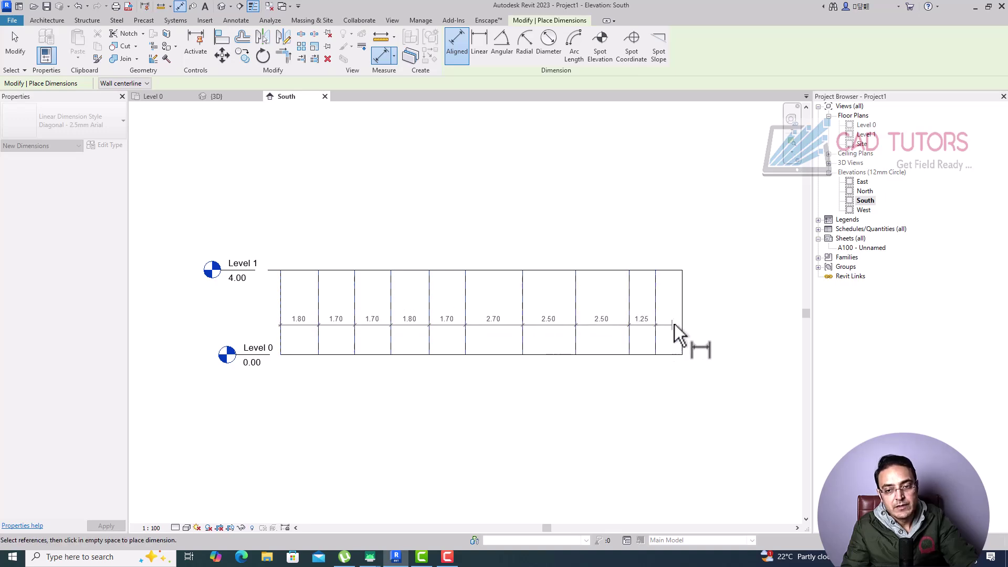
click(682, 328)
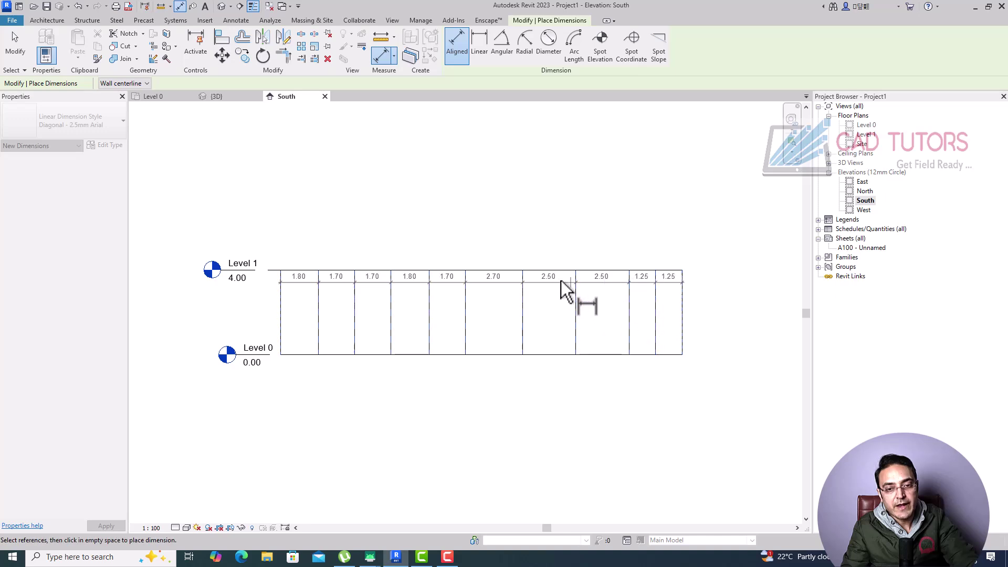
click(455, 235)
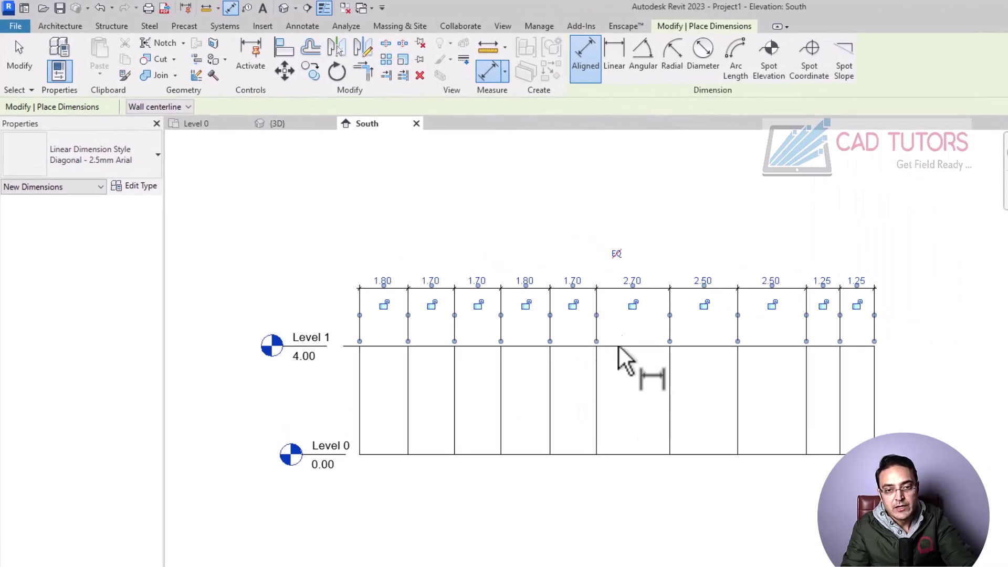
click(617, 254)
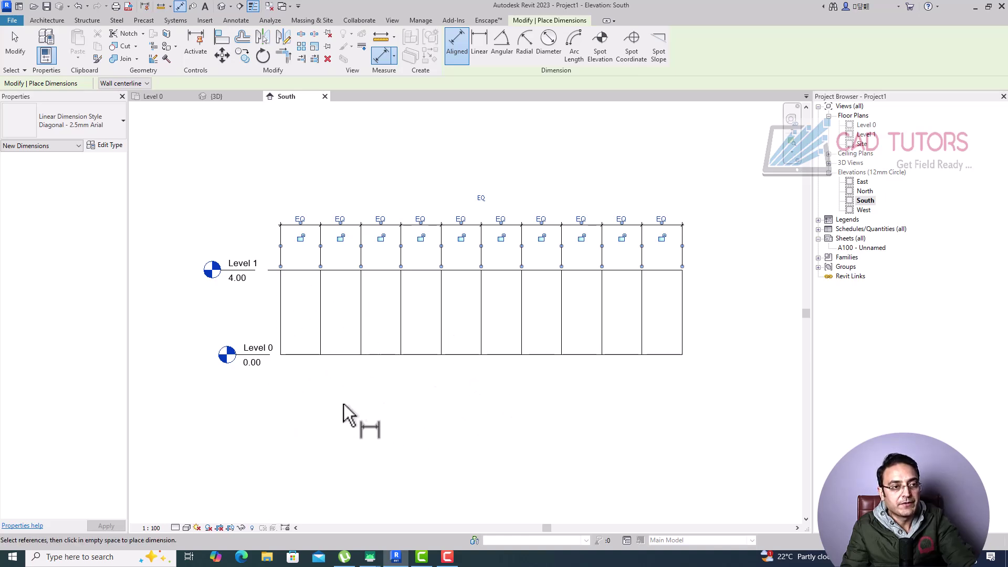
- Place a horizontal grid line across all panels 0.8 m below the wall top and a single-segment line 0.6 m below it in the first bay
click(48, 21)
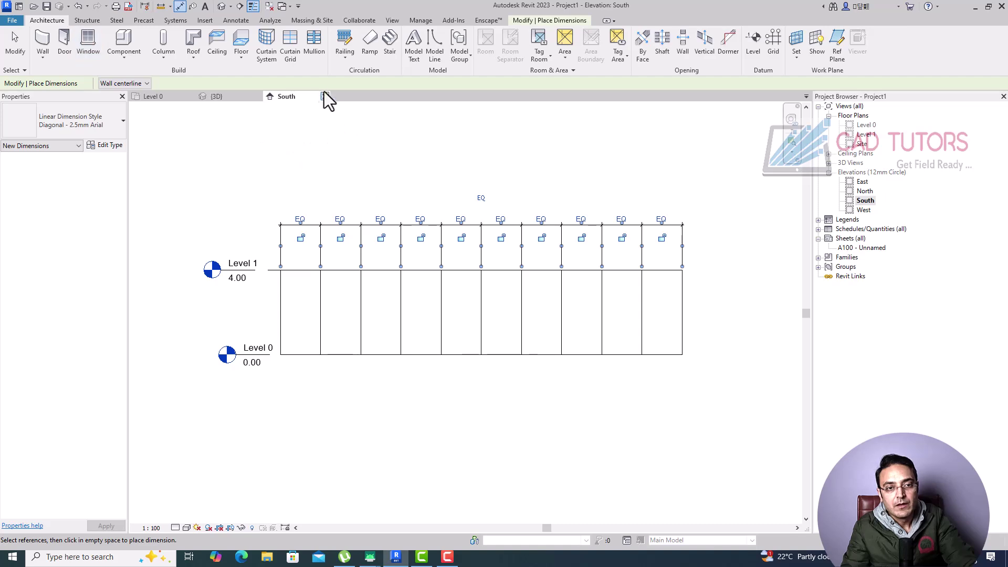
click(293, 54)
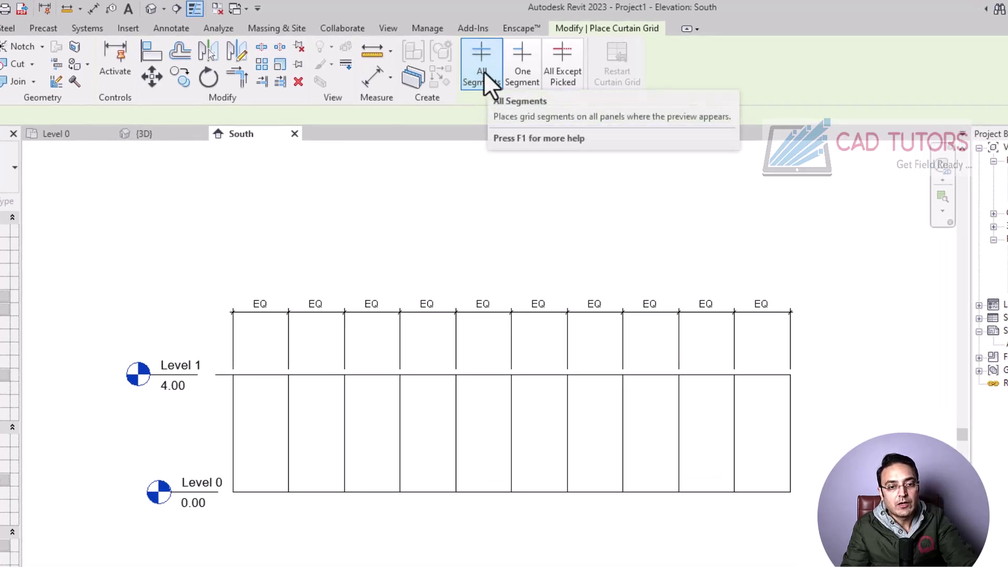
click(232, 398)
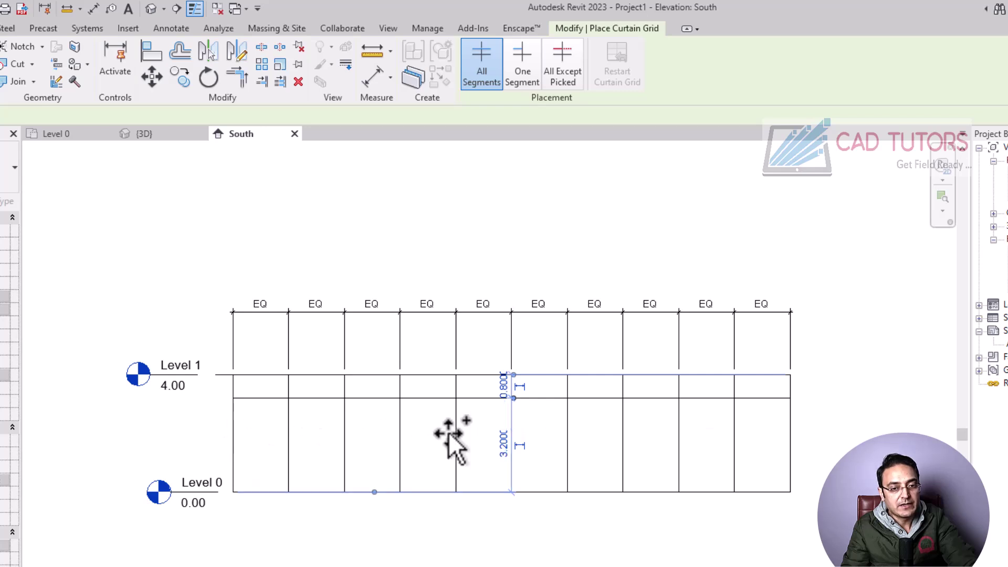
click(525, 65)
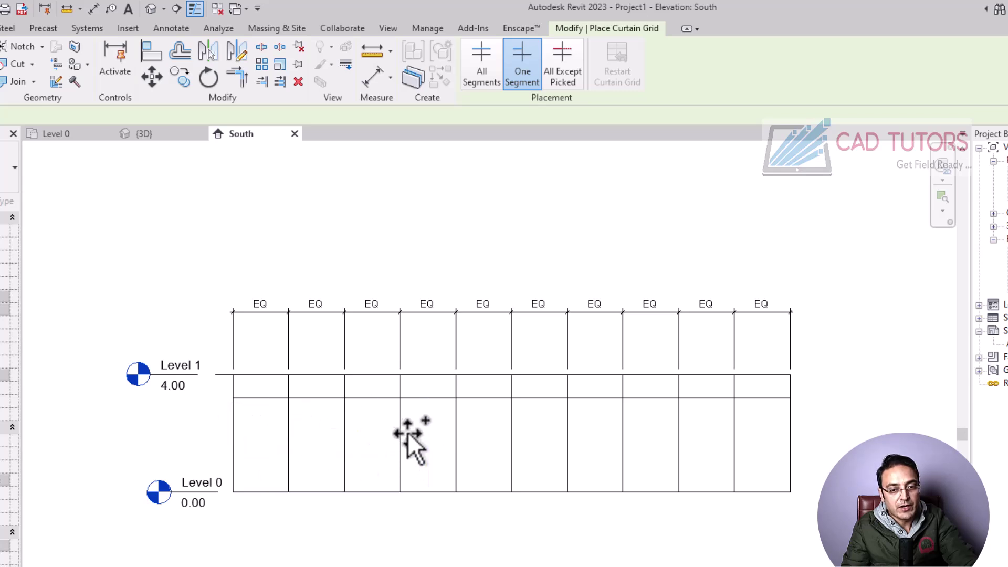
click(232, 416)
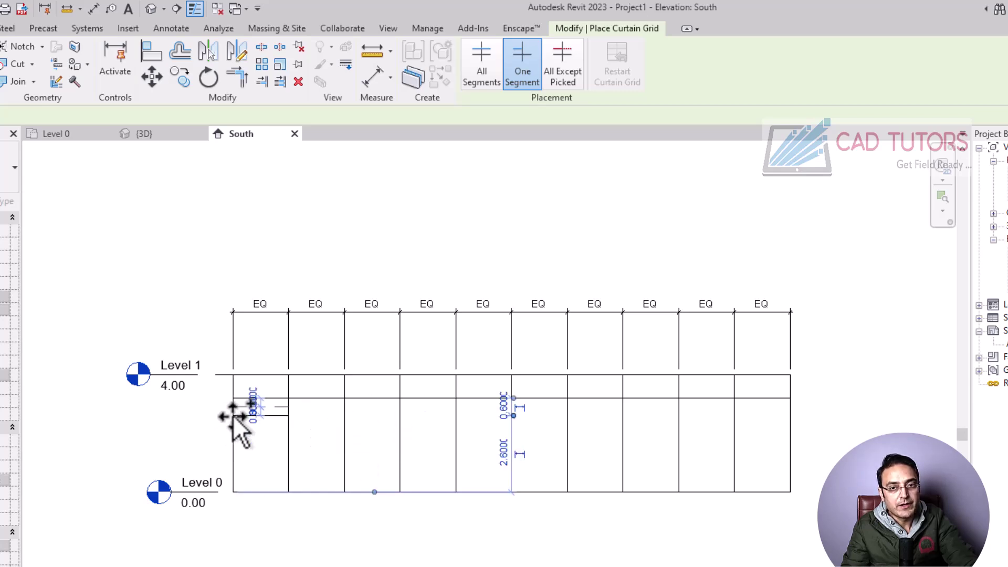
- Place a horizontal grid line near mid-height using All Except Picked, leaving out the second, fourth, fifth and sixth bays
click(568, 63)
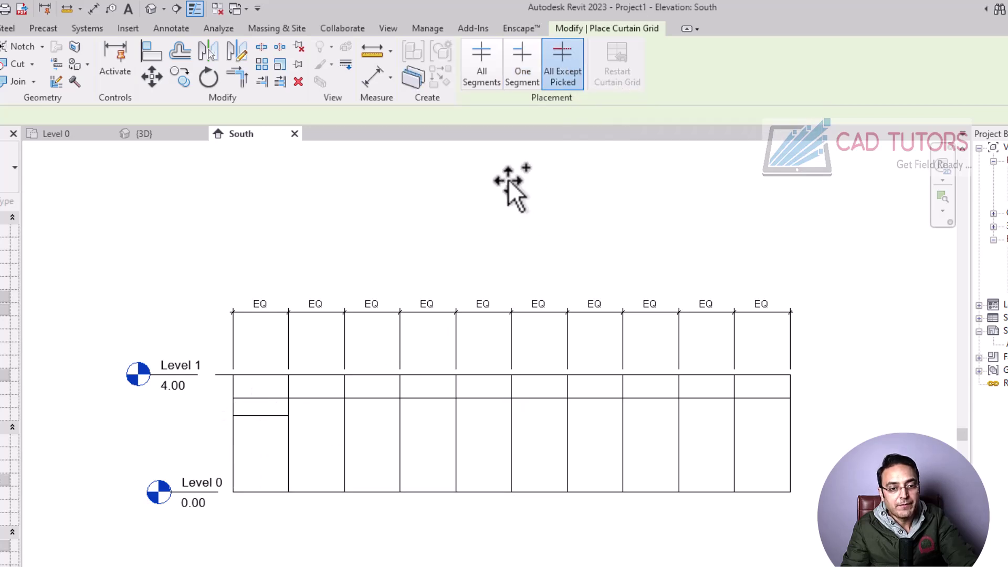
click(242, 441)
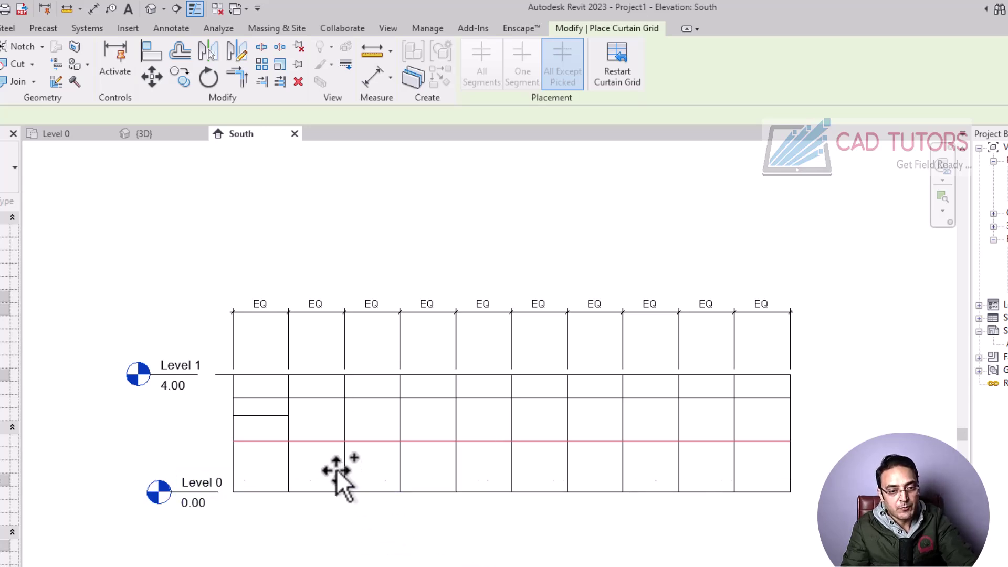
click(311, 441)
click(428, 440)
click(544, 444)
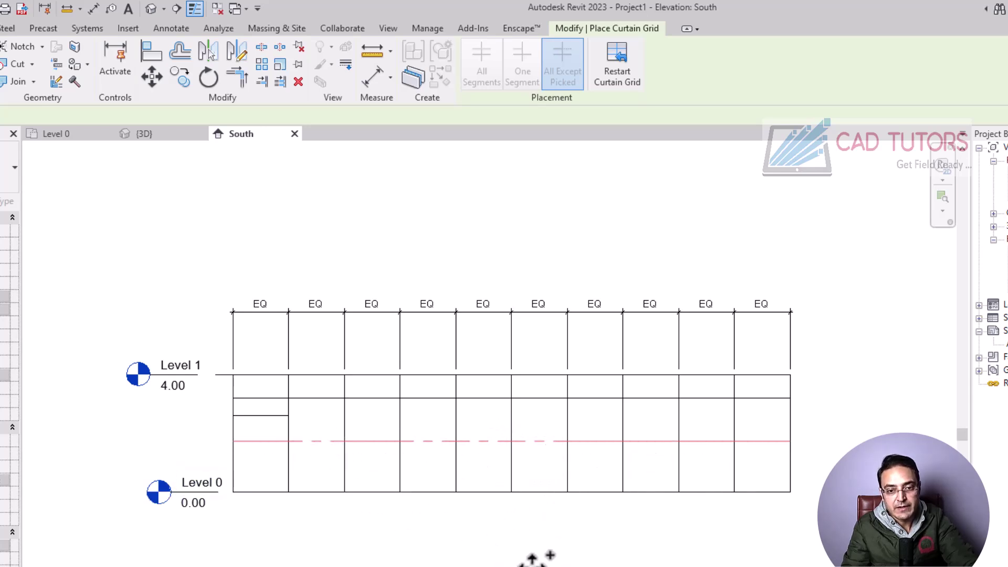
key(d)
key(i)
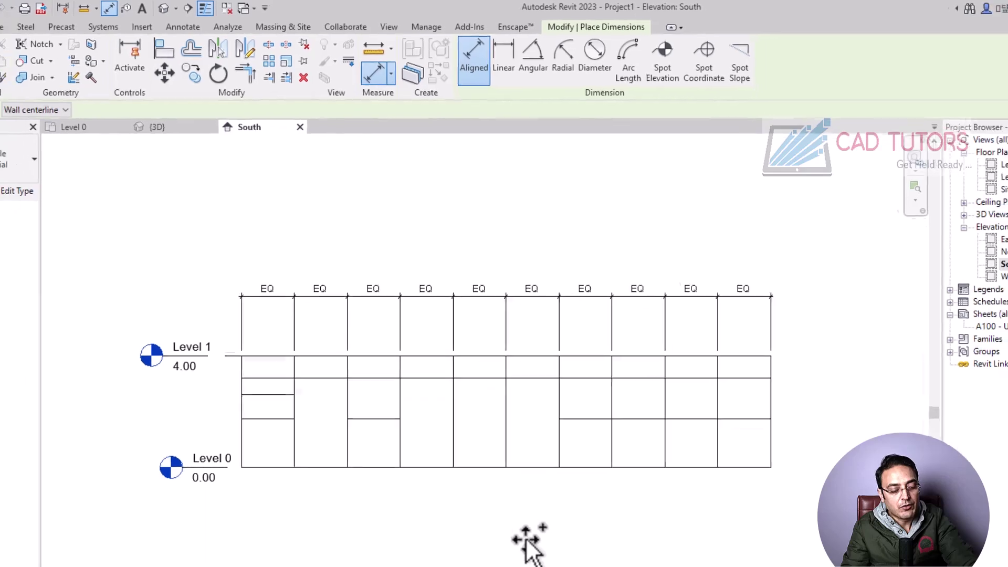
key(Escape)
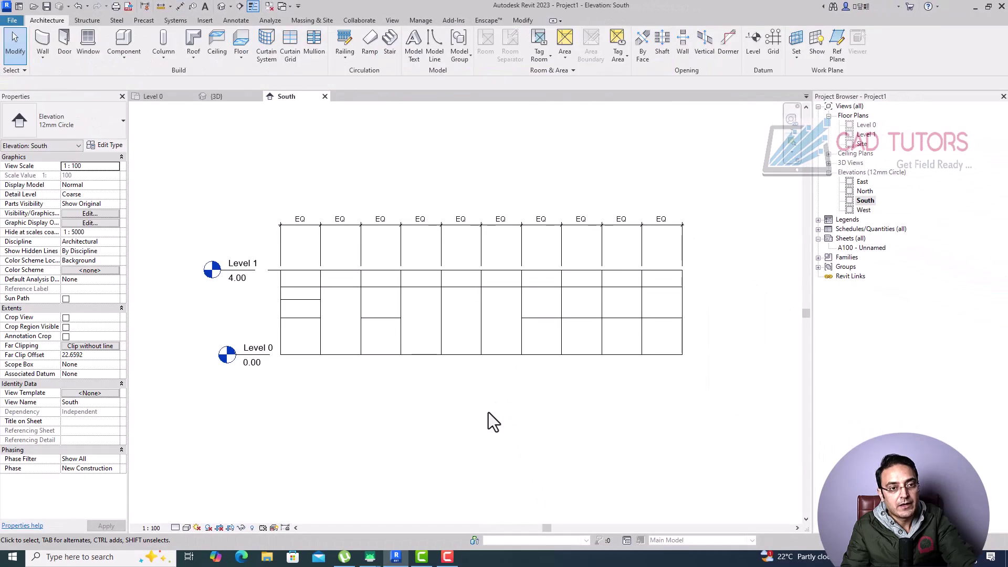
- In the 3D view, place 50x150mm rectangular mullions along the upper and mid-height horizontal grid lines and the first interior vertical line
click(221, 6)
shift+middle_drag(512, 428, 465, 410)
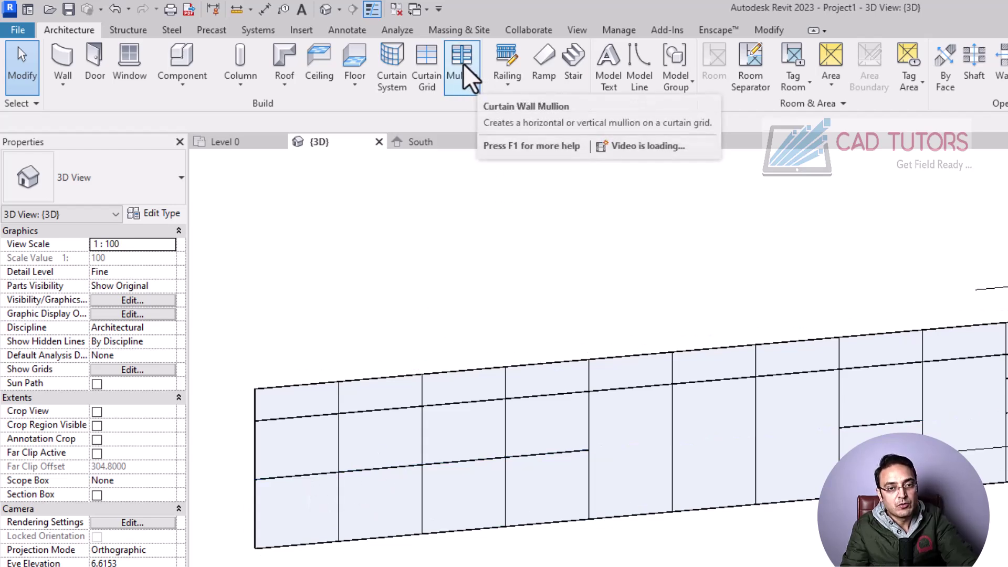
click(464, 81)
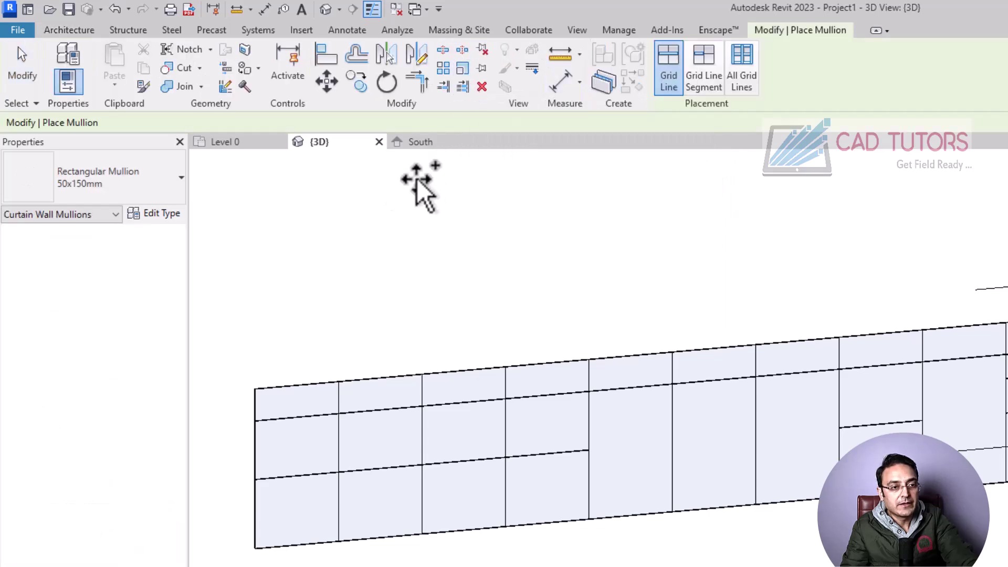
click(133, 186)
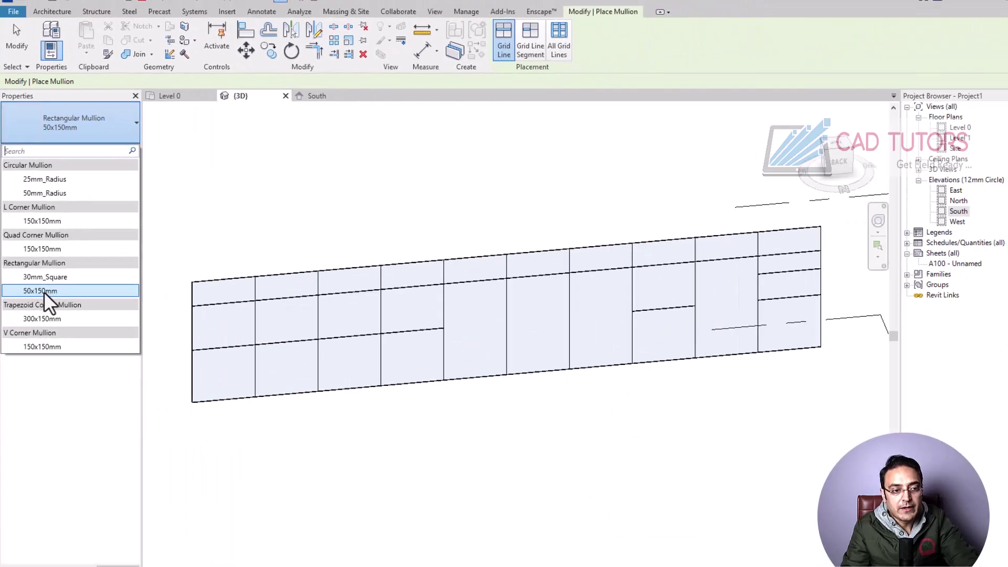
click(79, 444)
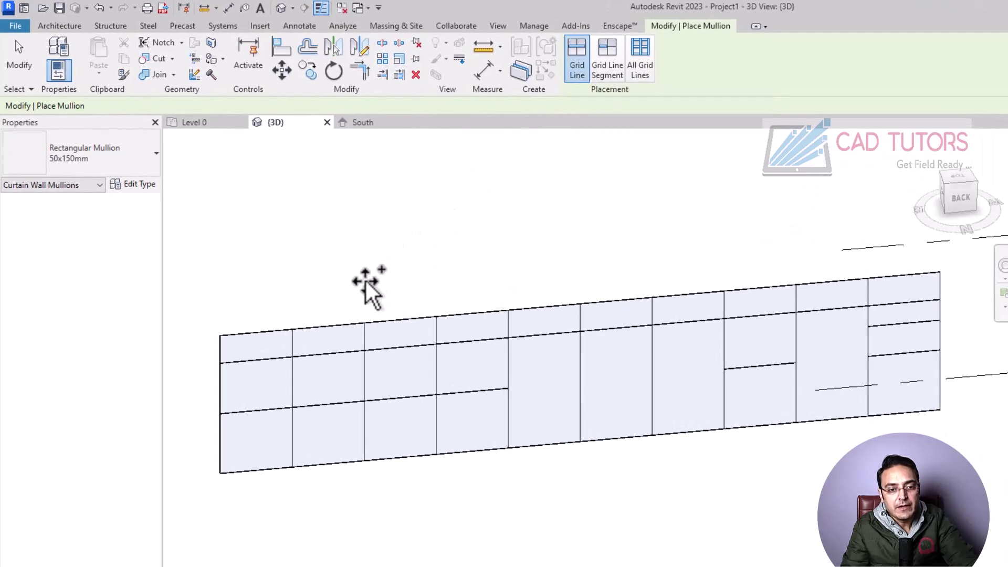
click(321, 352)
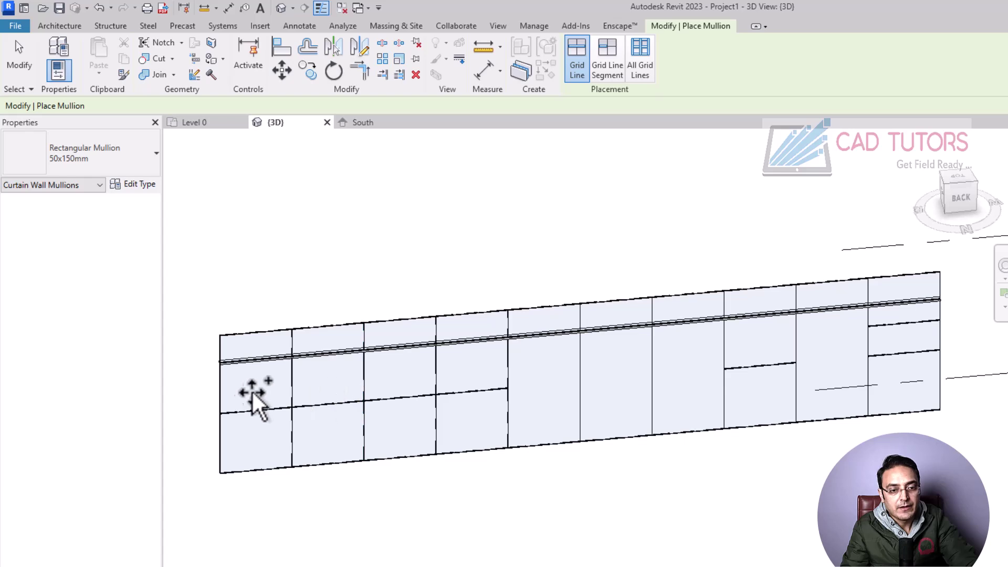
click(292, 384)
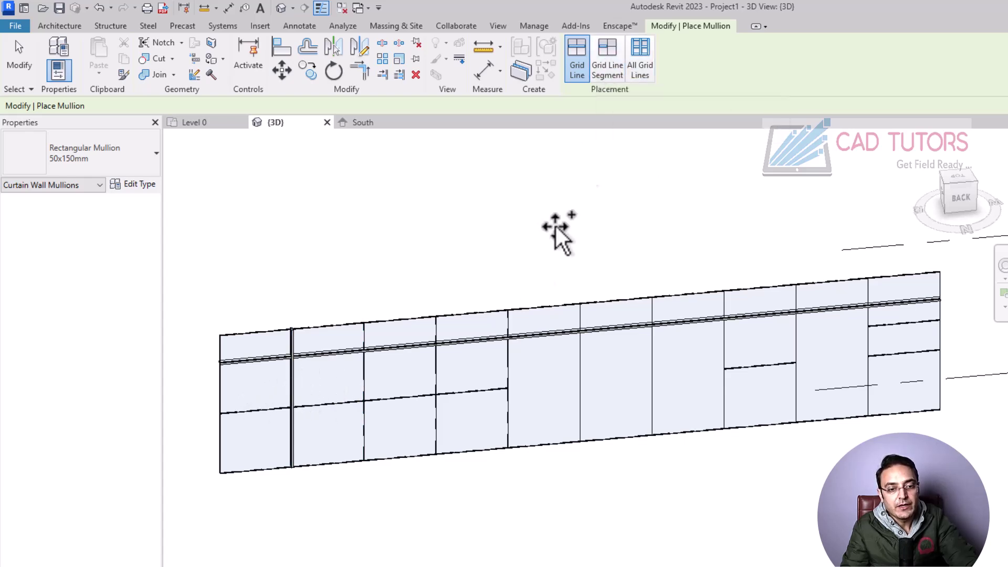
click(330, 405)
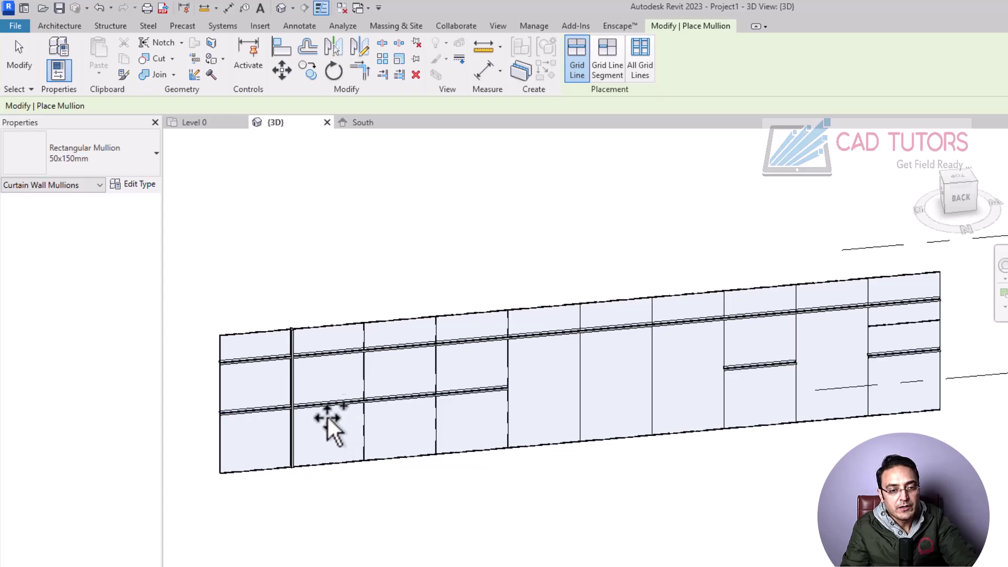
- Place a mullion on one lower vertical grid line segment, and fill all remaining grid lines of the wall with 50x150mm mullions
click(607, 64)
click(438, 441)
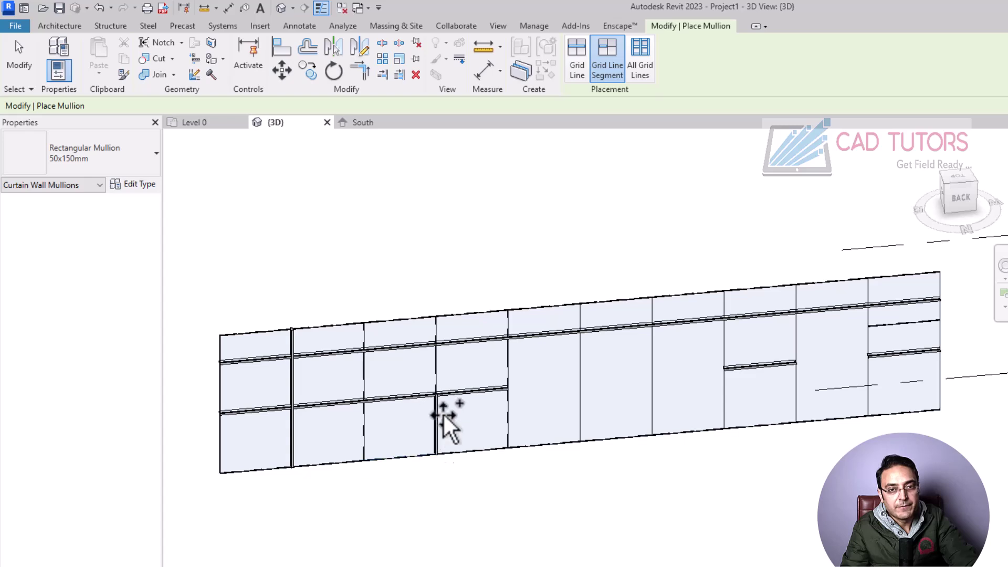
click(643, 69)
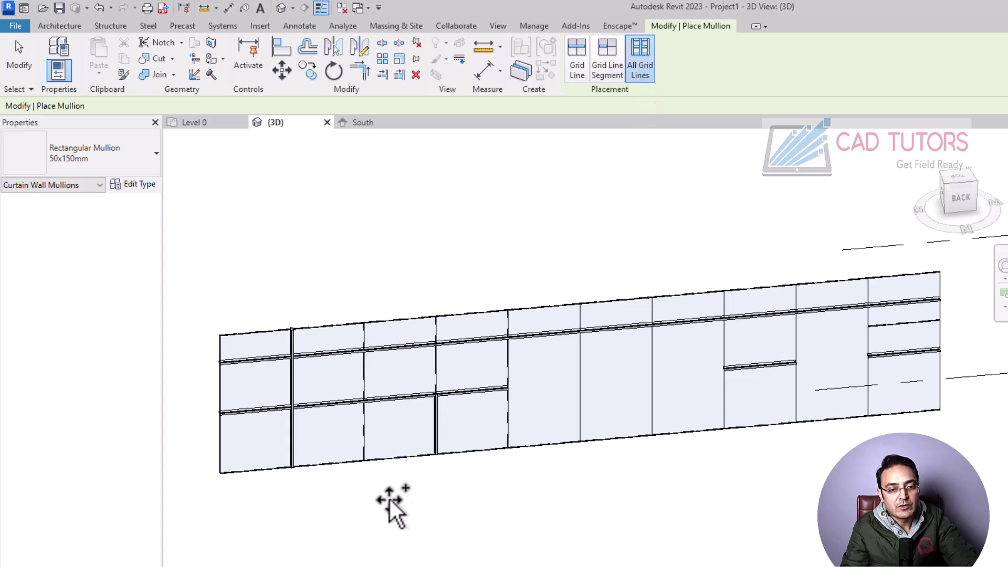
click(401, 460)
scroll(392, 504, down, 3)
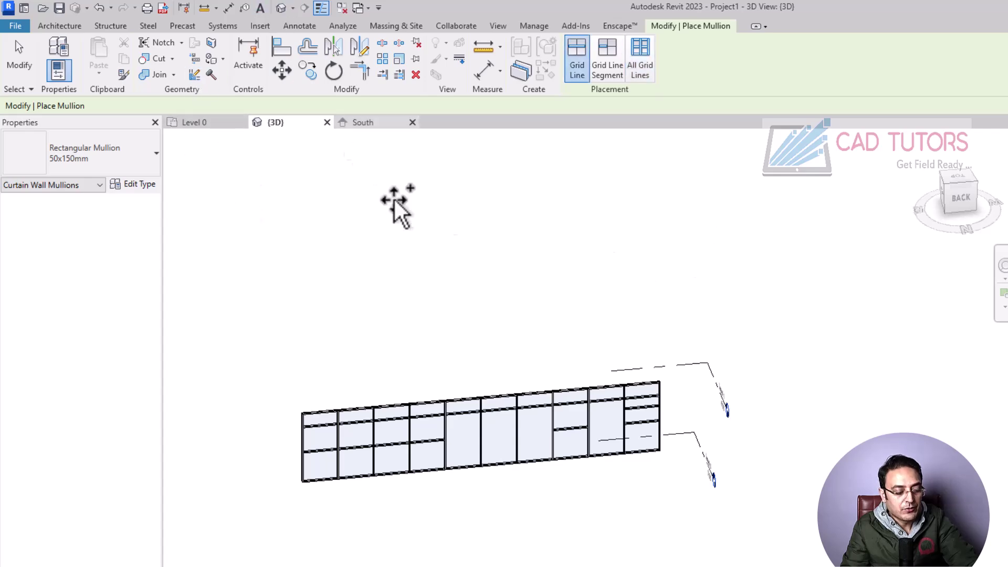
shift+middle_drag(531, 349, 619, 405)
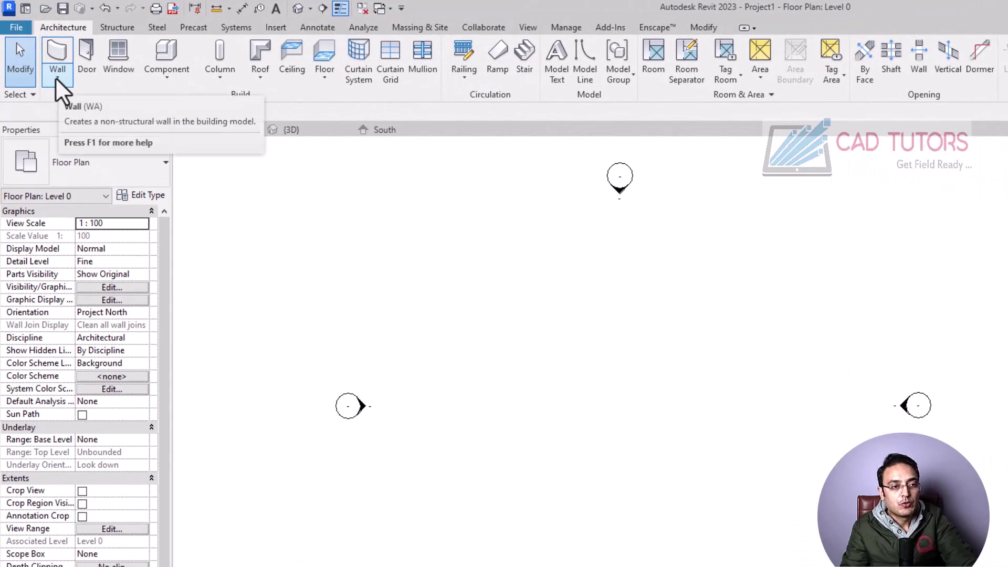
- Draw a straight horizontal Curtain_Wall-Exterior_Glazing wall about 18.5 m long in the Level 0 plan, up to Level 1
click(55, 77)
click(80, 100)
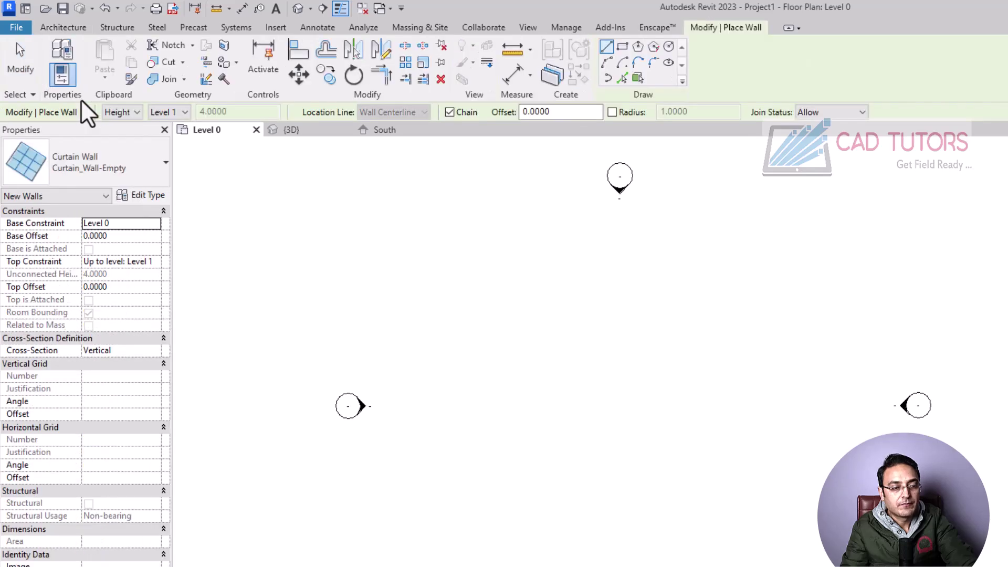
click(111, 174)
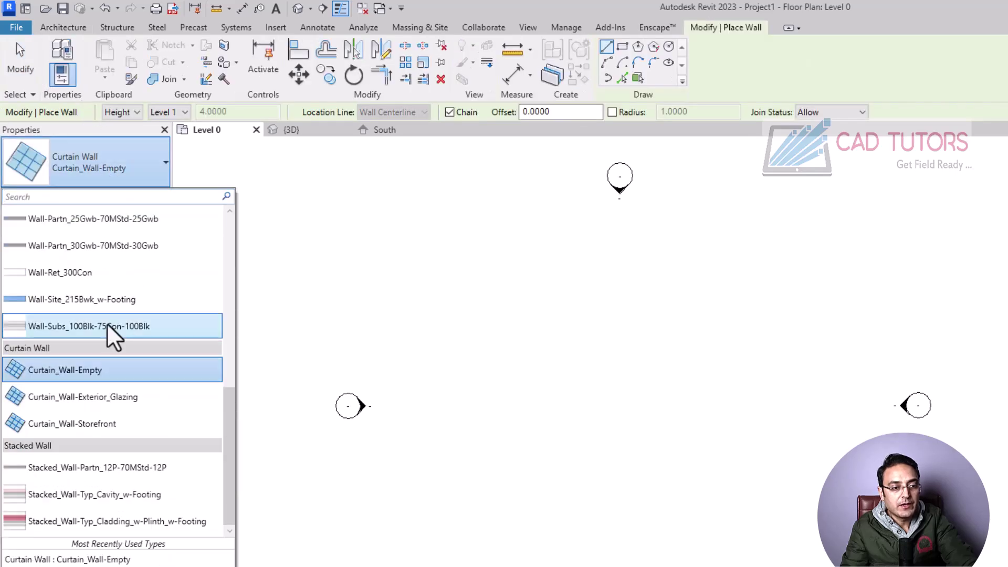
click(119, 402)
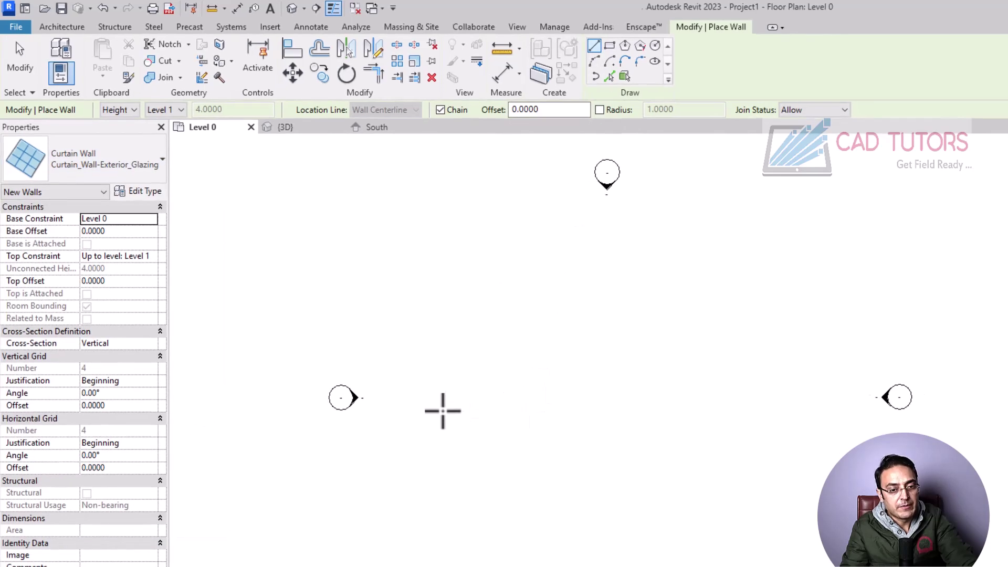
click(445, 413)
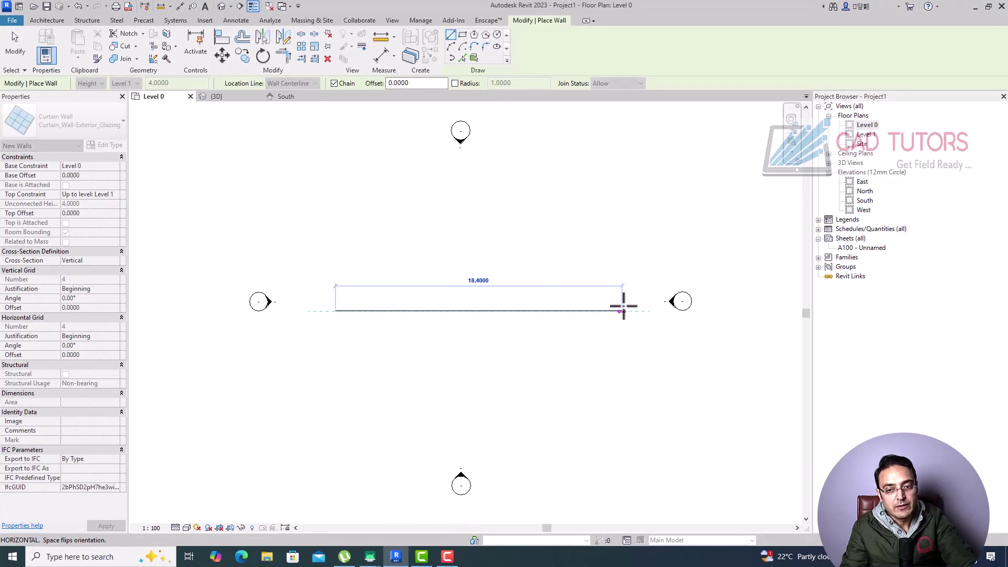
click(624, 308)
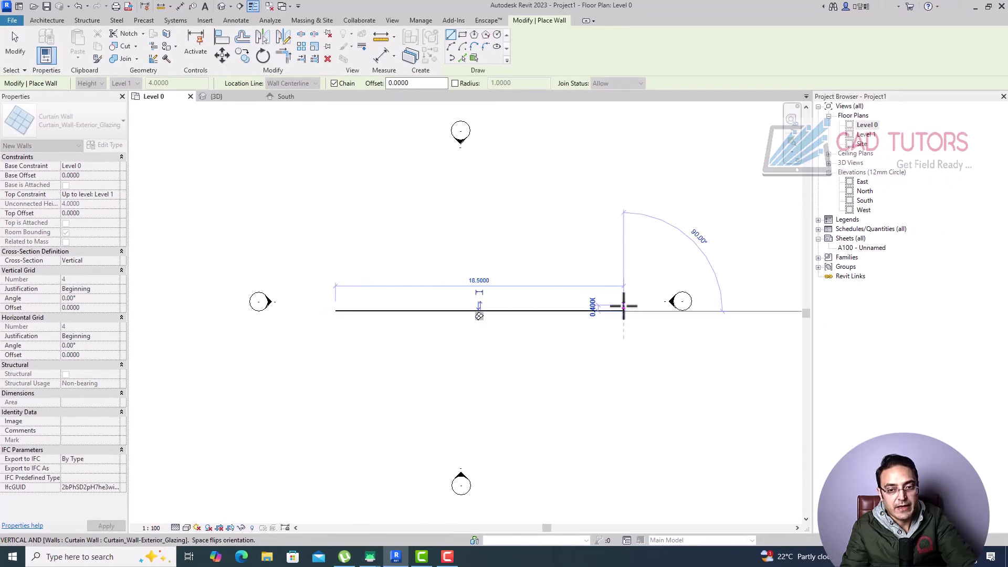
key(Escape)
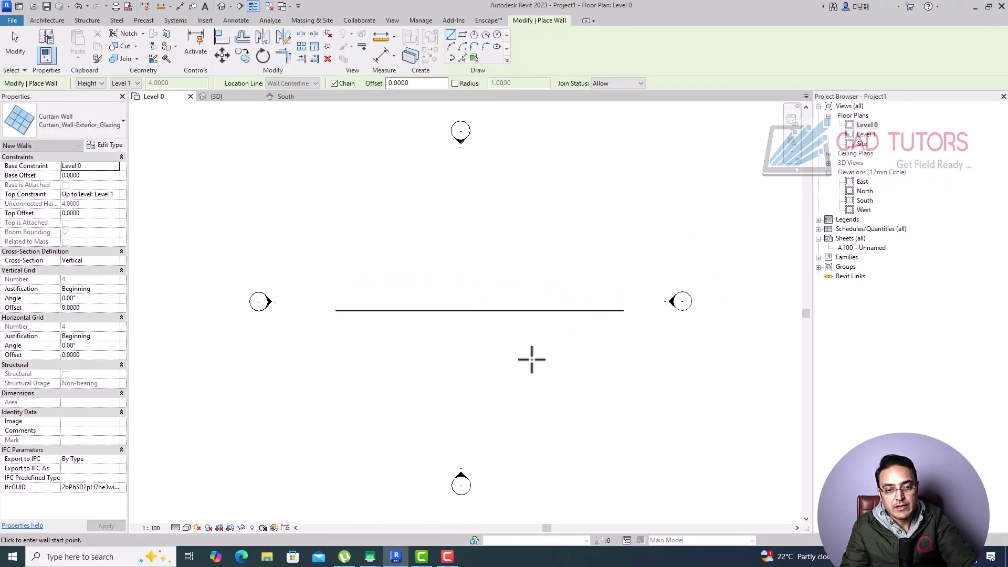
- Examine the exterior glazing wall in the 3D view and in the South elevation
click(223, 6)
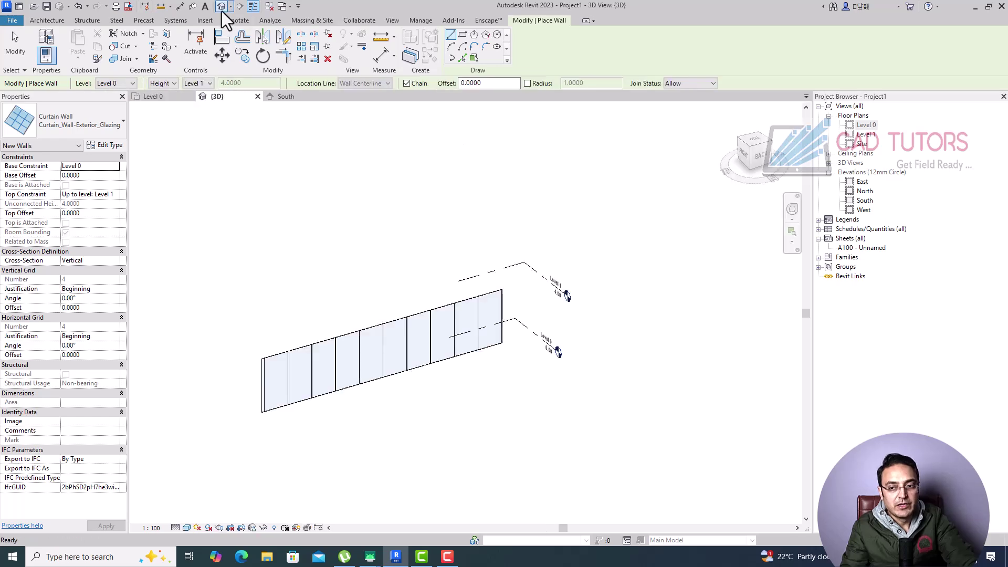
double_click(865, 201)
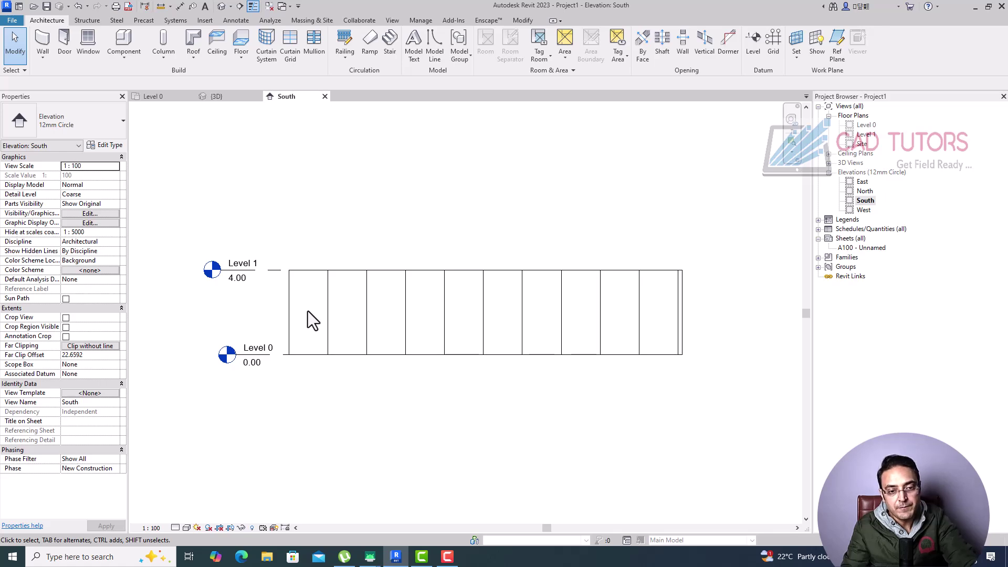
- Examine the vertical and horizontal grid settings in the exterior glazing wall's type properties against its panels in the South elevation
click(292, 319)
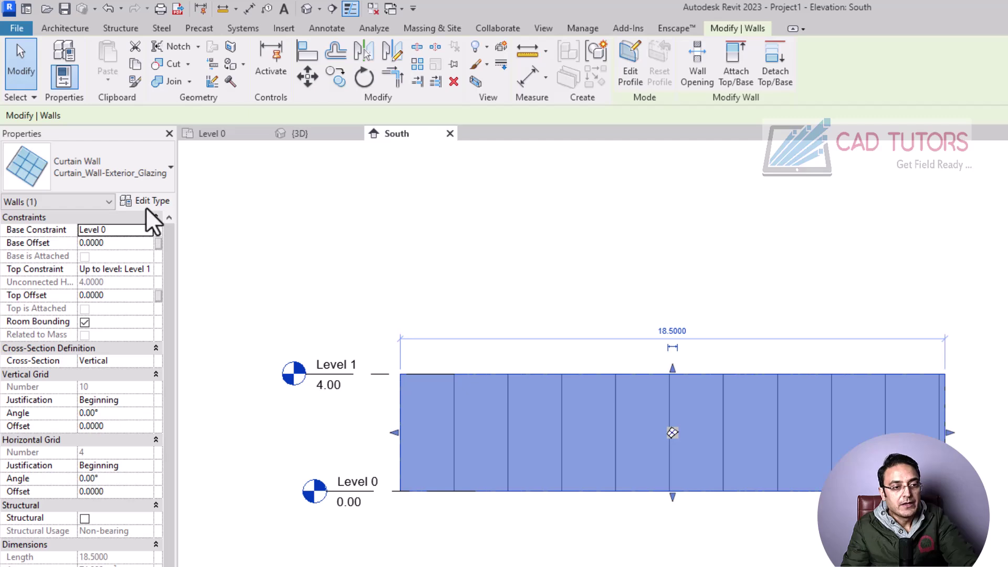
click(146, 201)
drag(367, 194, 541, 146)
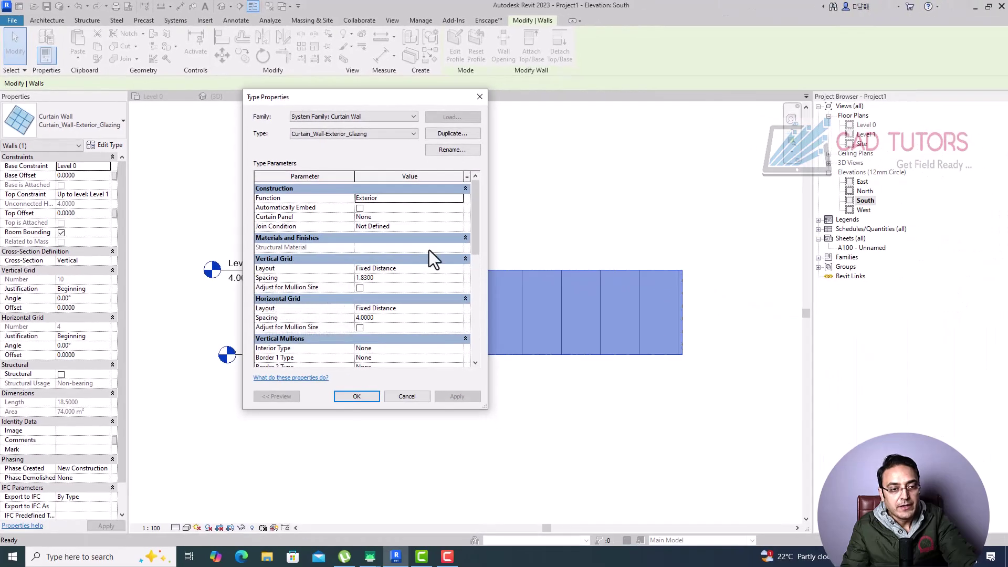
click(479, 98)
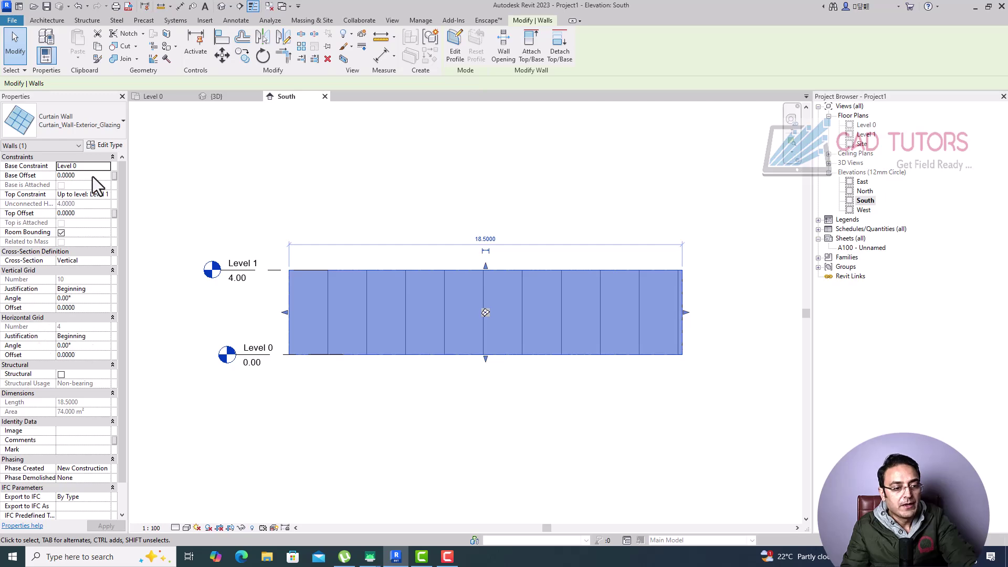
click(106, 145)
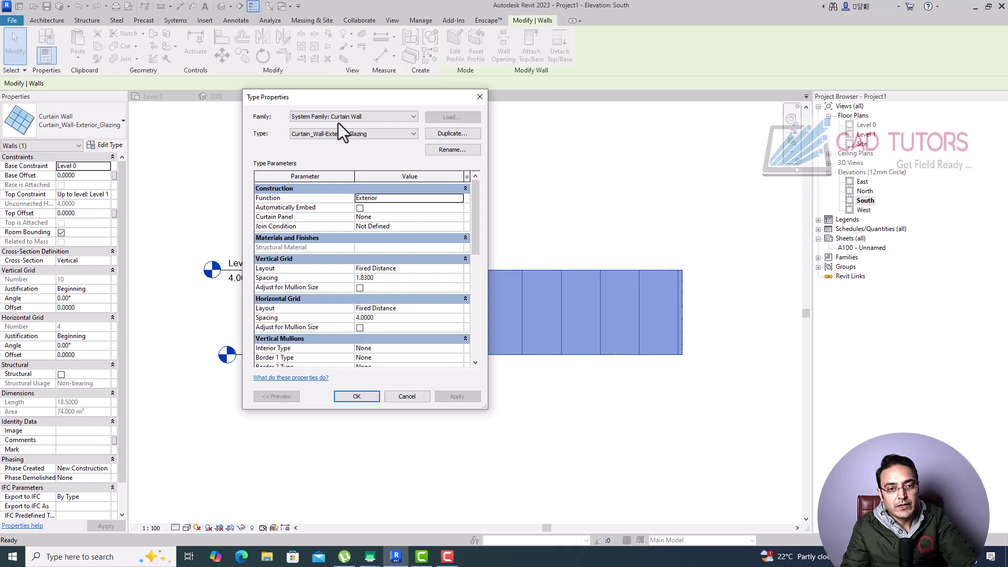
drag(347, 99, 644, 252)
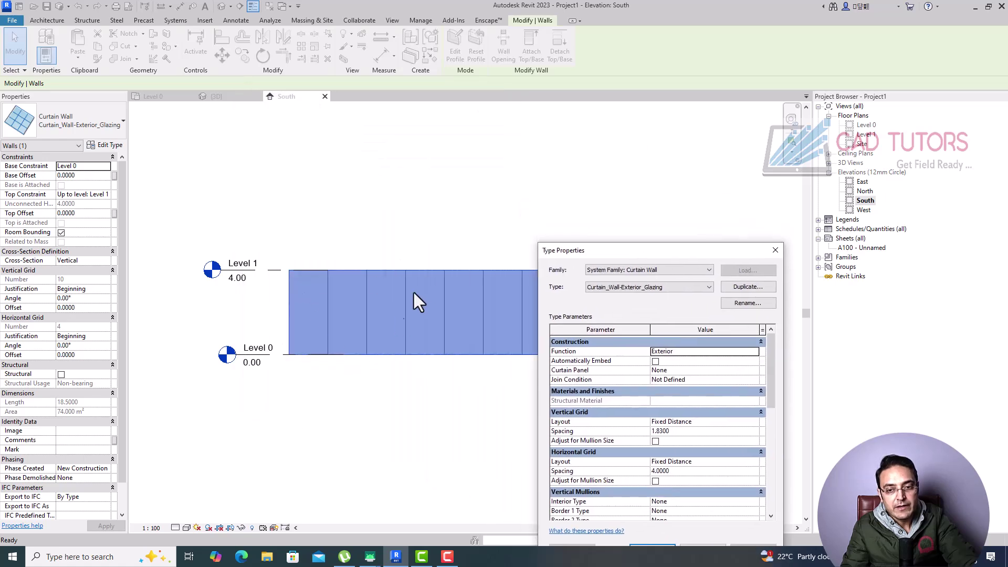
drag(581, 251, 346, 121)
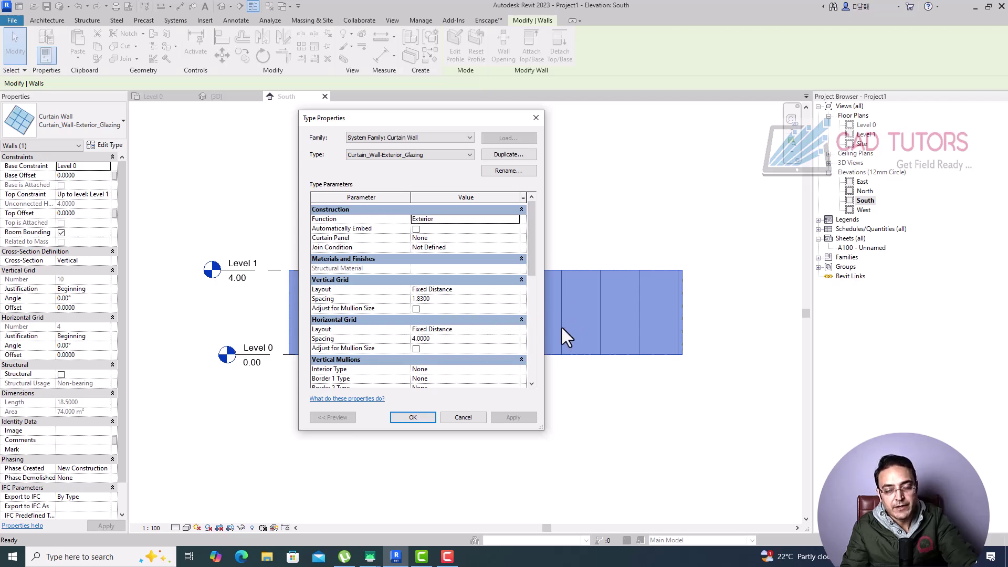
click(536, 118)
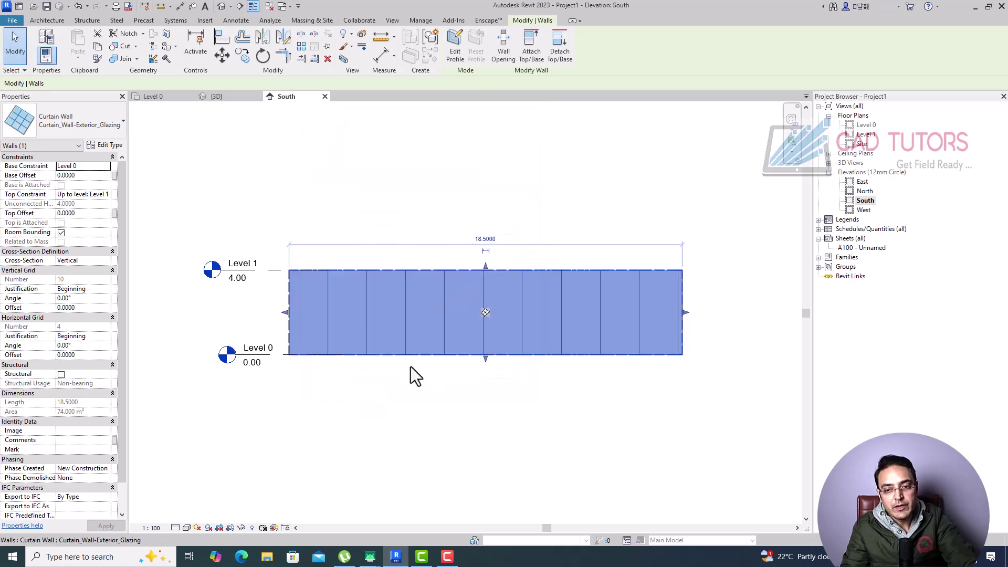
click(691, 353)
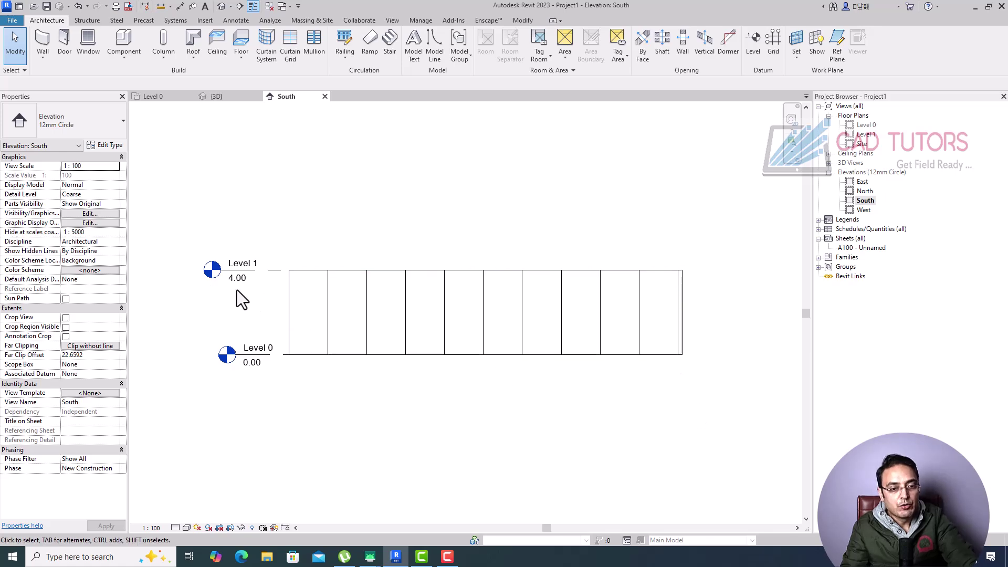
- Set the exterior glazing wall type's vertical grid layout to Fixed Number, apply it, and move the type properties dialog clear of the wall
click(296, 316)
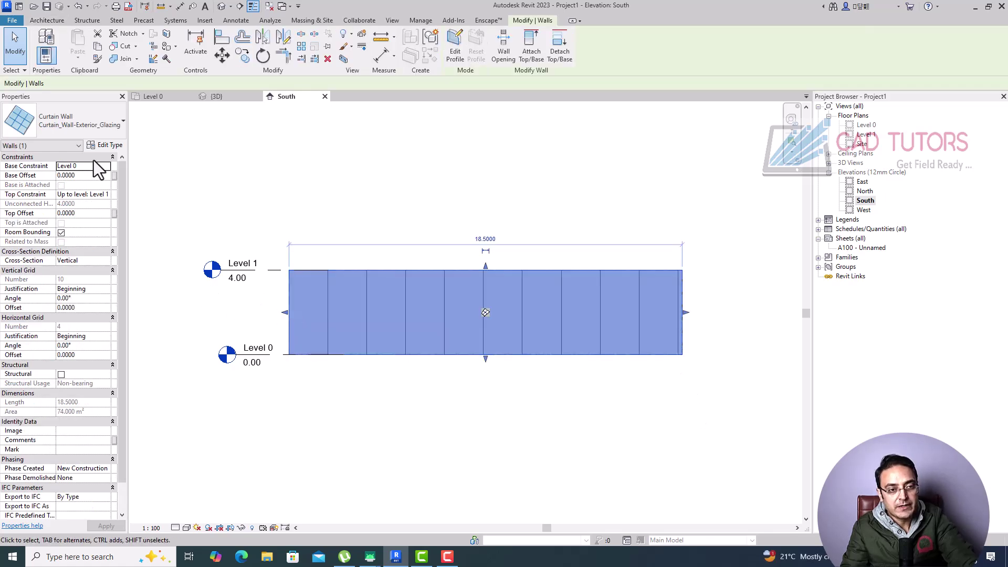
click(106, 146)
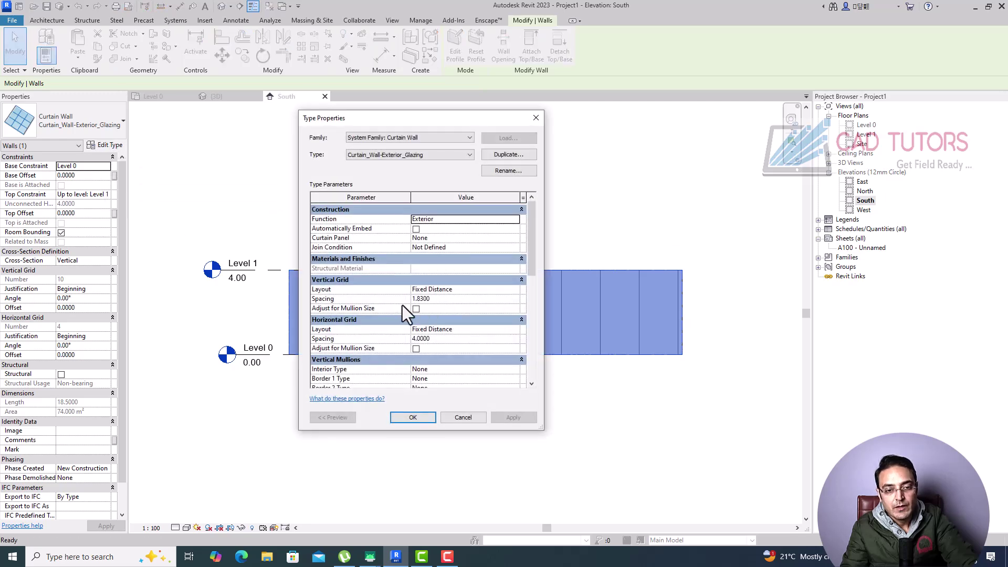
click(509, 291)
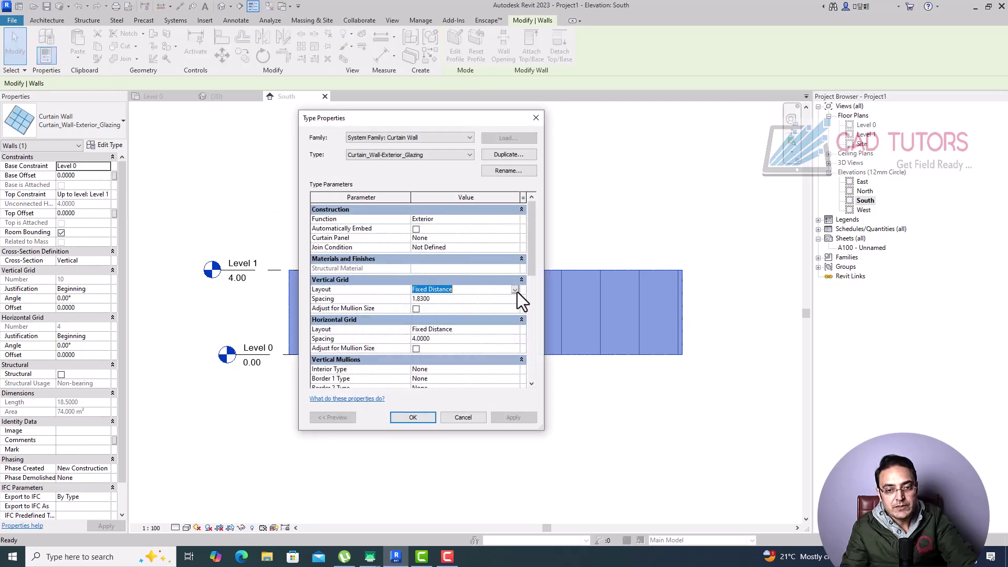
click(516, 290)
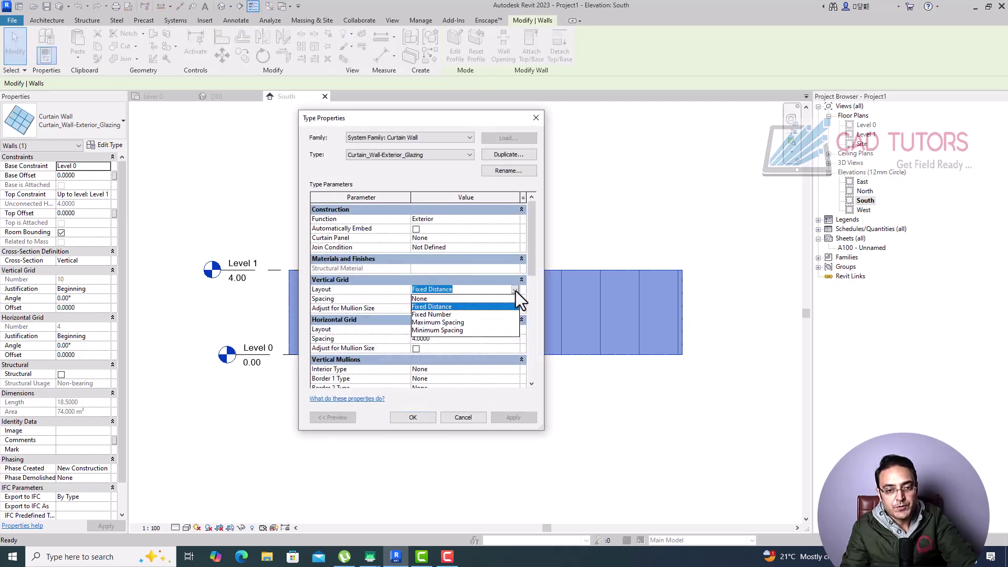
click(437, 315)
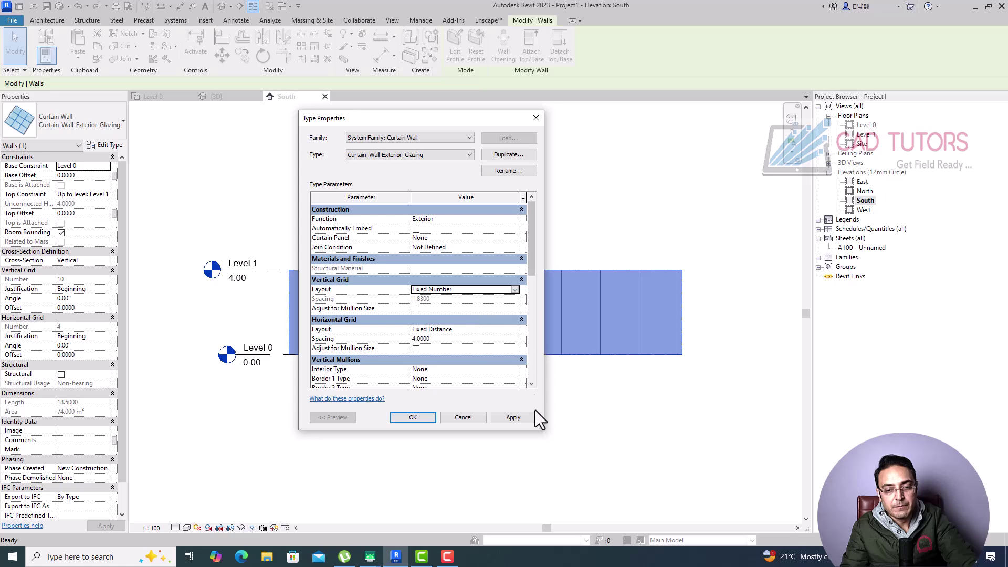
click(514, 418)
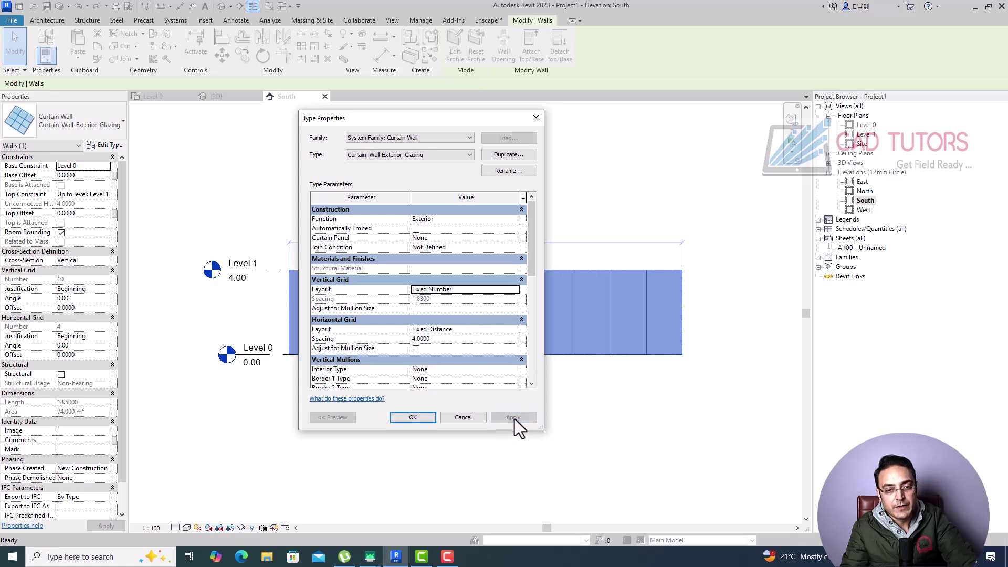
drag(453, 116, 218, 313)
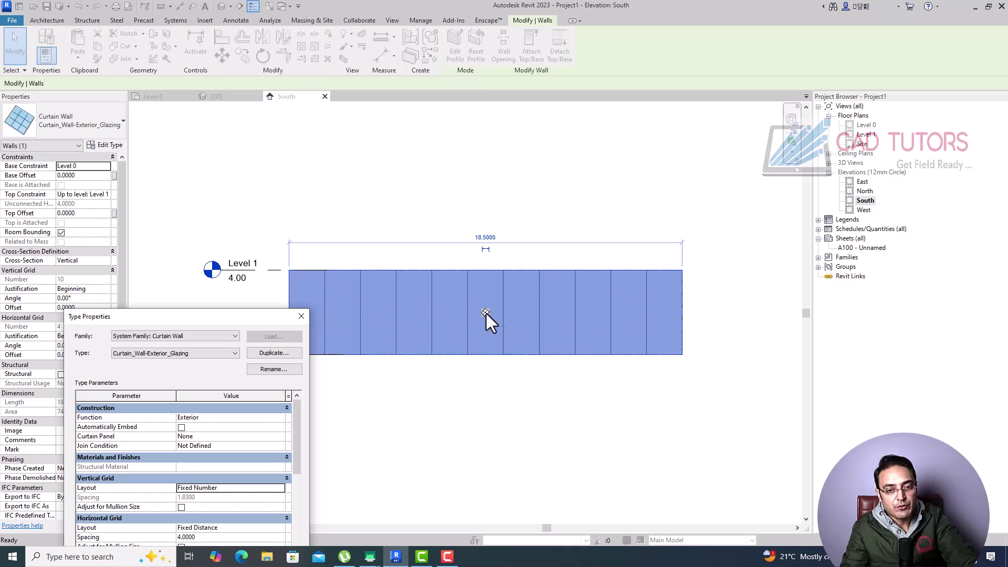
drag(253, 322, 243, 190)
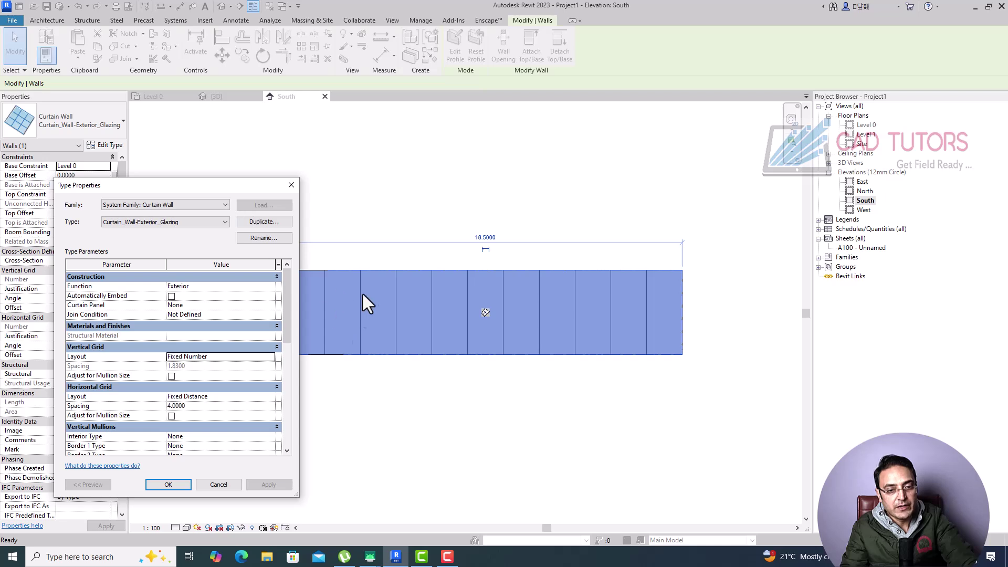
- Return the vertical grid layout to Fixed Distance and apply it to the wall
click(270, 358)
click(270, 358)
click(209, 375)
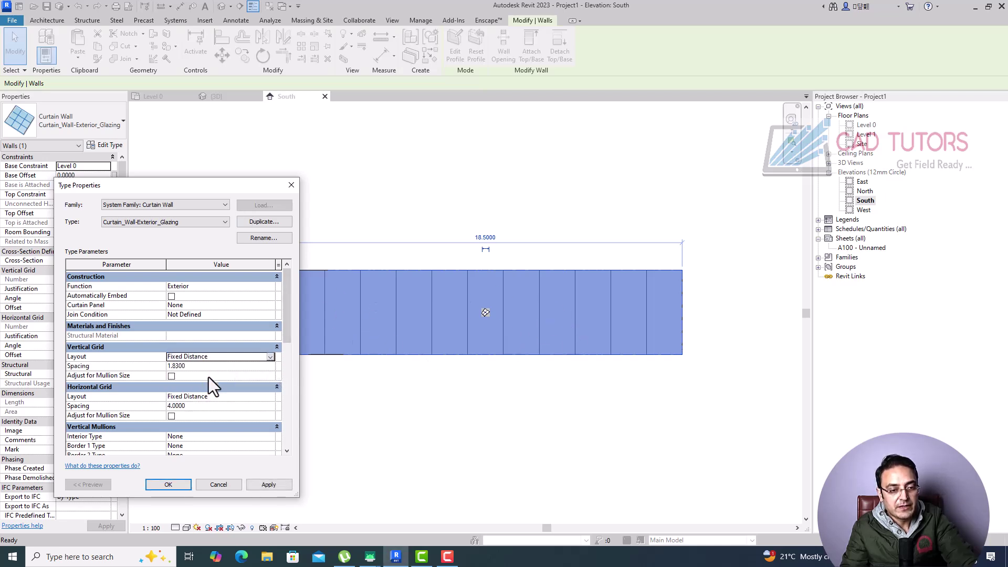
click(271, 486)
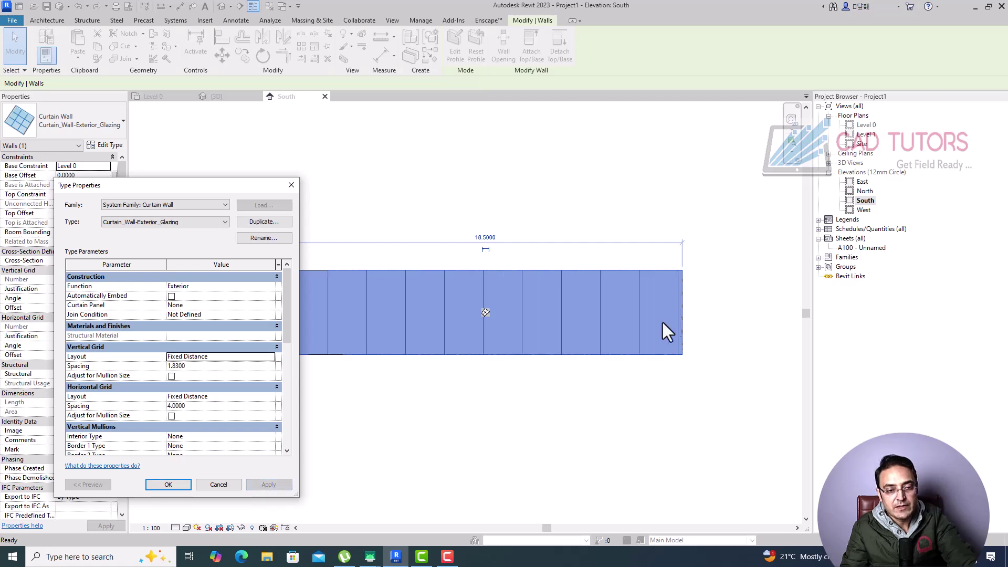
- Set the vertical grid layout to Maximum Spacing with a spacing of 2 m
click(271, 358)
click(271, 357)
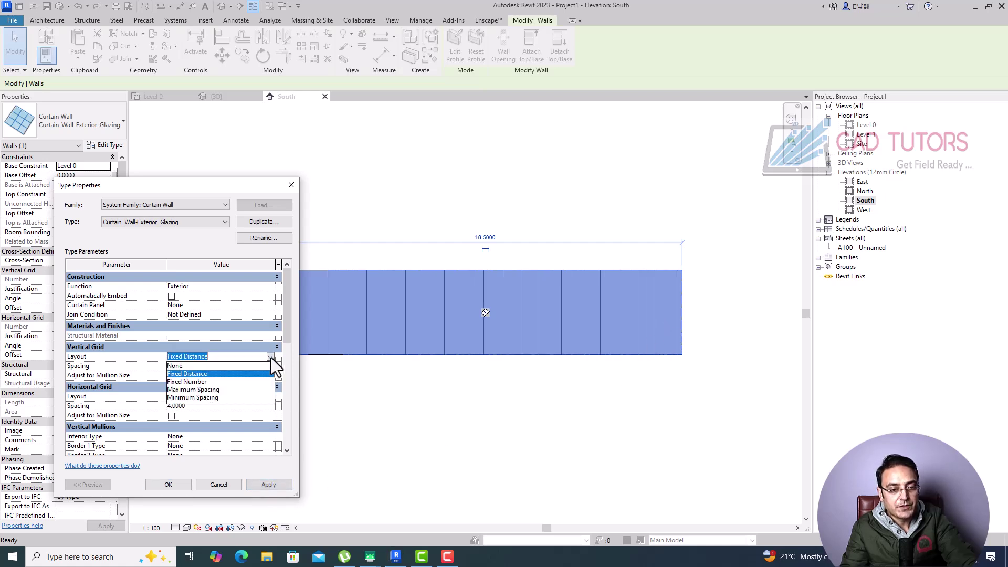
click(197, 390)
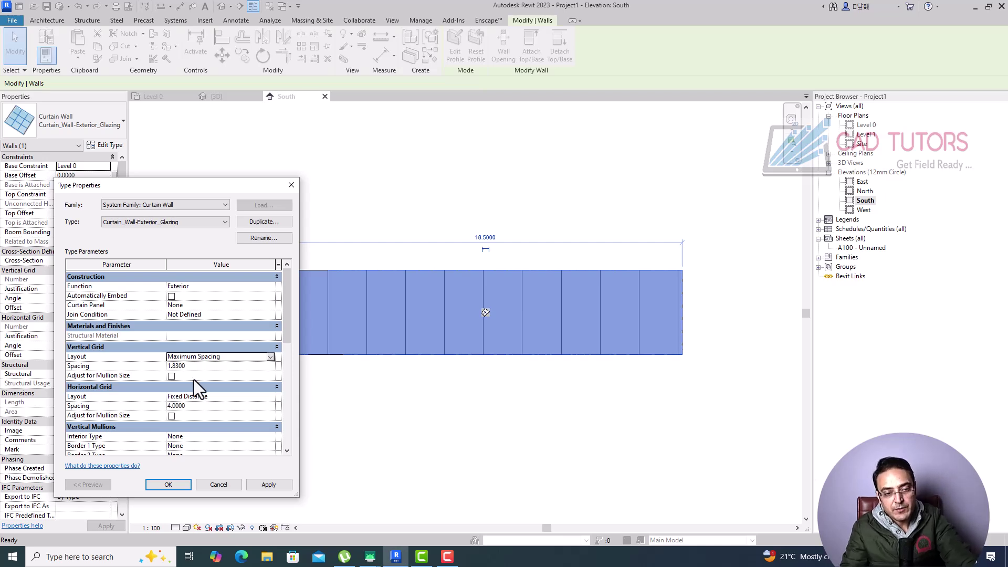
click(192, 365)
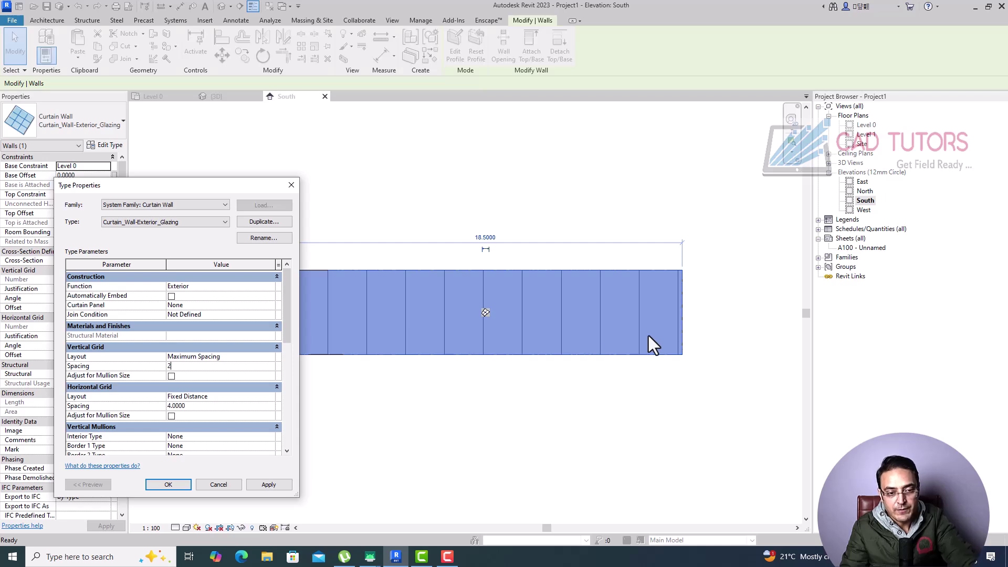
- Switch the vertical grid layout to Minimum Spacing and apply it to the wall
click(256, 360)
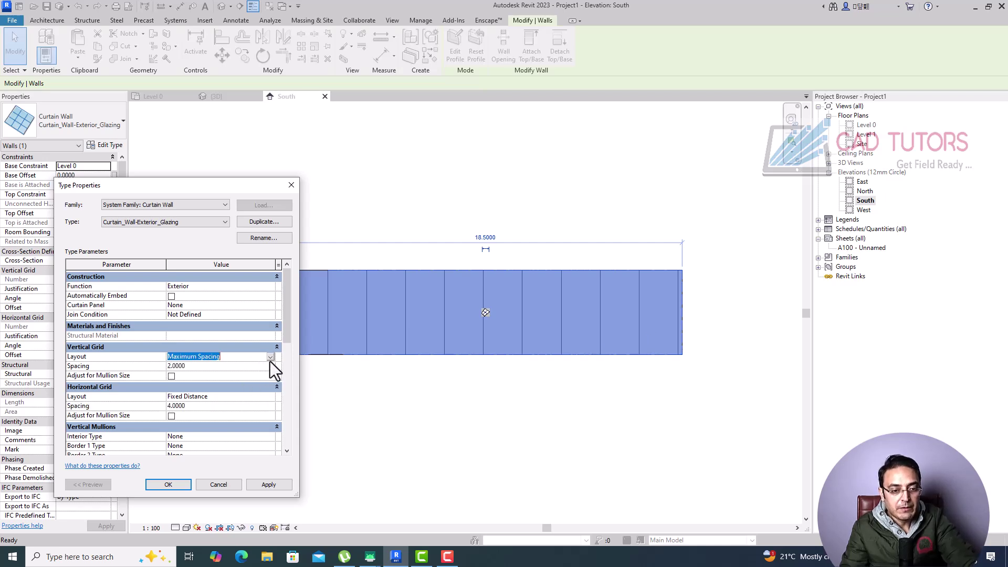
click(269, 358)
click(212, 397)
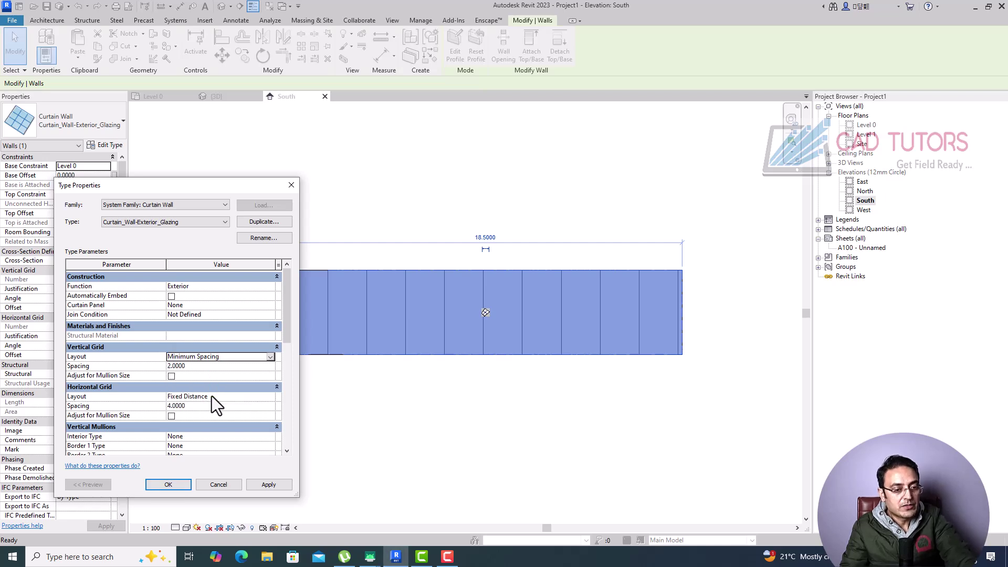
click(269, 484)
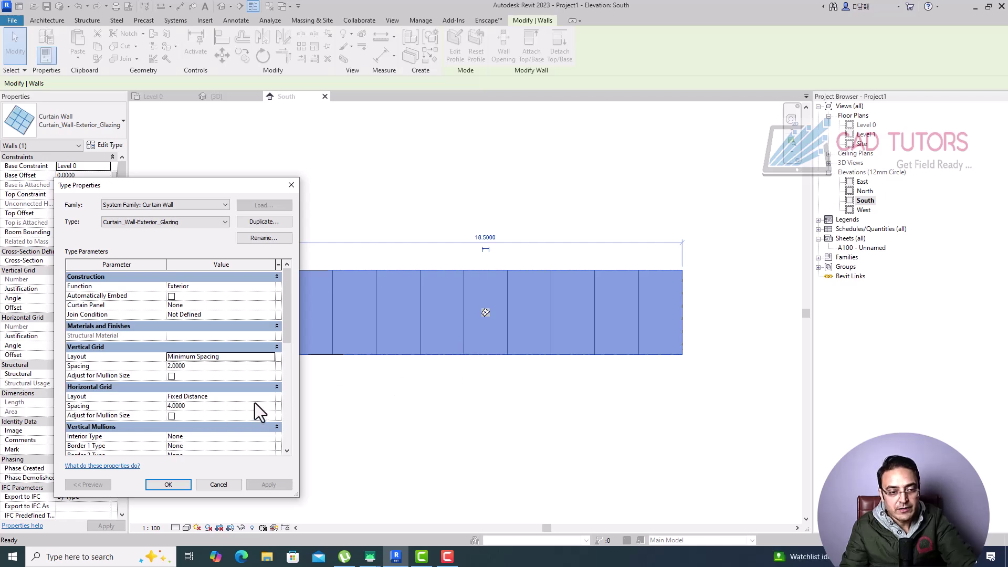
- Set the horizontal grid layout to Maximum Spacing with a spacing of 1.5 m, apply it, and finish editing the wall type
click(270, 398)
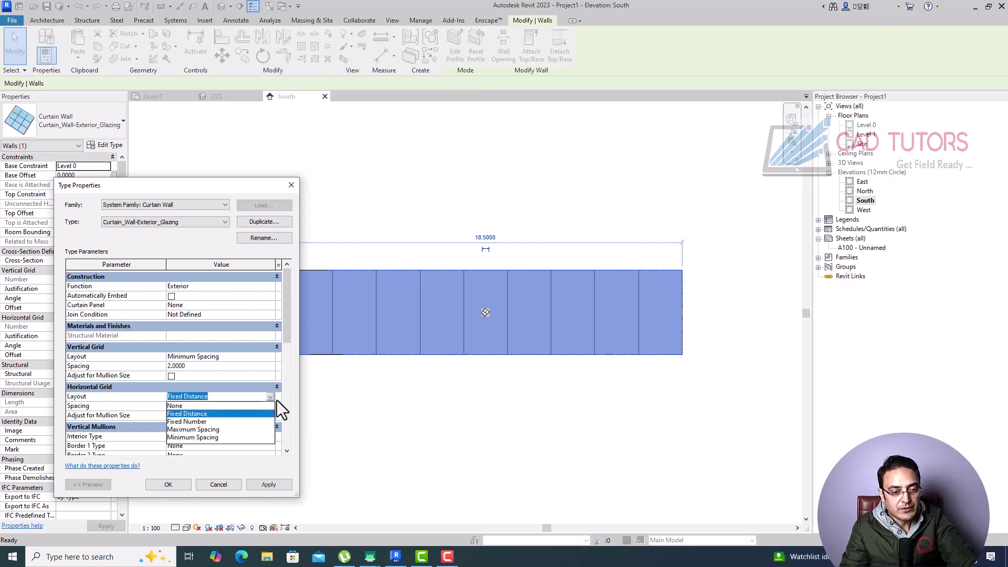
click(205, 431)
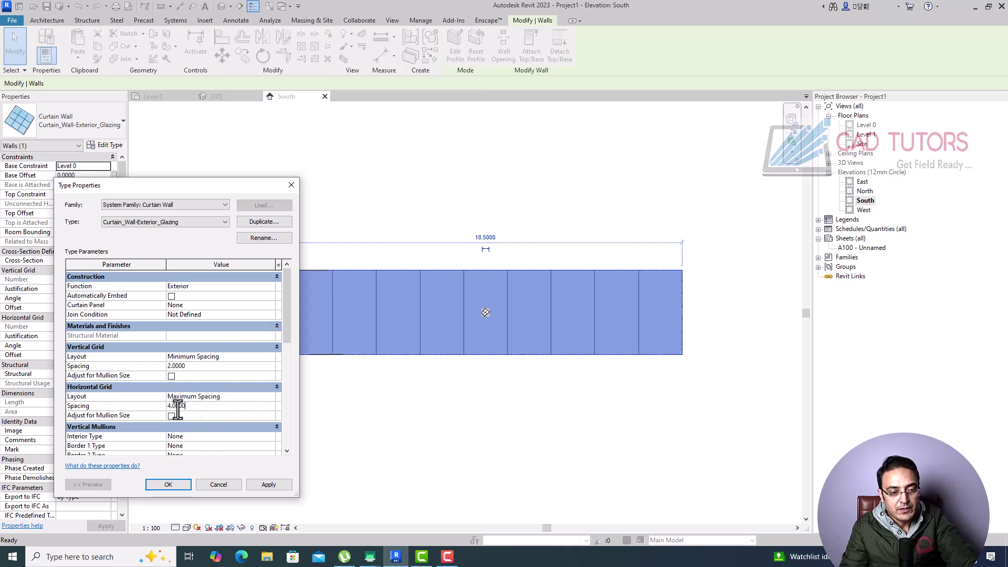
click(132, 409)
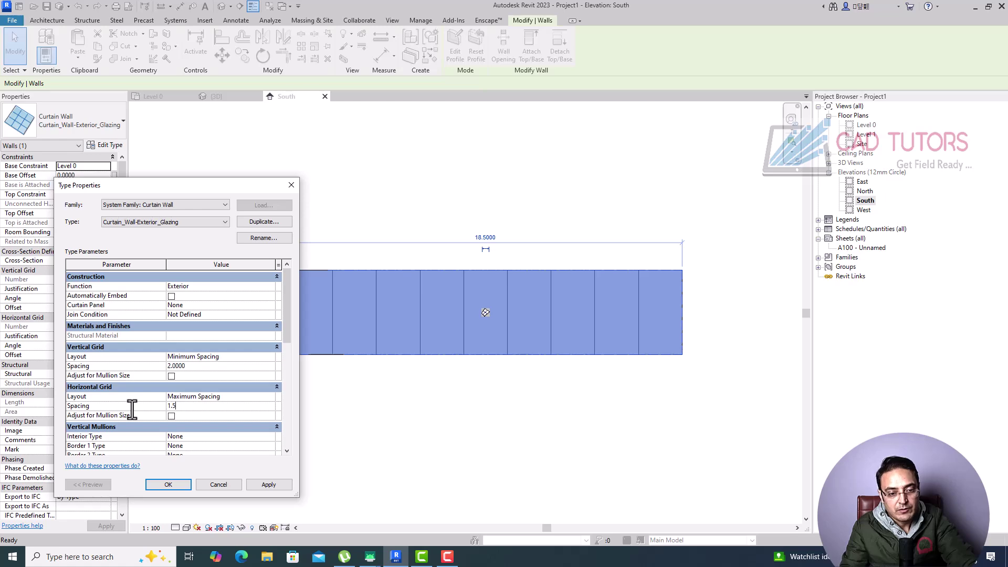
click(265, 483)
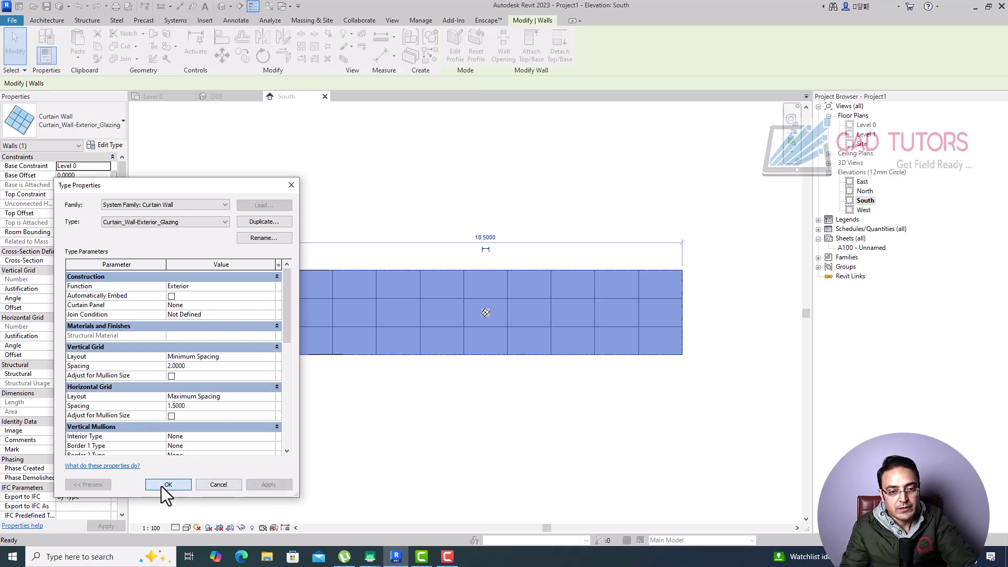
click(168, 484)
click(316, 461)
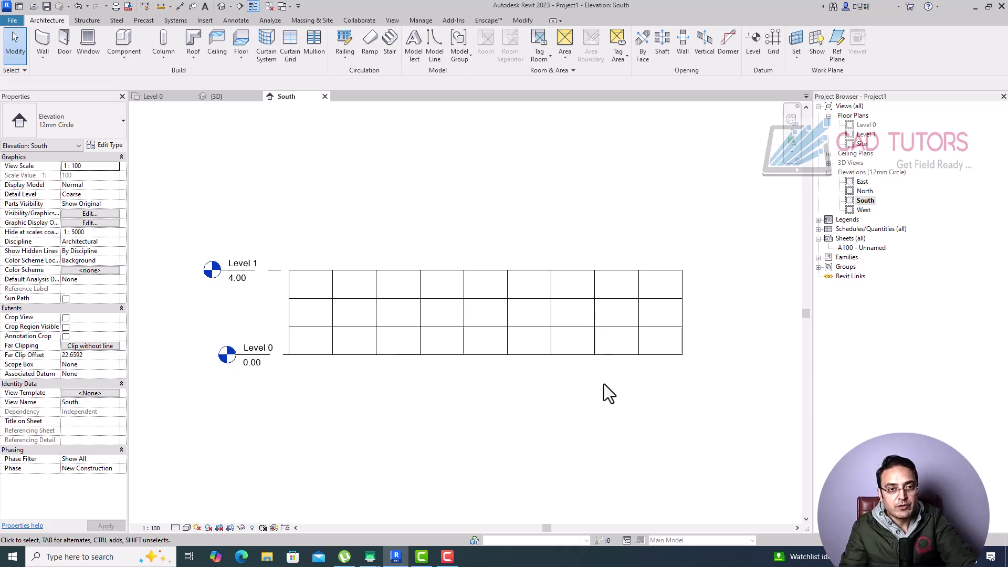
- Remove the middle-row segment of the third interior vertical grid line with Add/Remove Segments
click(425, 321)
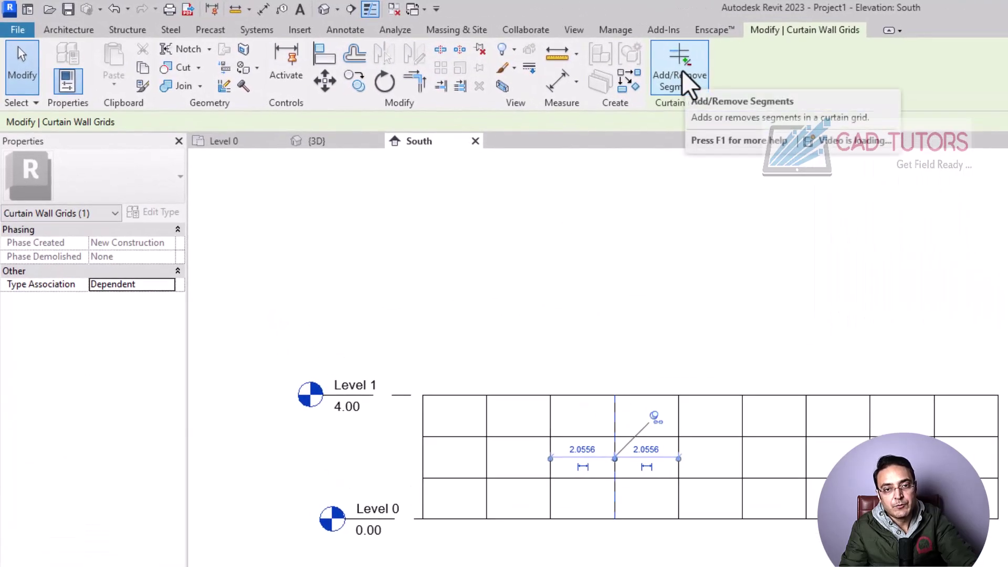
click(683, 69)
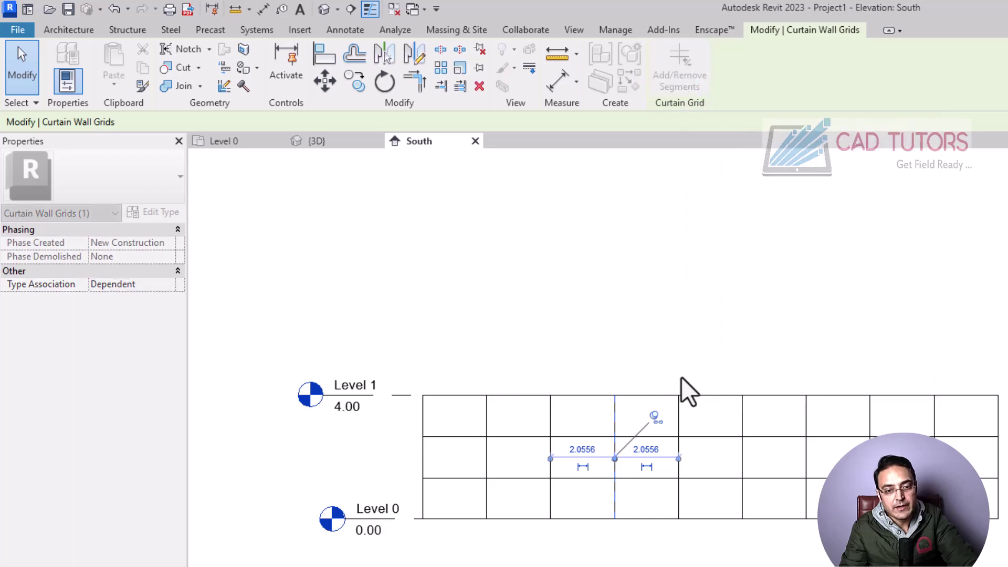
click(615, 472)
click(653, 563)
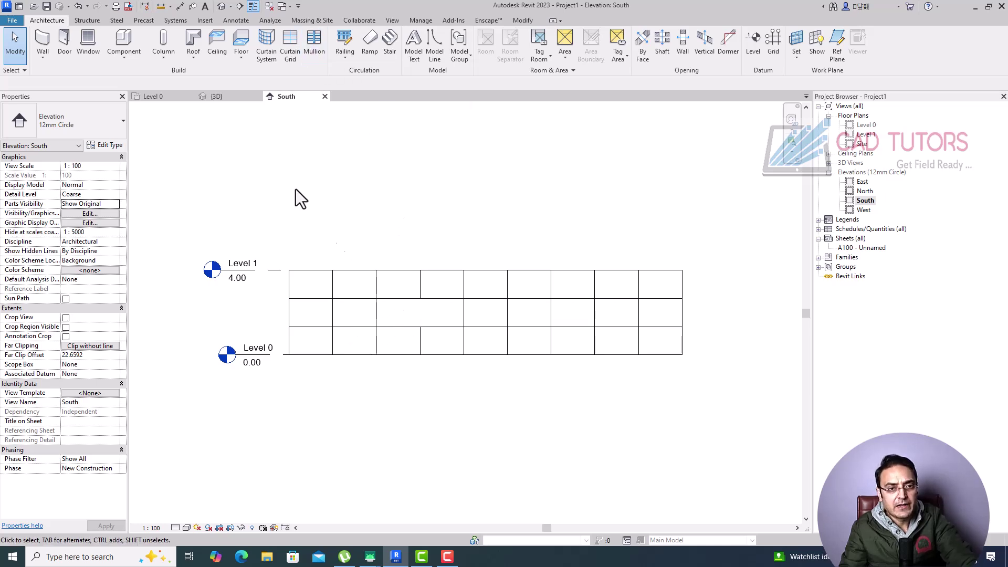
- Add two One Segment vertical curtain grids in the middle row, centred in the third and fourth bays
click(291, 43)
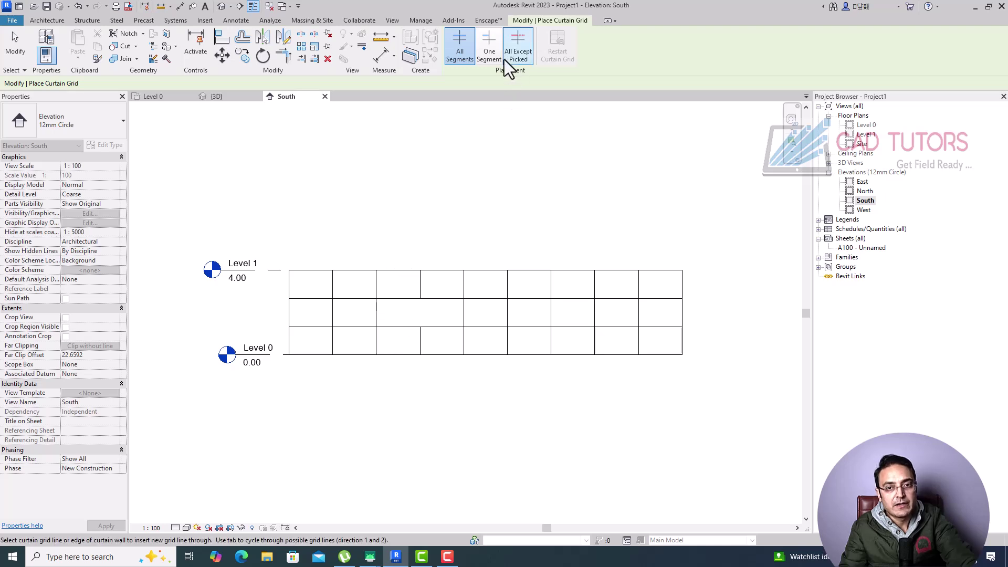
click(489, 51)
click(398, 306)
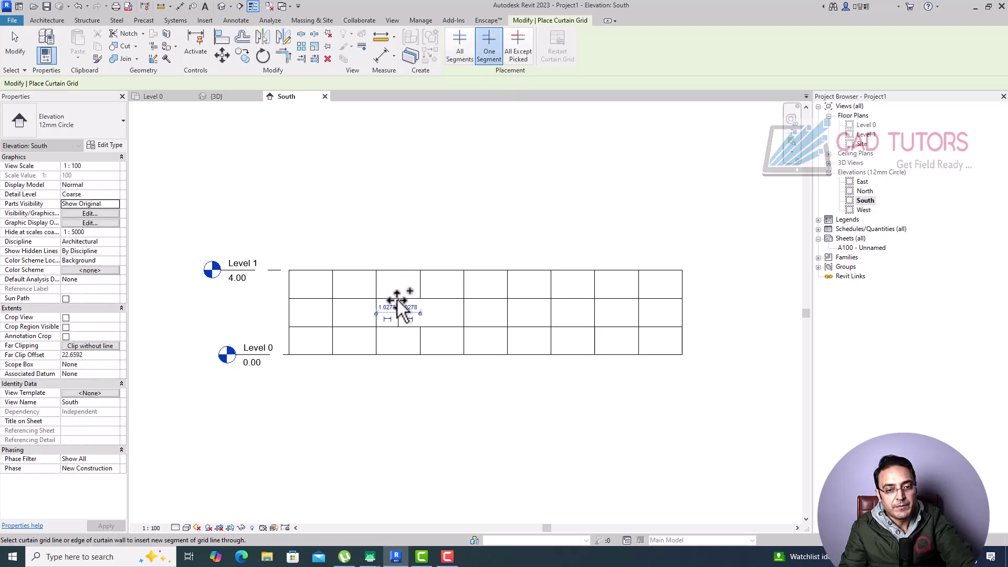
click(444, 311)
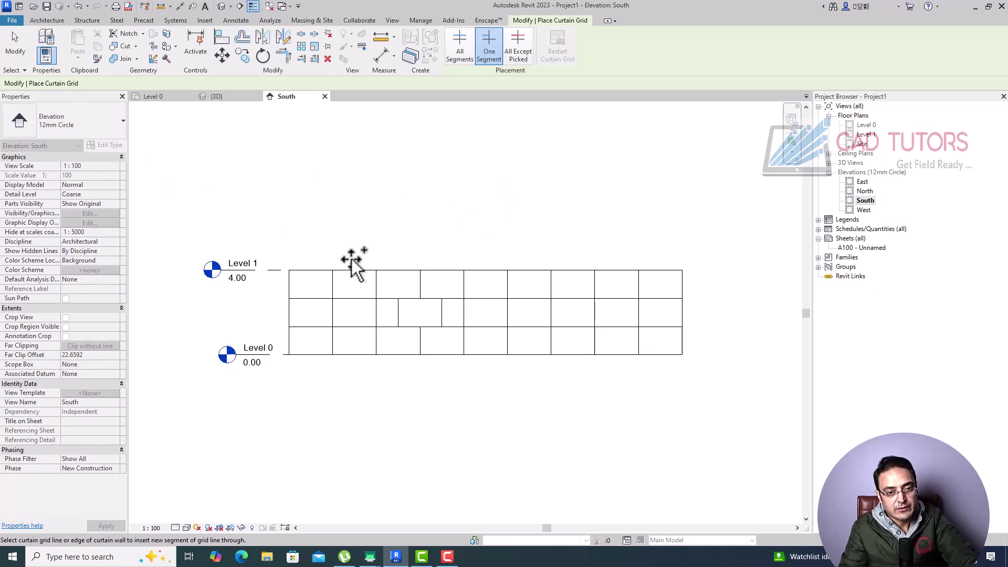
- Delete the Exterior Glazing curtain wall from the South elevation
key(Escape)
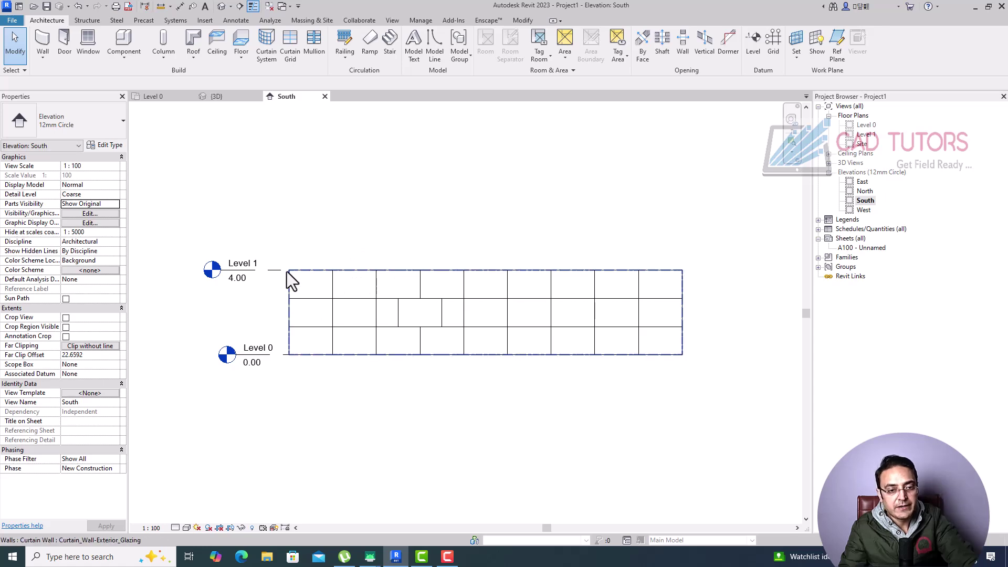
click(318, 292)
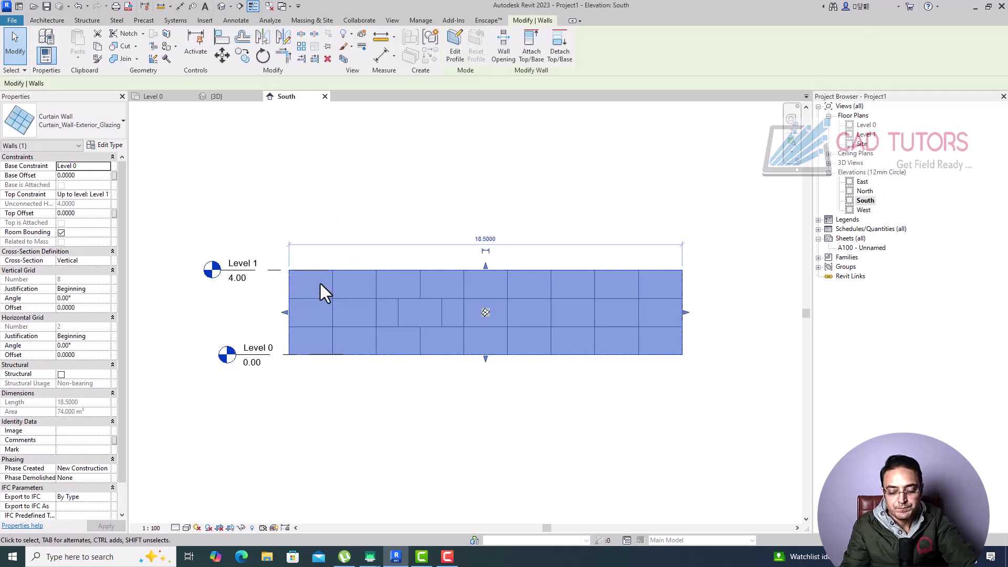
key(Delete)
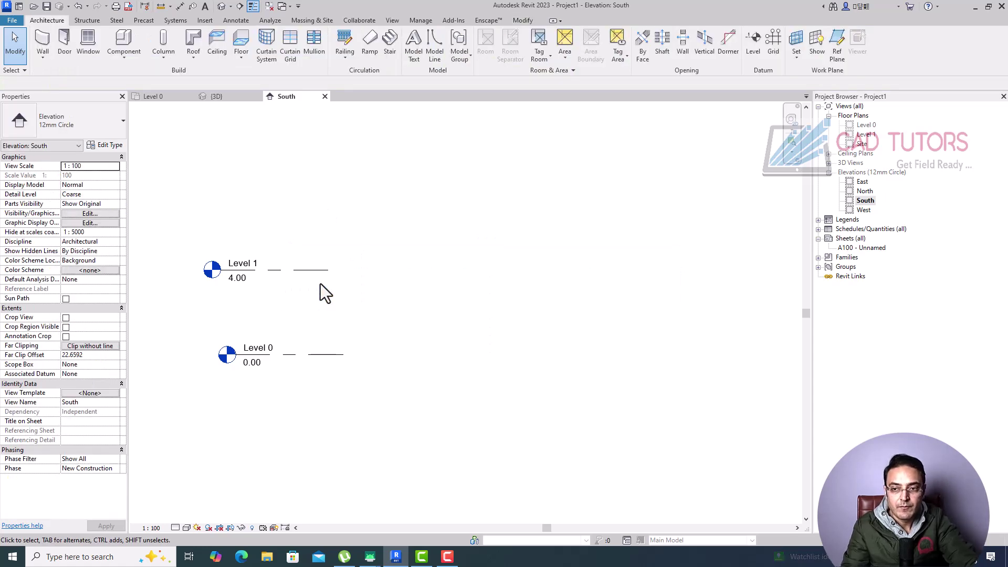
- Draw a straight horizontal Curtain_Wall-Storefront wall about 18.3 m long in the Level 0 floor plan, from Level 0 up to Level 1
double_click(867, 125)
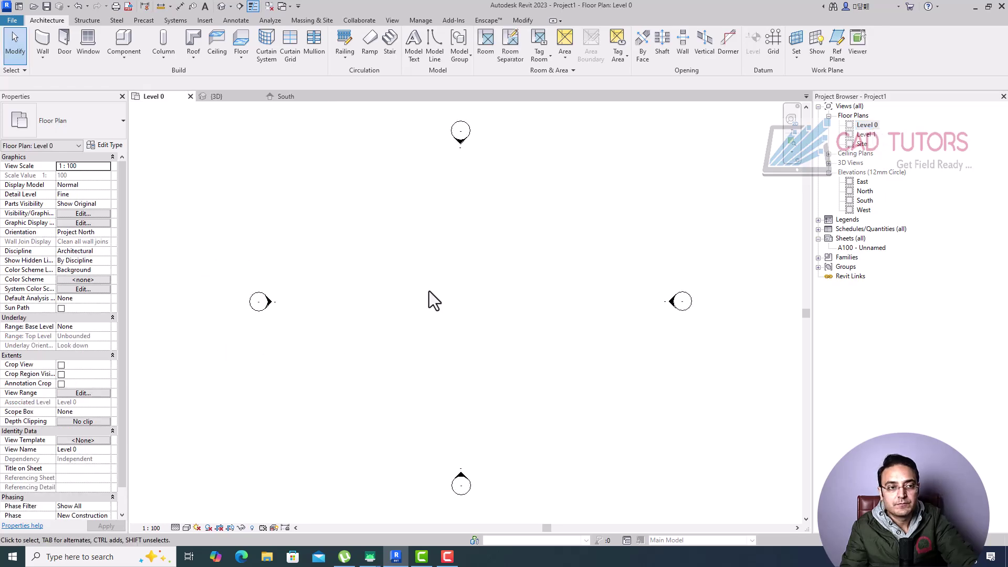
click(43, 54)
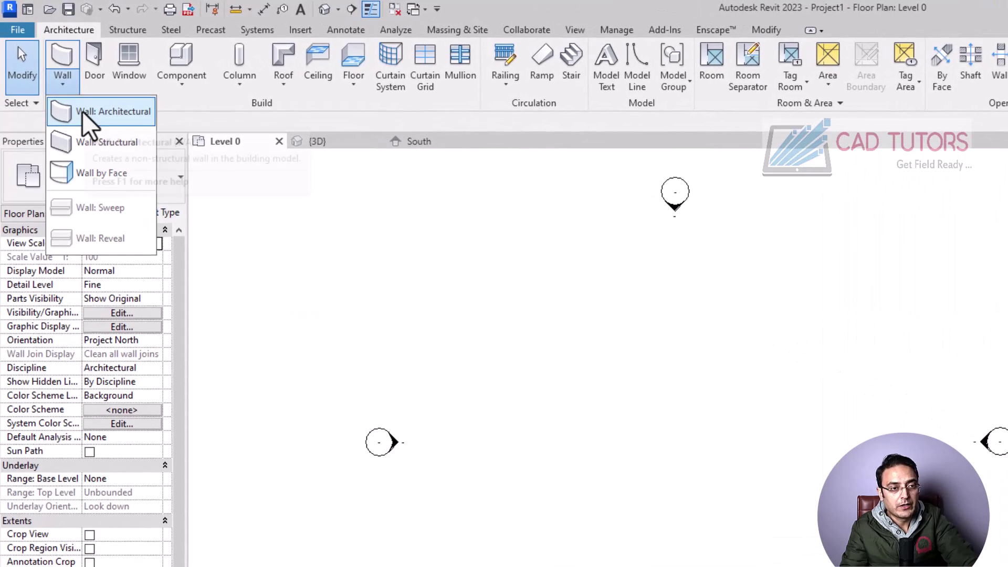
click(83, 111)
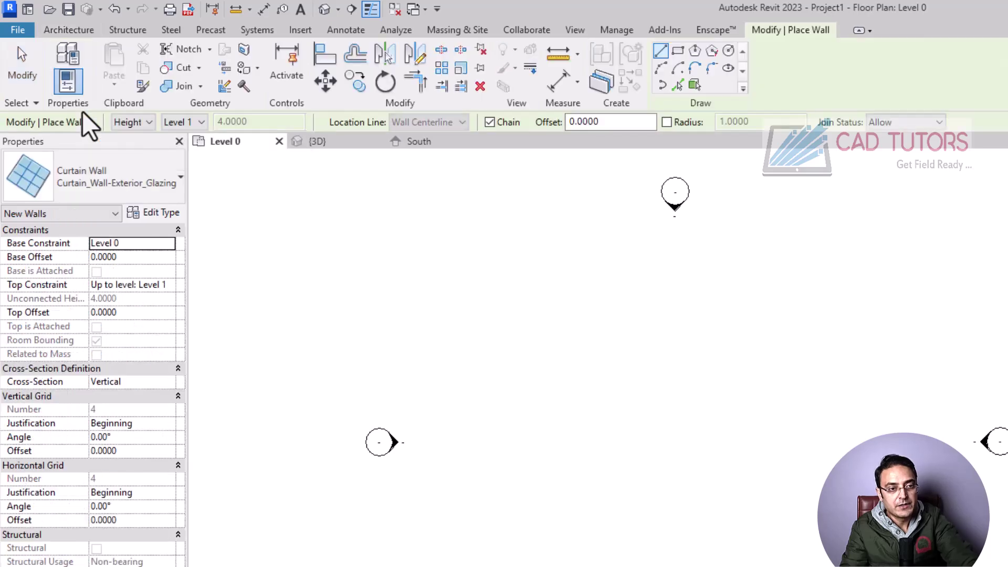
click(115, 188)
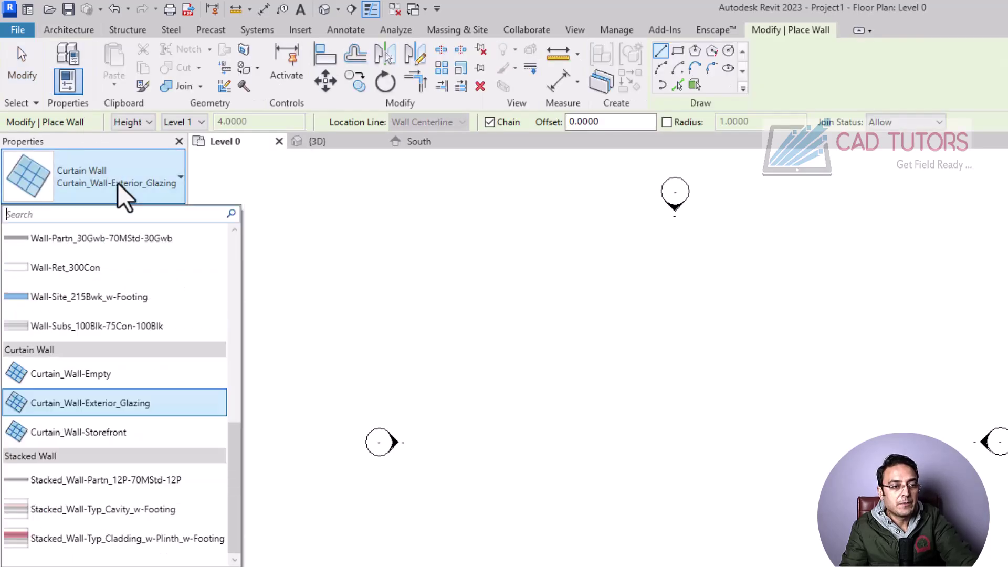
click(103, 436)
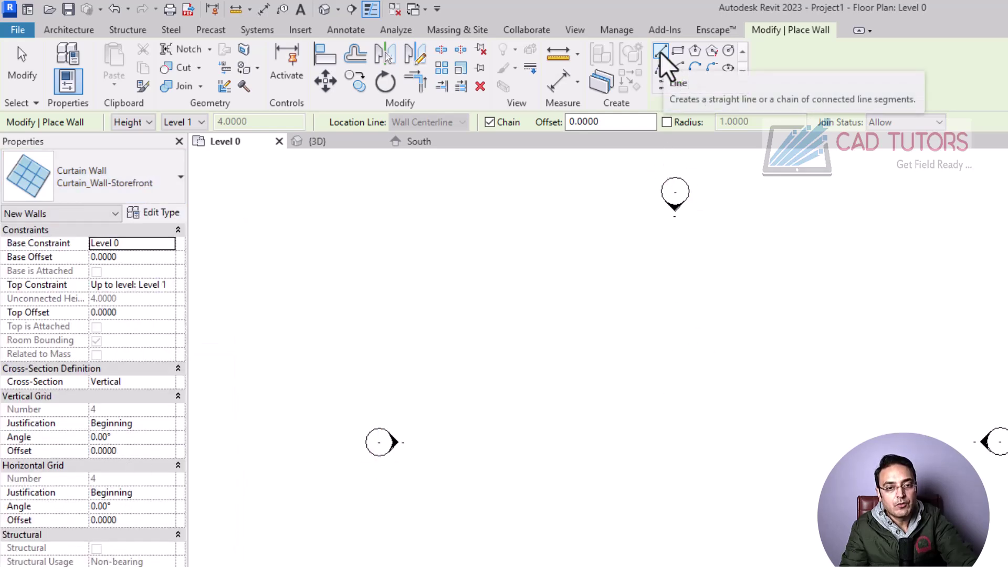
click(475, 457)
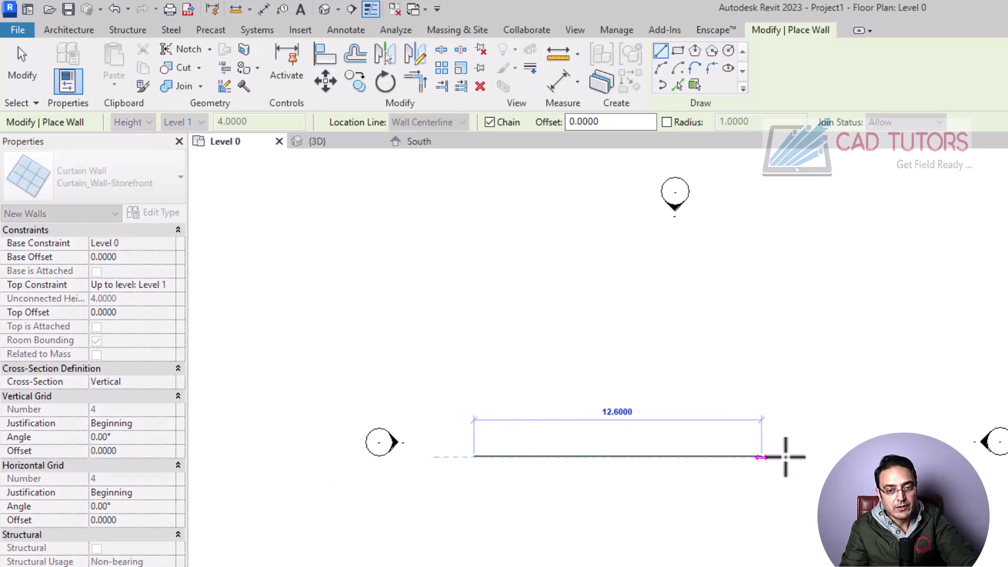
click(894, 457)
key(Escape)
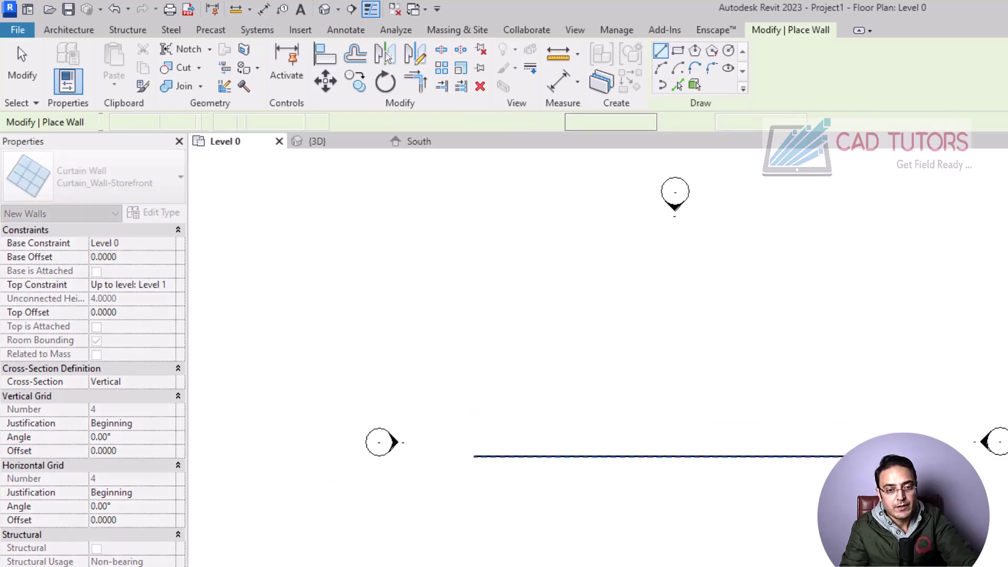
- Examine the grid of the new storefront wall in the 3D view and the South elevation
click(324, 8)
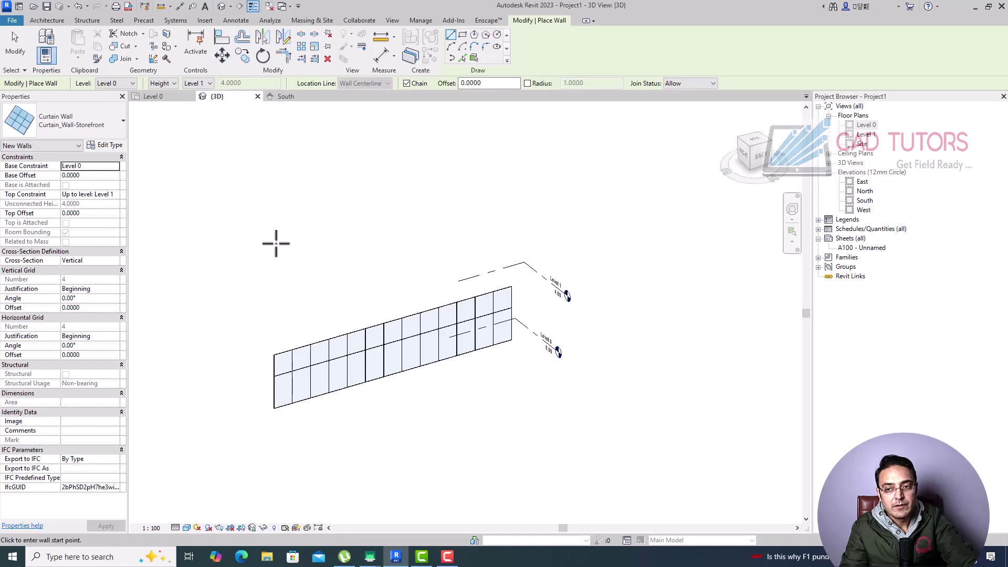
double_click(866, 201)
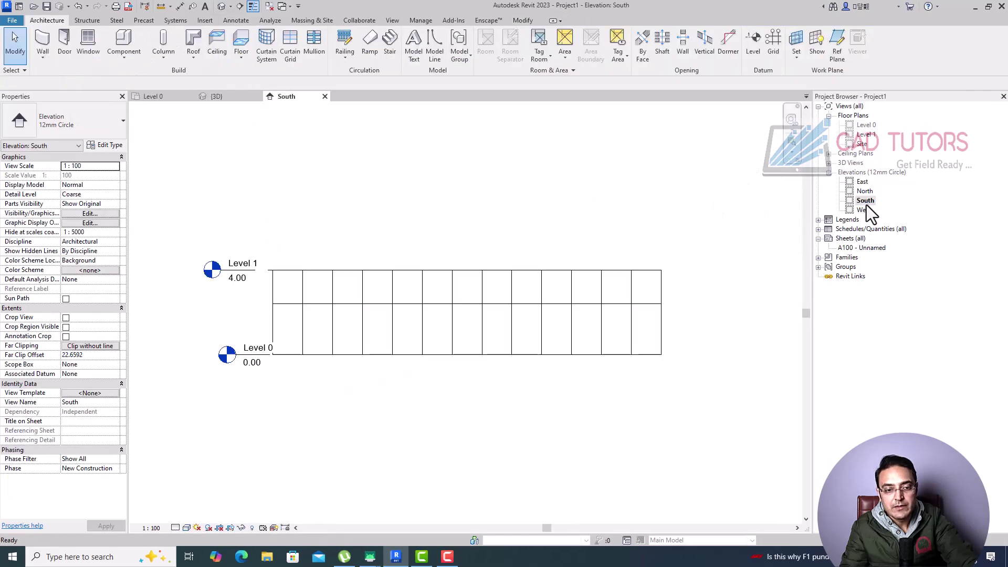
scroll(348, 333, up, 4)
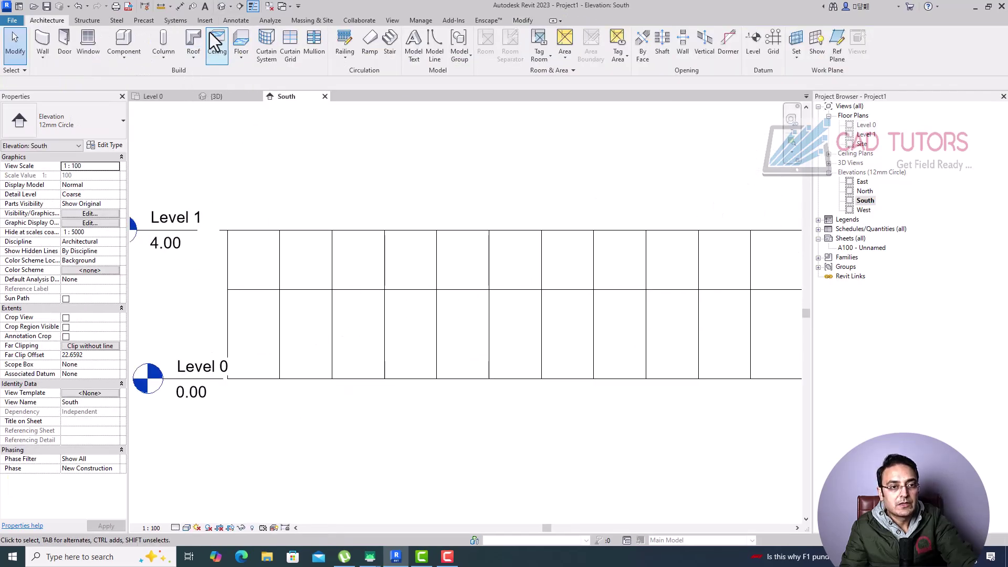
click(223, 6)
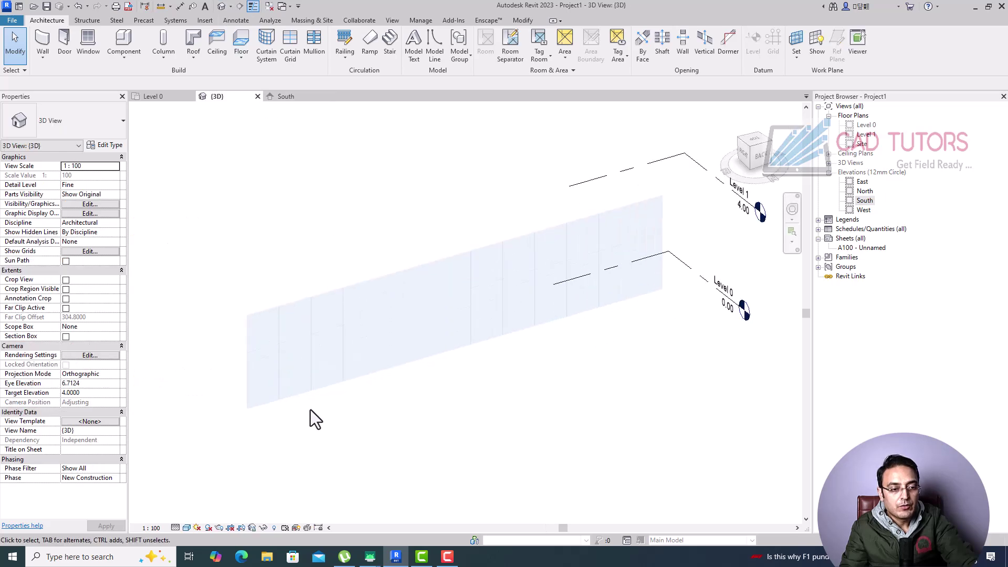
scroll(314, 419, down, 3)
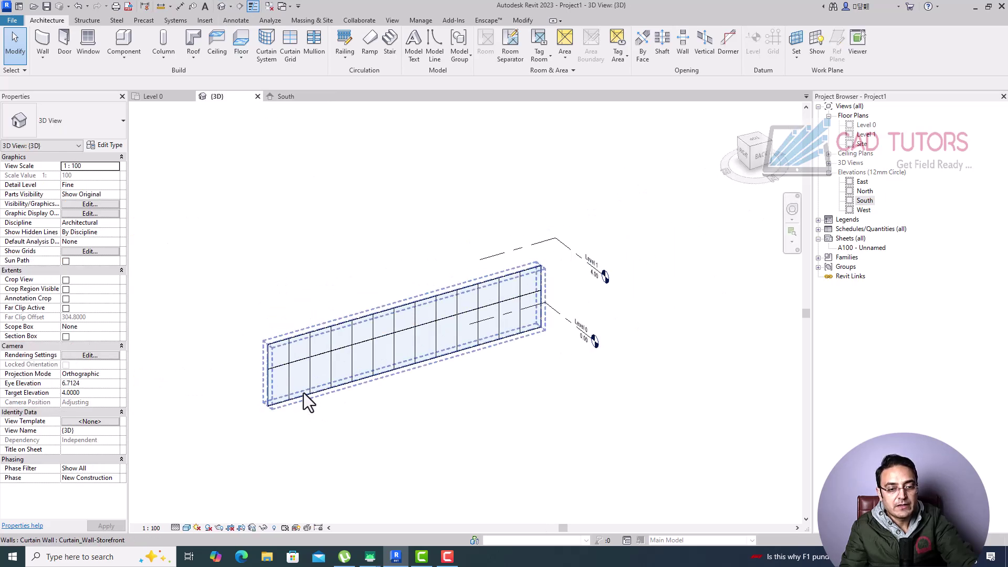
- Edit the storefront wall's type and set the vertical mullions' Interior Type to Circular Mullion : 50mm_Radius
click(304, 402)
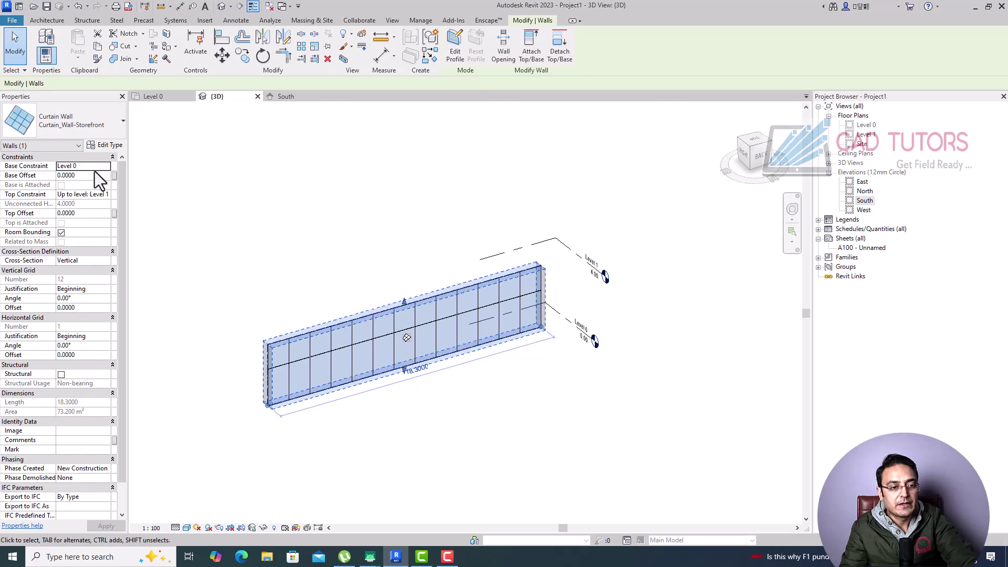
click(112, 145)
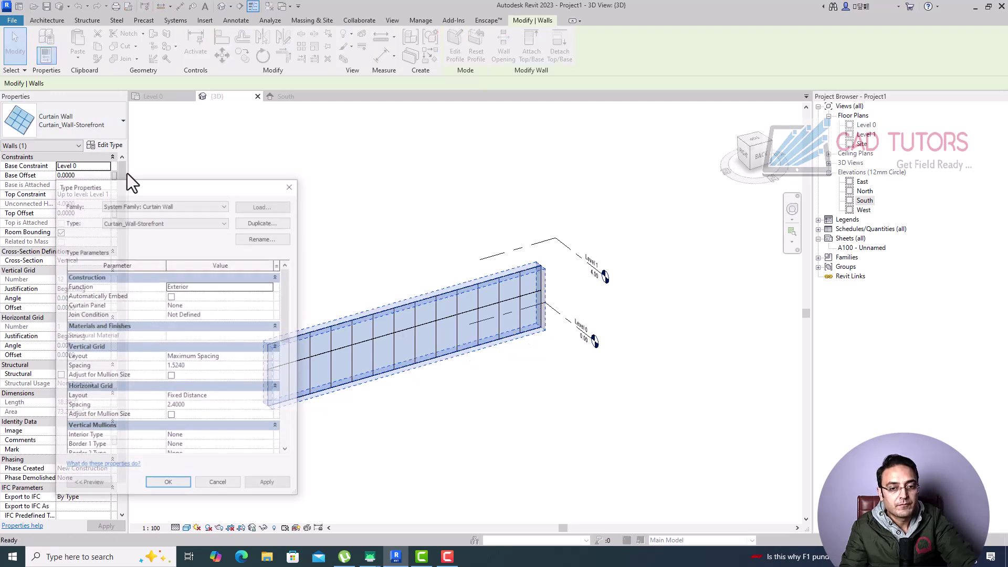
drag(156, 179, 460, 119)
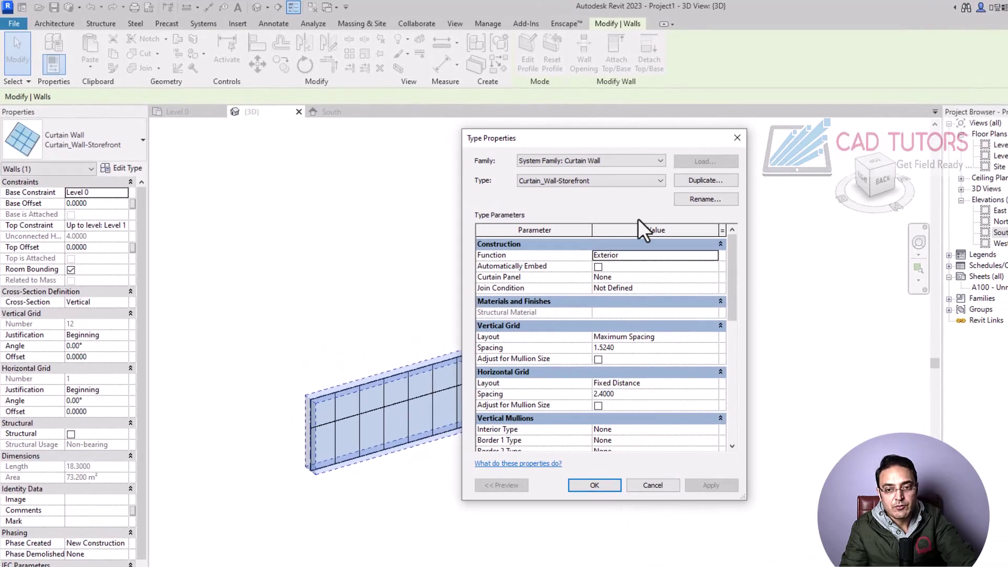
drag(730, 292, 732, 335)
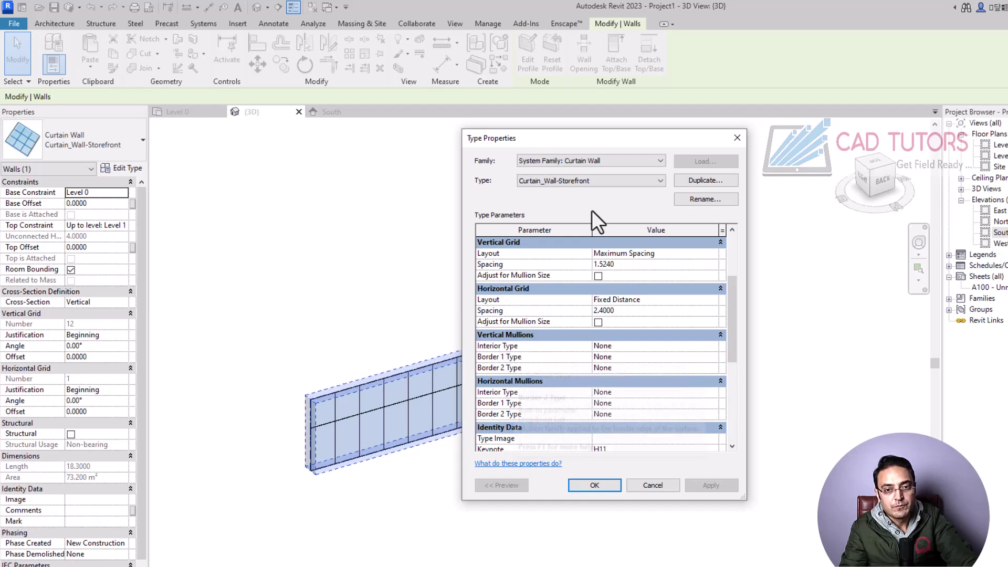
drag(592, 143, 802, 166)
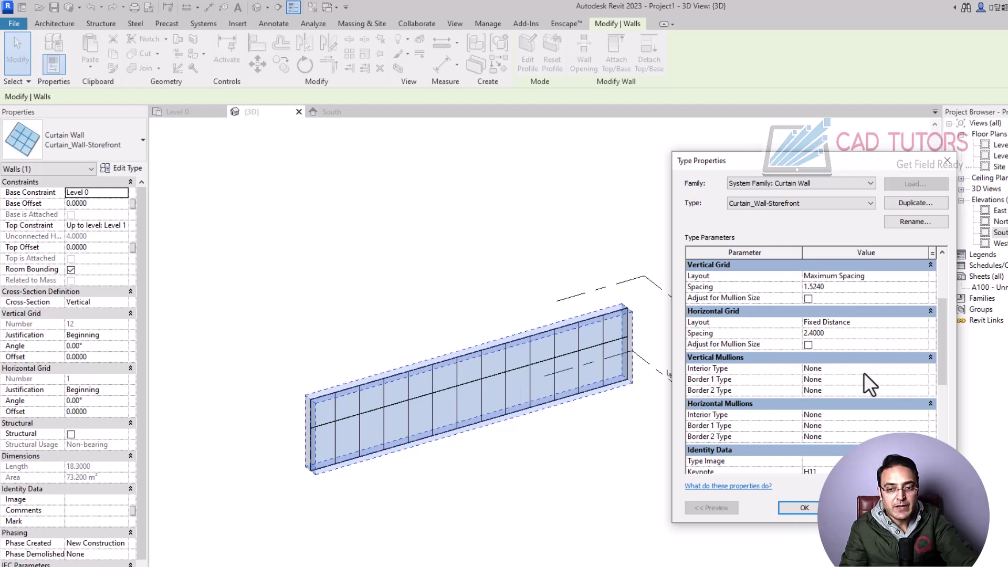
click(878, 368)
click(923, 368)
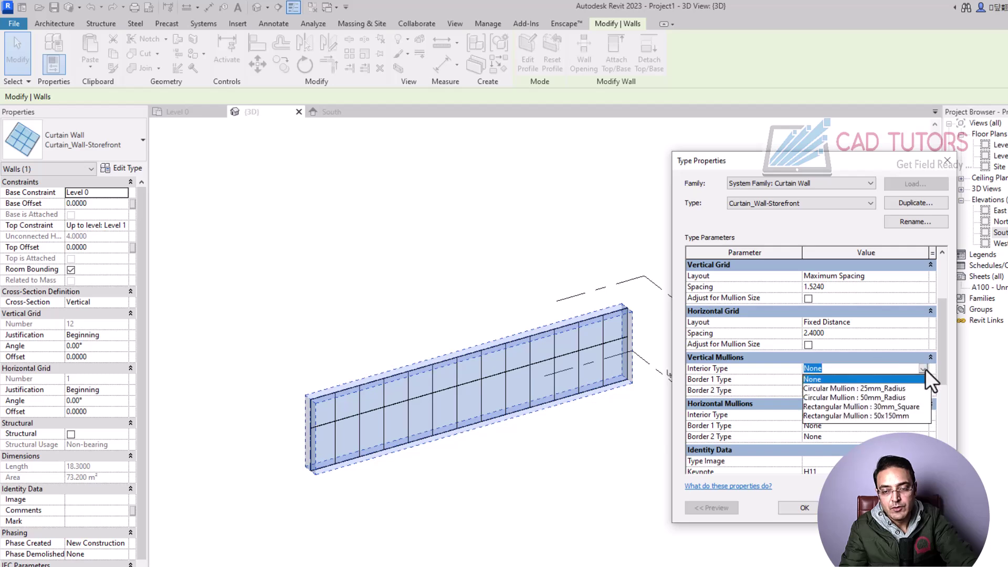
click(874, 398)
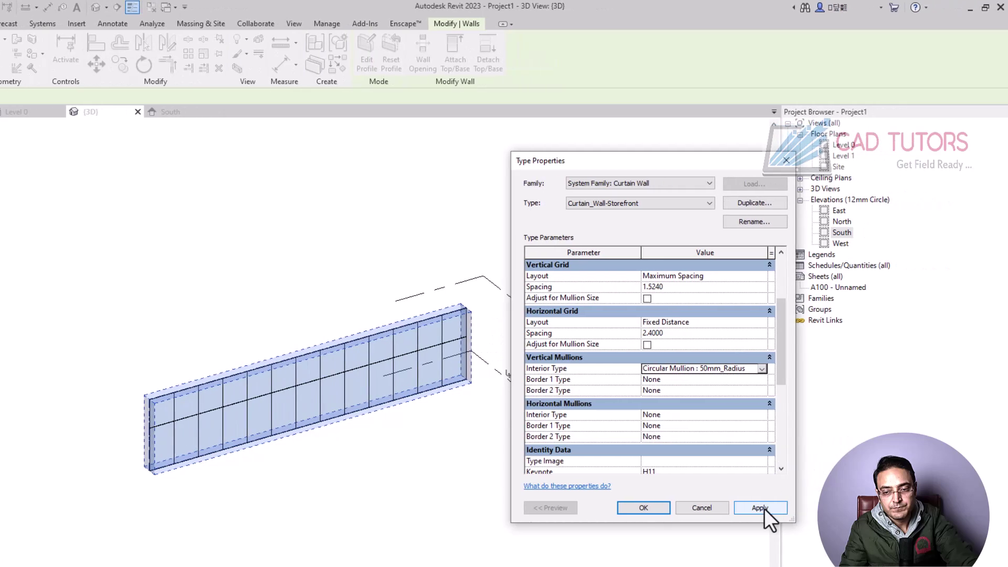
- Set both vertical mullion border types, Border 1 and Border 2, to Rectangular Mullion : 50x150mm
click(736, 379)
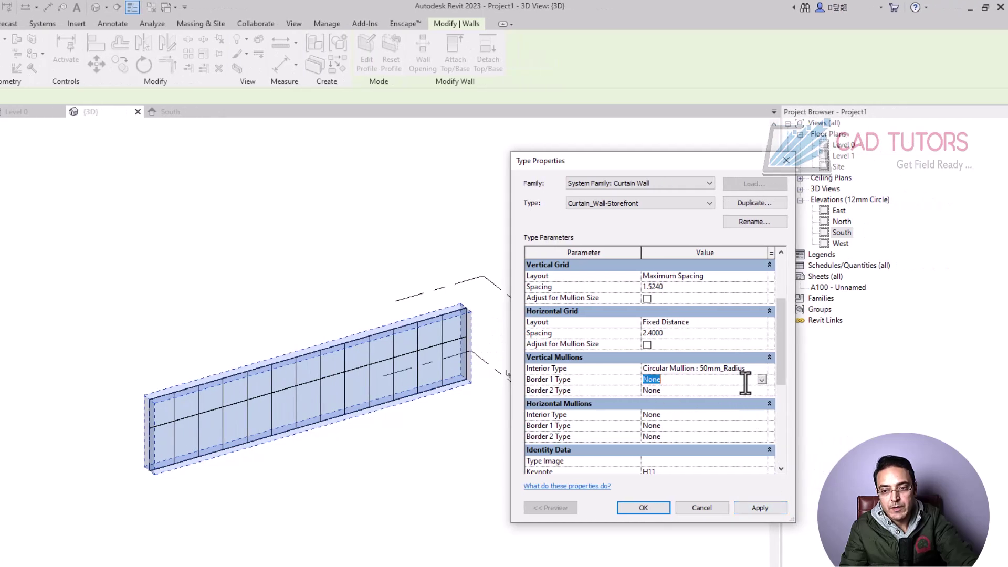
click(761, 380)
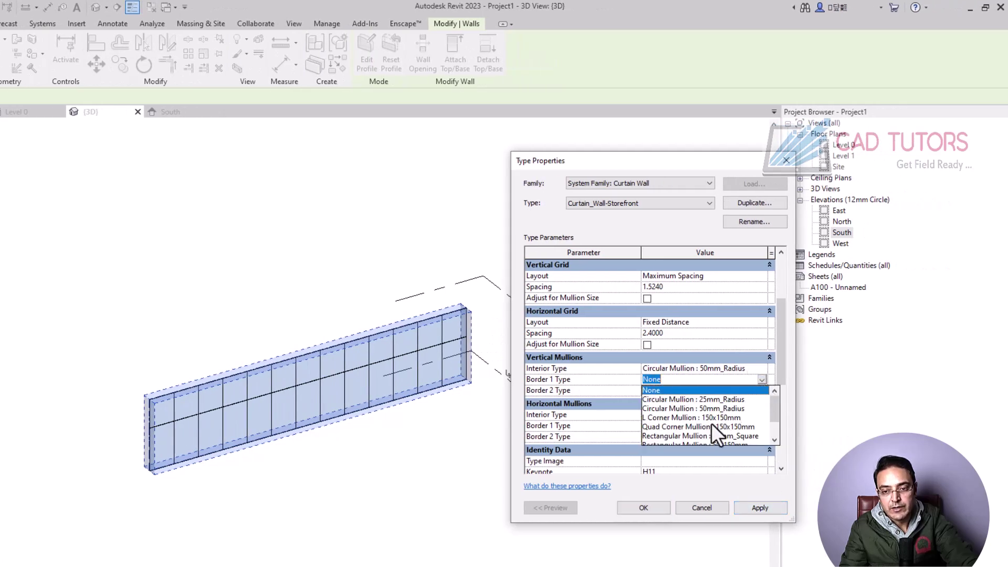
drag(774, 409, 770, 421)
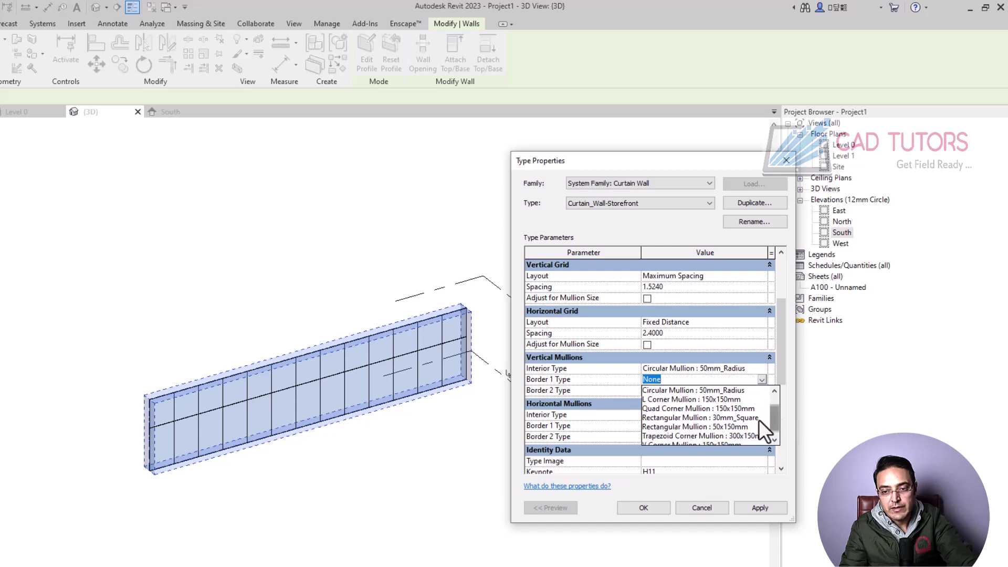
click(724, 427)
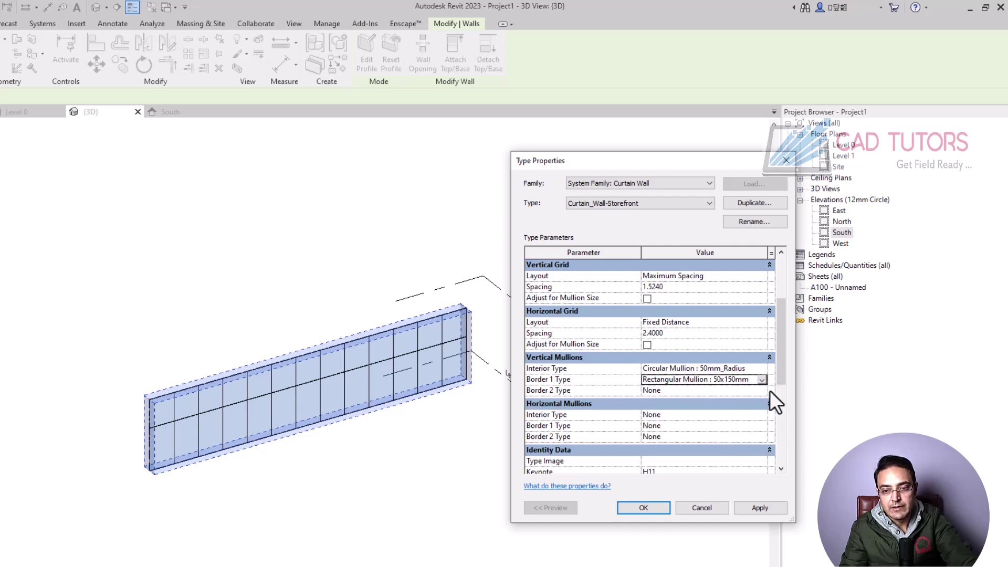
click(762, 392)
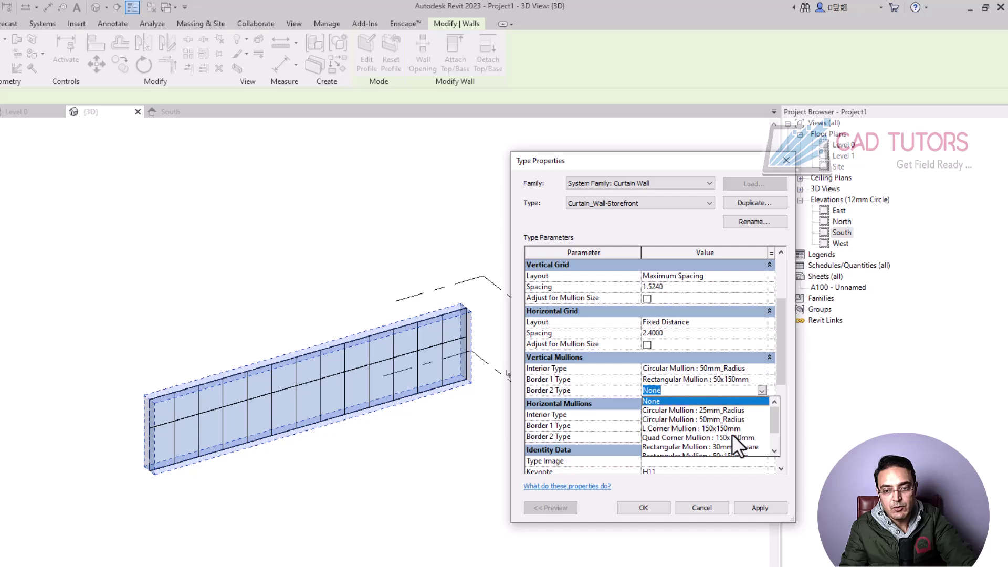
click(774, 453)
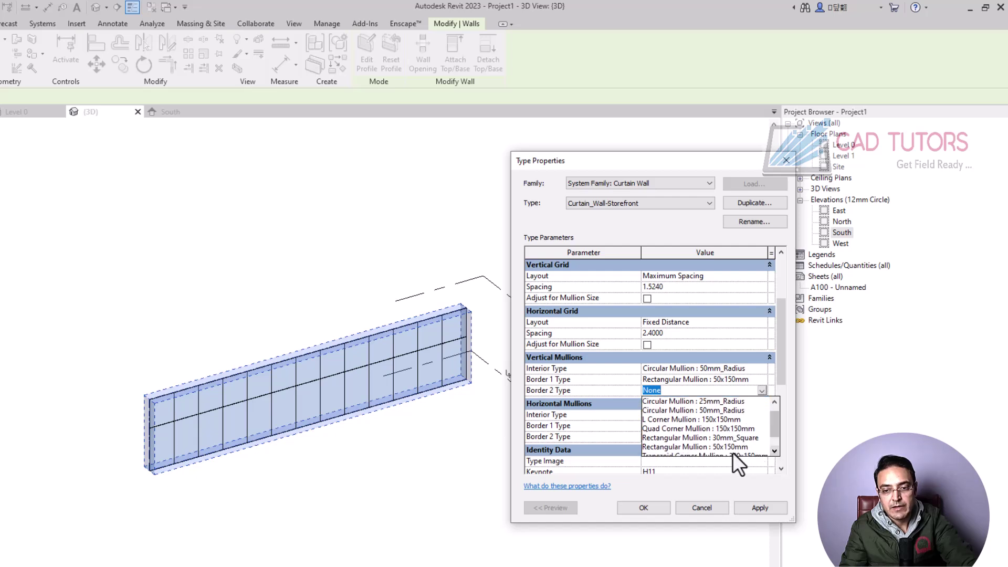
click(717, 447)
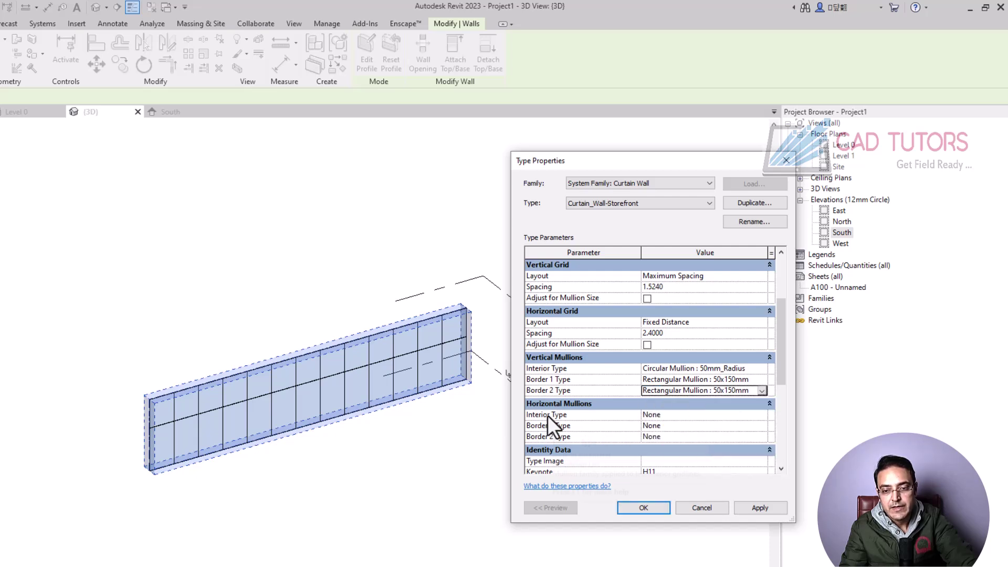
- Set the horizontal mullions' Interior Type to Circular Mullion : 50mm_Radius
click(751, 415)
click(763, 415)
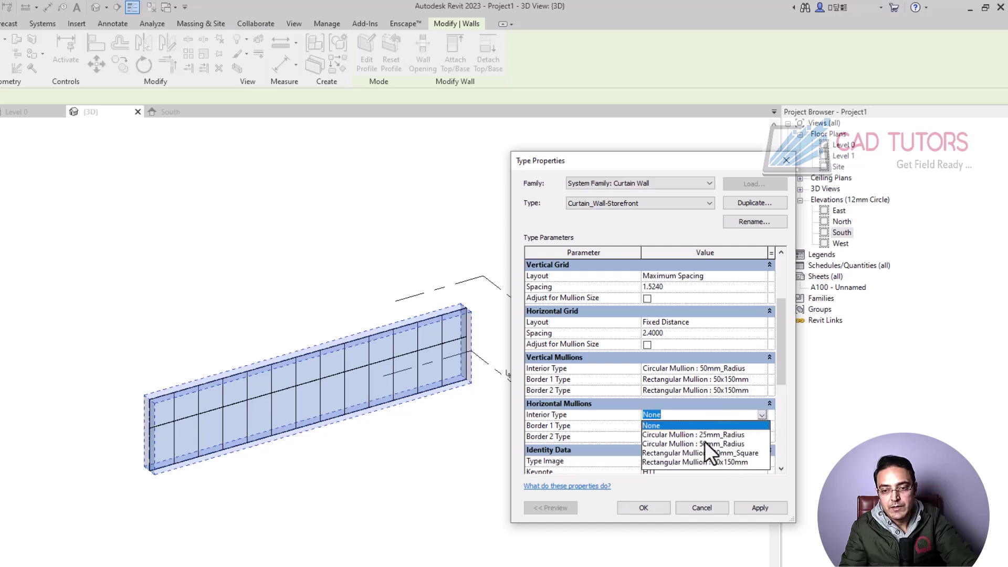
click(705, 444)
- Set horizontal mullion Border 1 and Border 2 to Rectangular Mullion : 50x150mm and apply the mullion settings to the wall
click(762, 426)
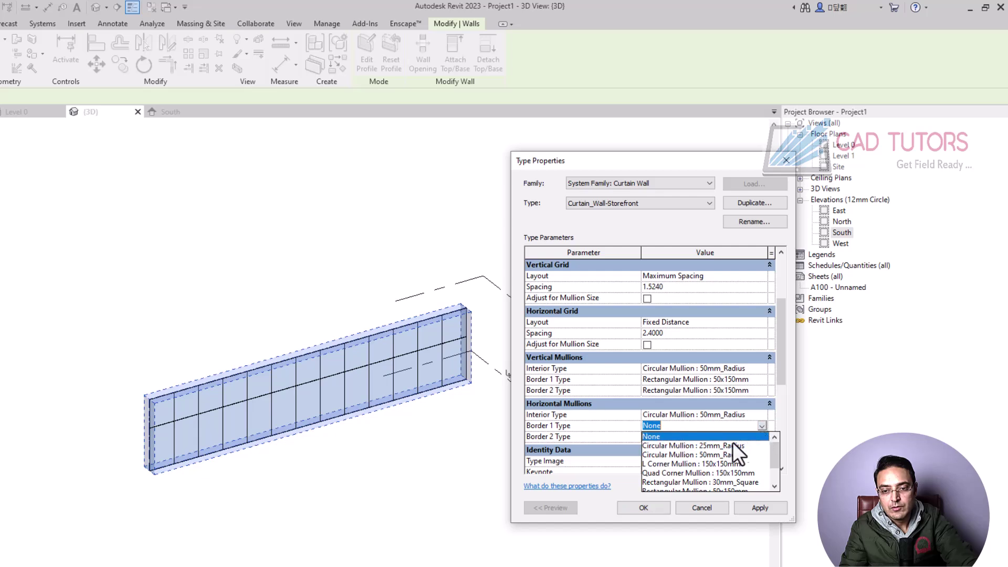
click(775, 487)
click(775, 487)
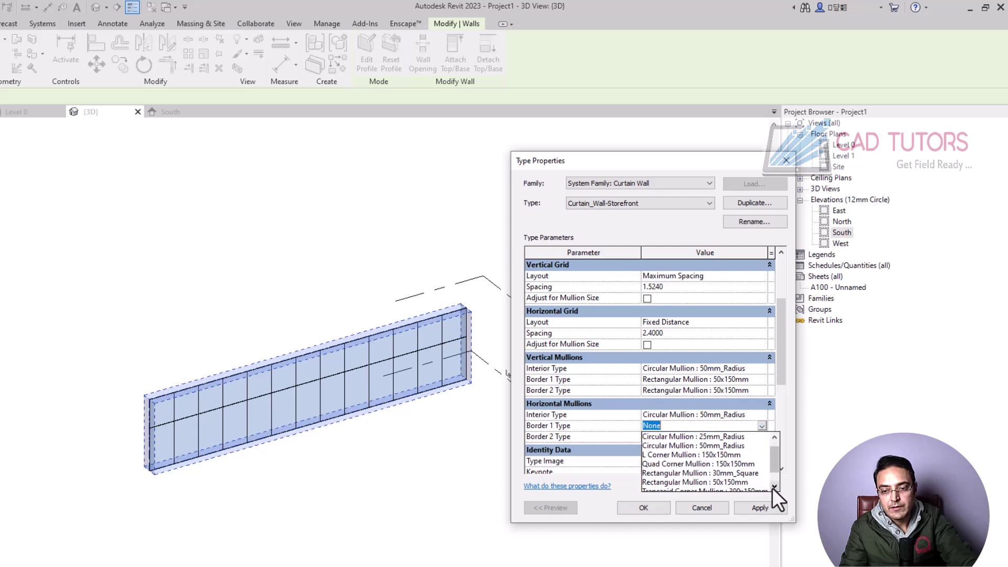
click(710, 480)
click(761, 437)
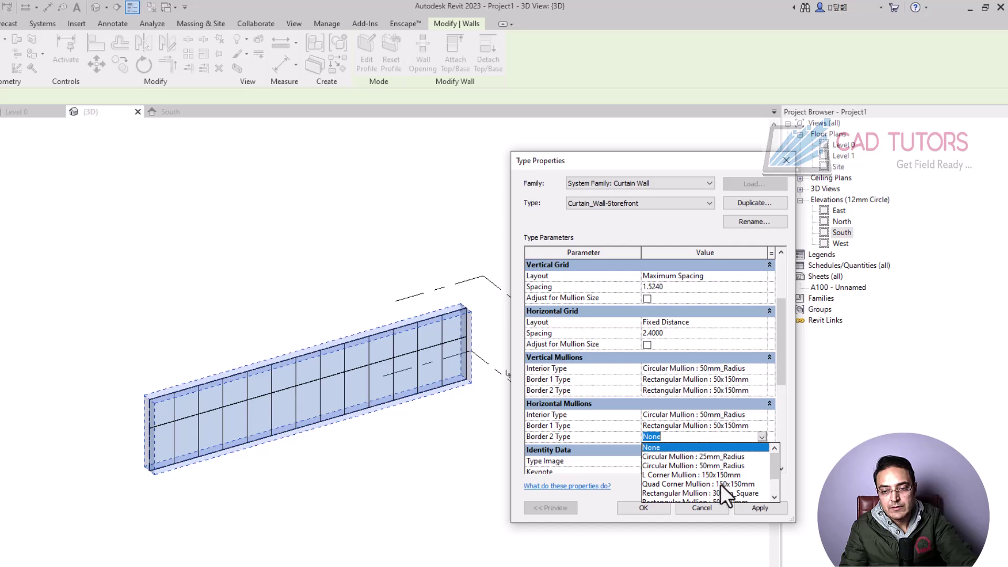
click(774, 496)
click(775, 495)
click(774, 496)
click(690, 476)
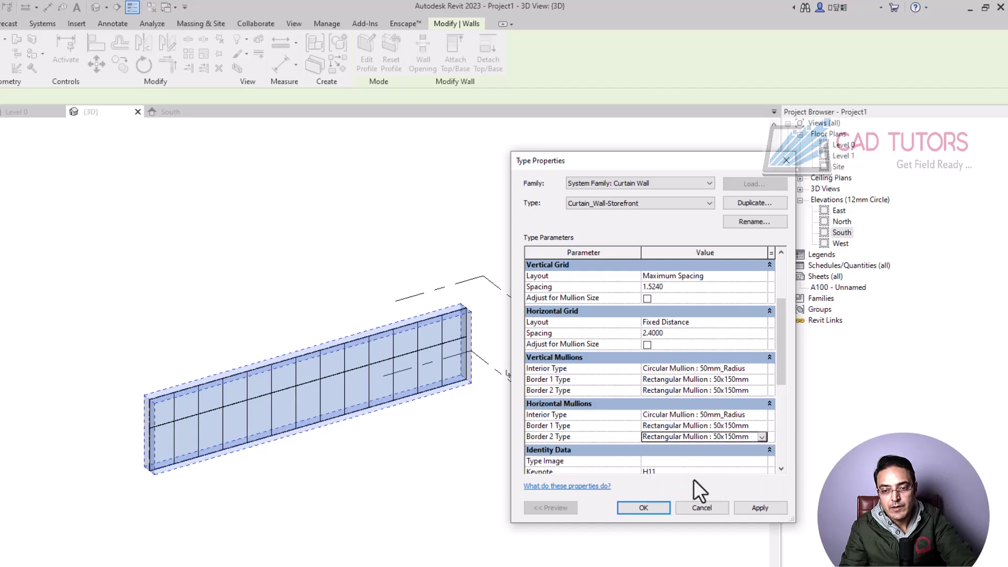
click(760, 507)
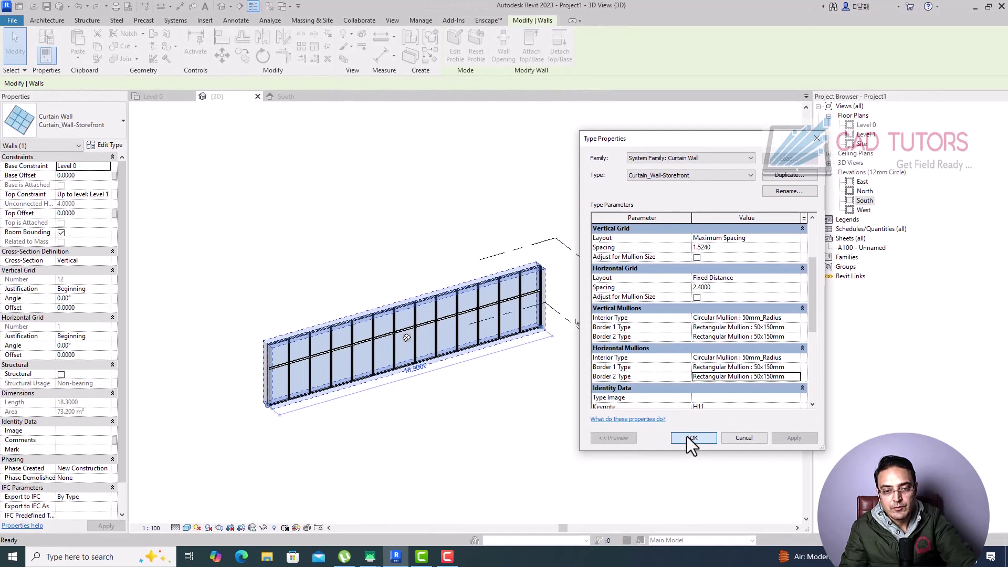
- Accept the storefront type's mullion settings and examine the mullion joints along the curtain wall's top edge
click(693, 438)
click(477, 391)
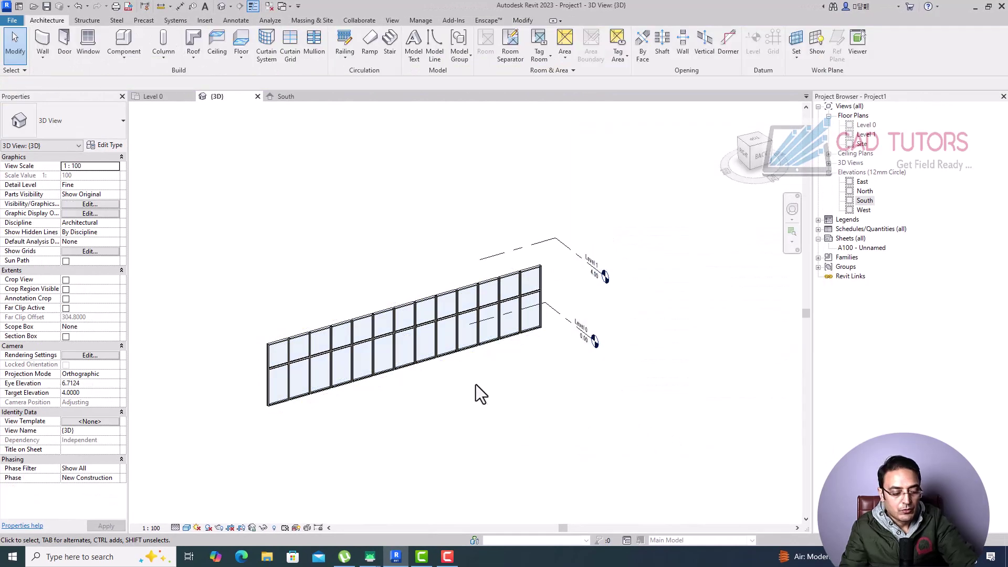
shift+middle_drag(308, 391, 266, 342)
scroll(266, 339, up, 3)
scroll(320, 297, up, 9)
scroll(320, 296, down, 8)
middle_drag(266, 277, 378, 277)
scroll(339, 313, up, 5)
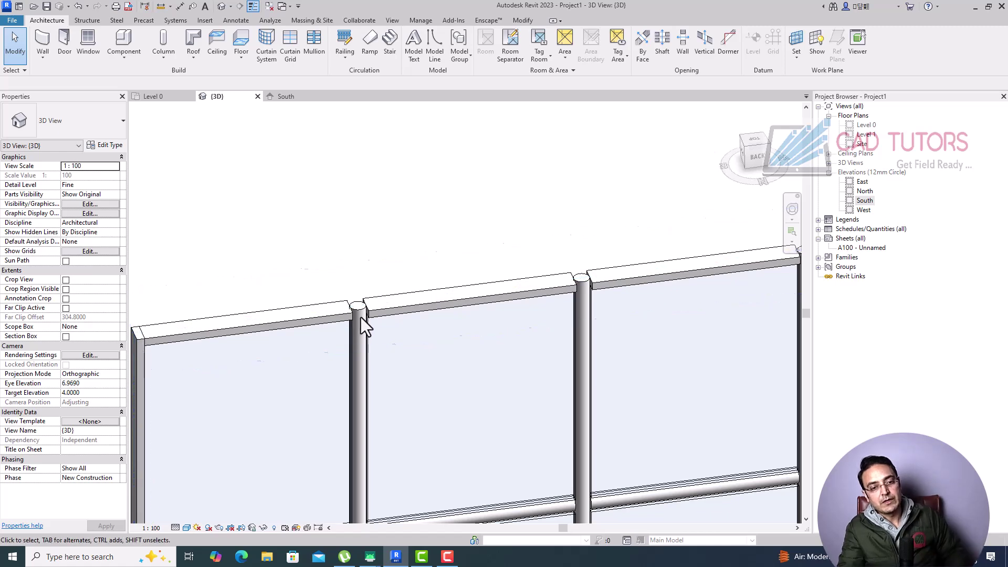
- Make the end panel's top rectangular border mullion continuous over the adjoining circular vertical mullion
click(333, 323)
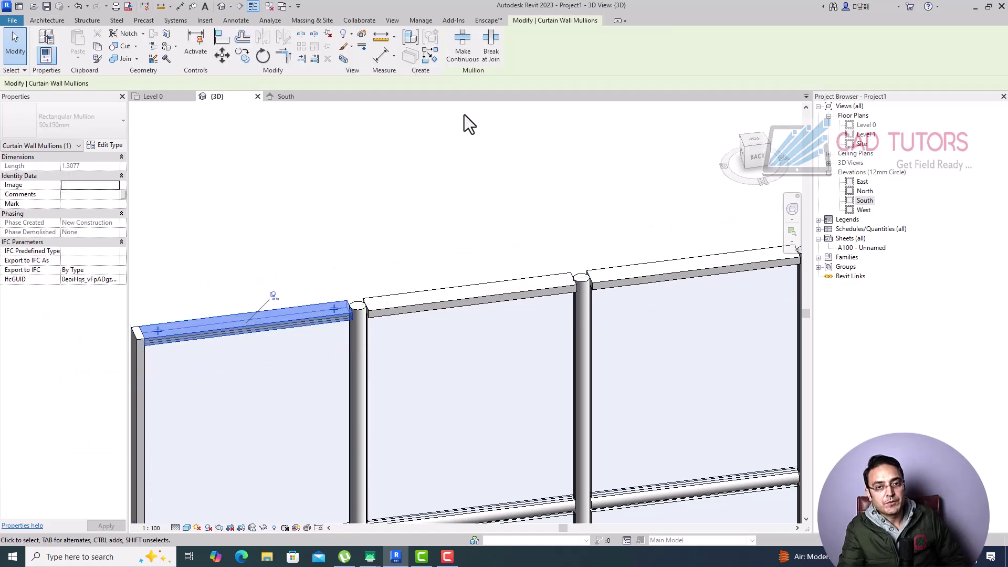
click(462, 52)
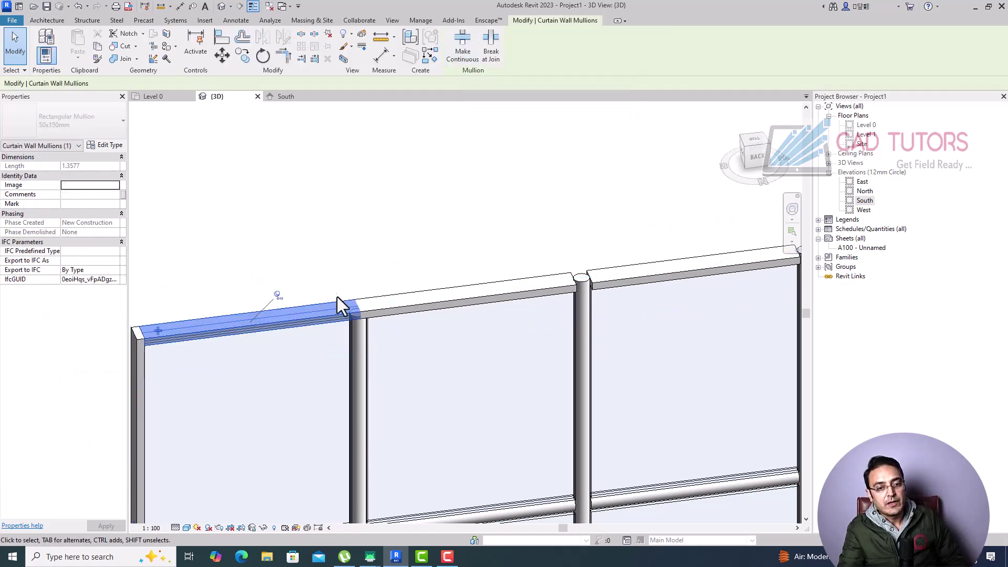
click(367, 239)
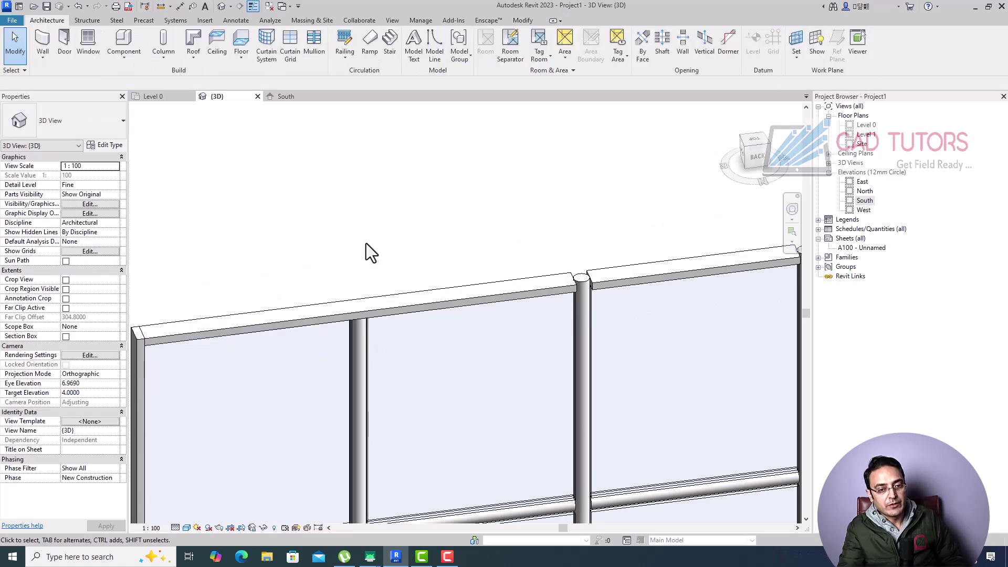
- Add a vertical curtain grid line through all segments, midway across one of the storefront wall's middle bays
scroll(367, 268, down, 6)
middle_drag(473, 347, 478, 351)
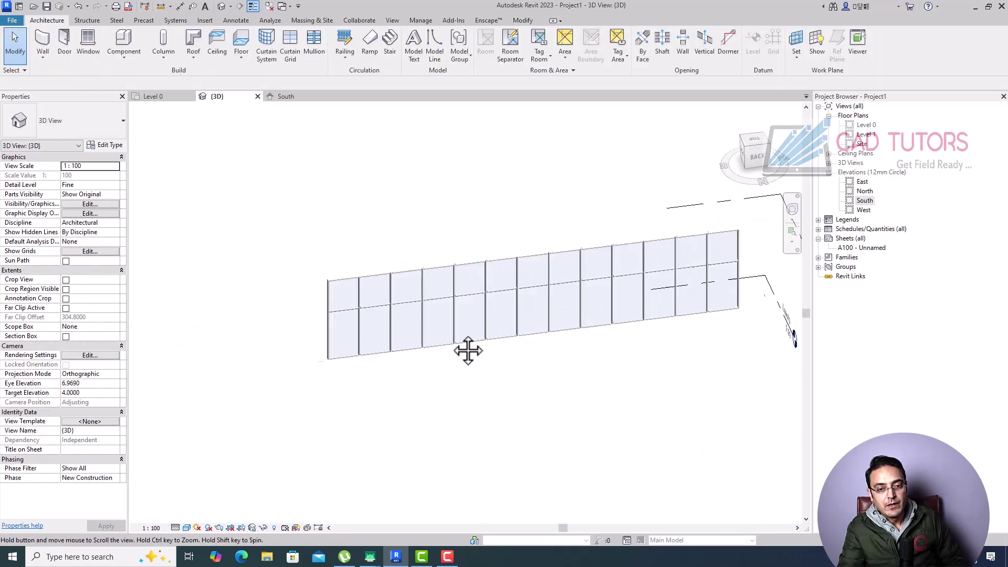
scroll(390, 295, up, 5)
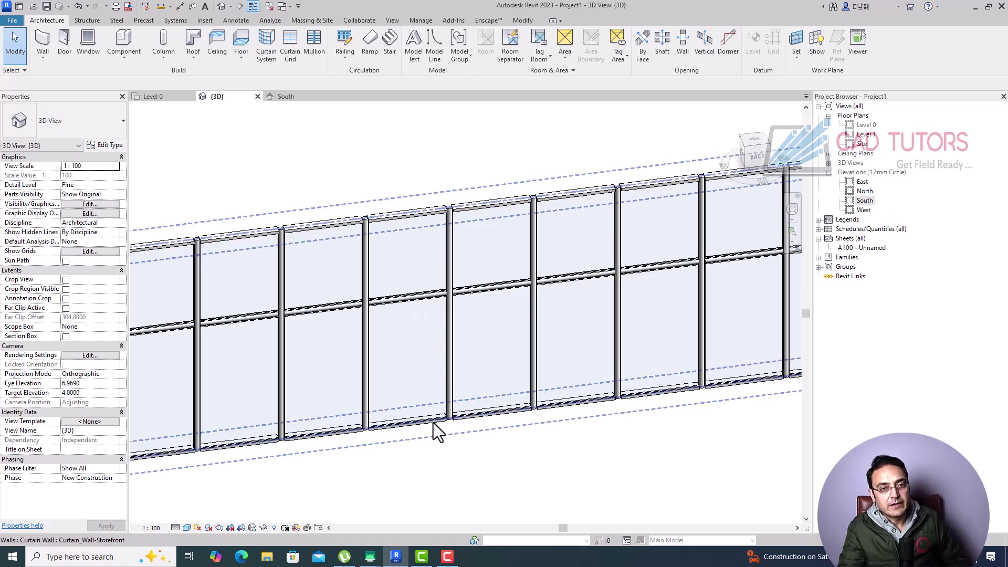
click(290, 44)
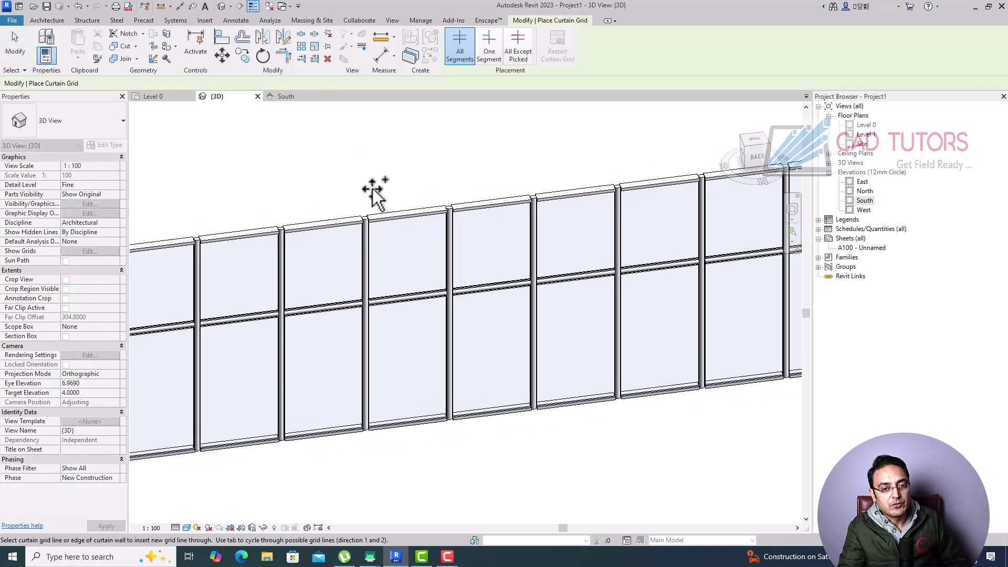
click(405, 212)
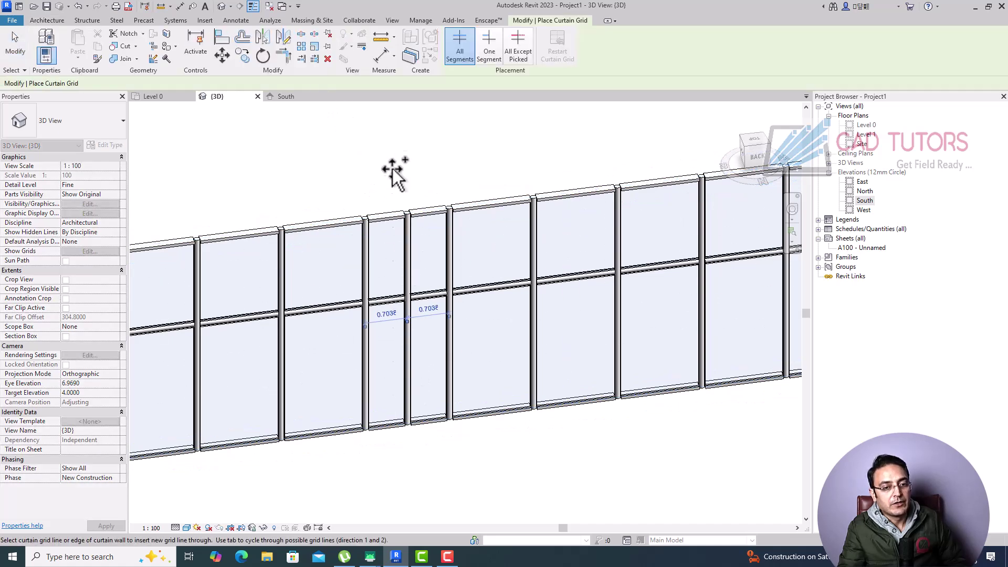
key(Escape)
key(Escape)
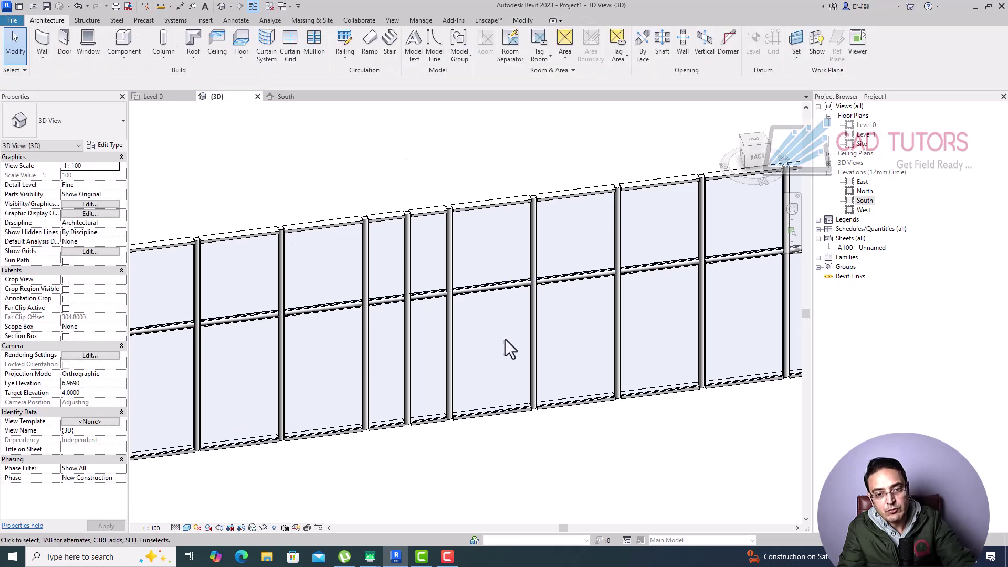
- Unpin and delete the upper segment of the circular vertical mullion one full bay beyond the subdivided bay
click(535, 250)
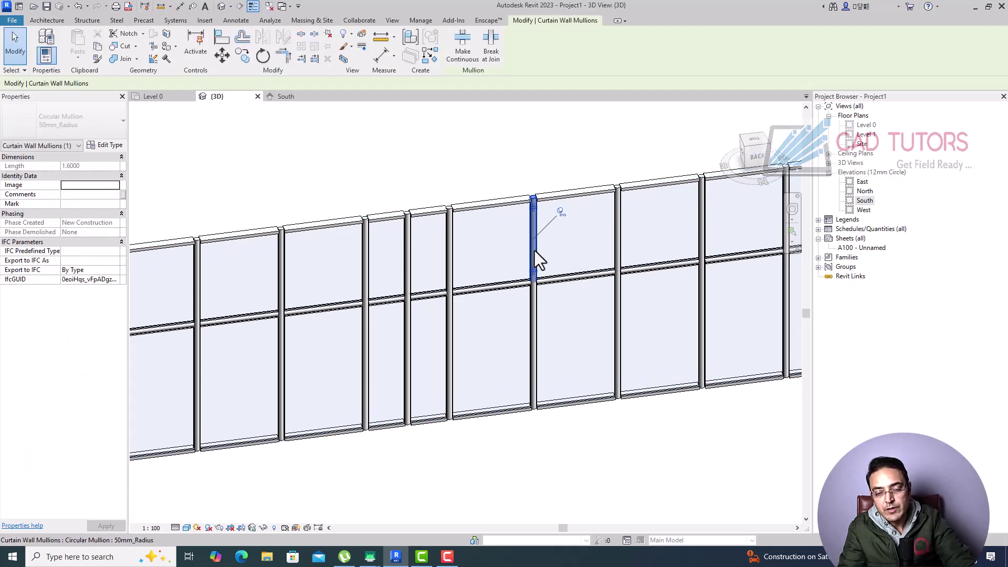
click(561, 212)
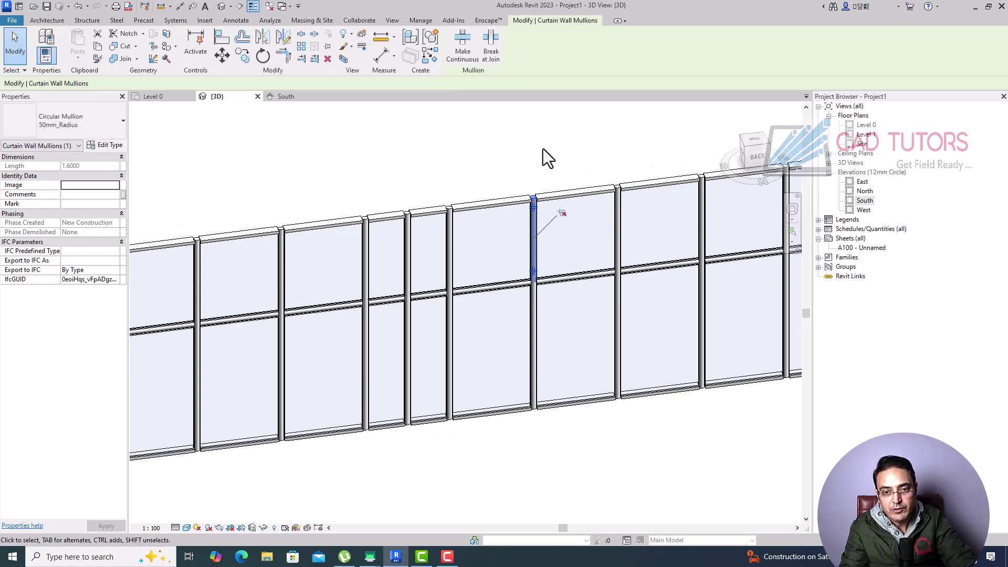
key(Delete)
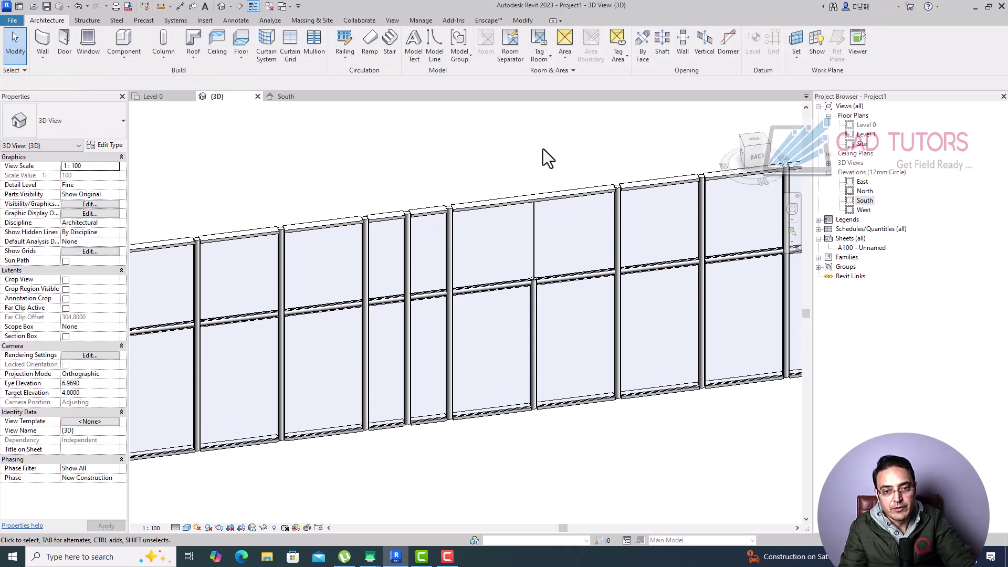
- Remove the upper segment of the vertical grid line where the mullion was deleted, merging the two upper panels
click(535, 252)
click(477, 47)
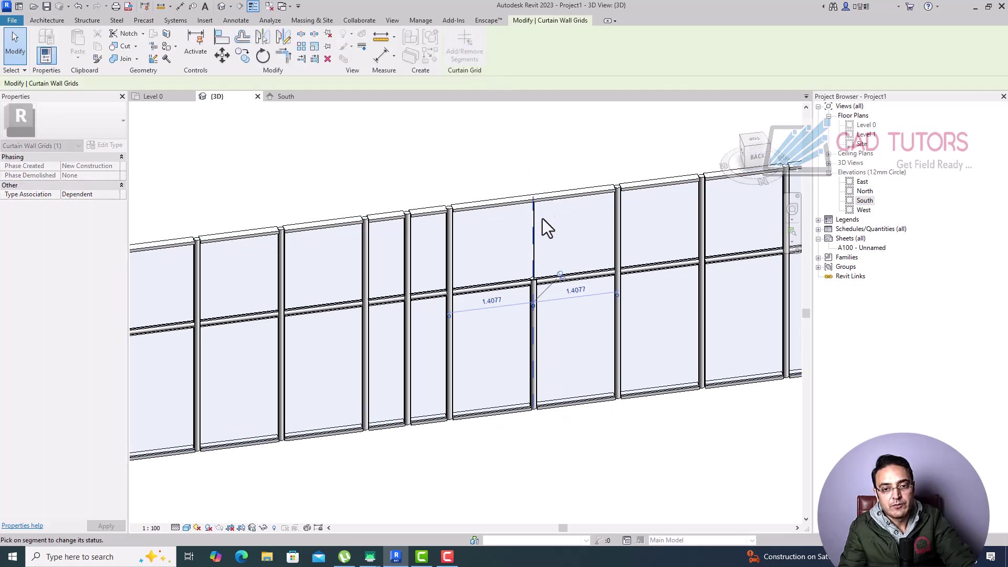
click(535, 232)
key(Escape)
key(Escape)
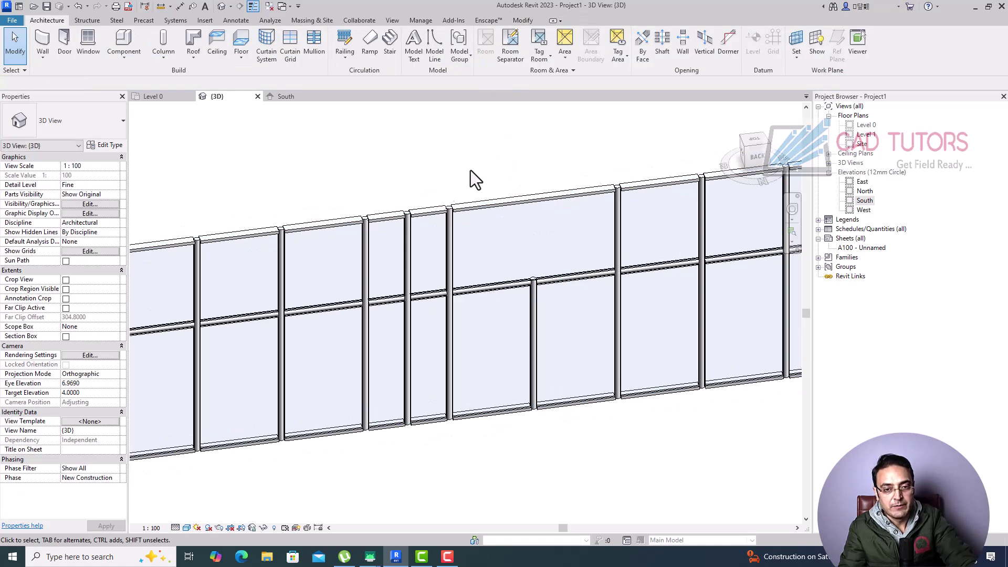
scroll(473, 169, down, 3)
middle_drag(585, 375, 554, 405)
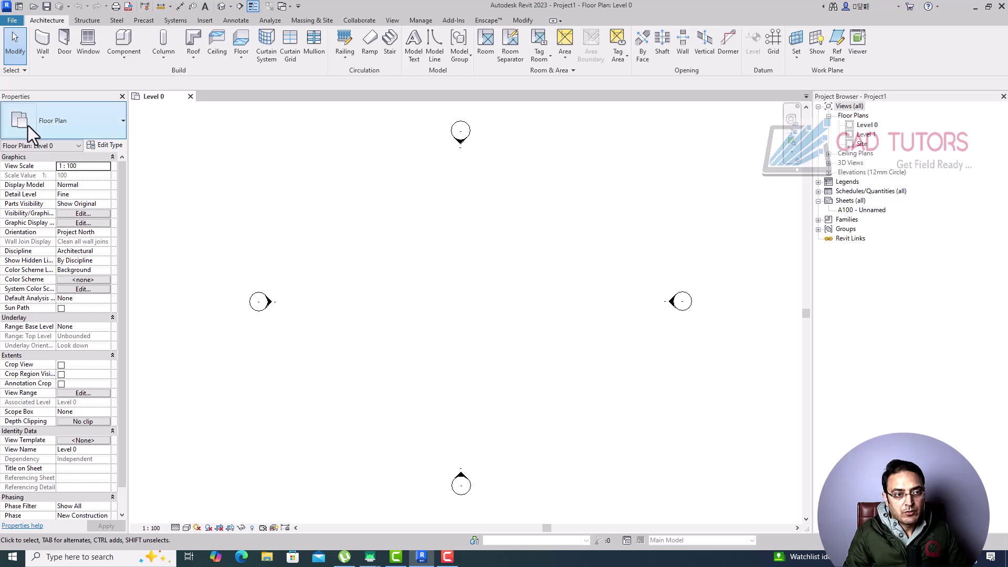
- Start an architectural wall in the new project with type Basic Wall : Wall-Ret_300Con and its height up to Level 1
click(43, 62)
click(50, 78)
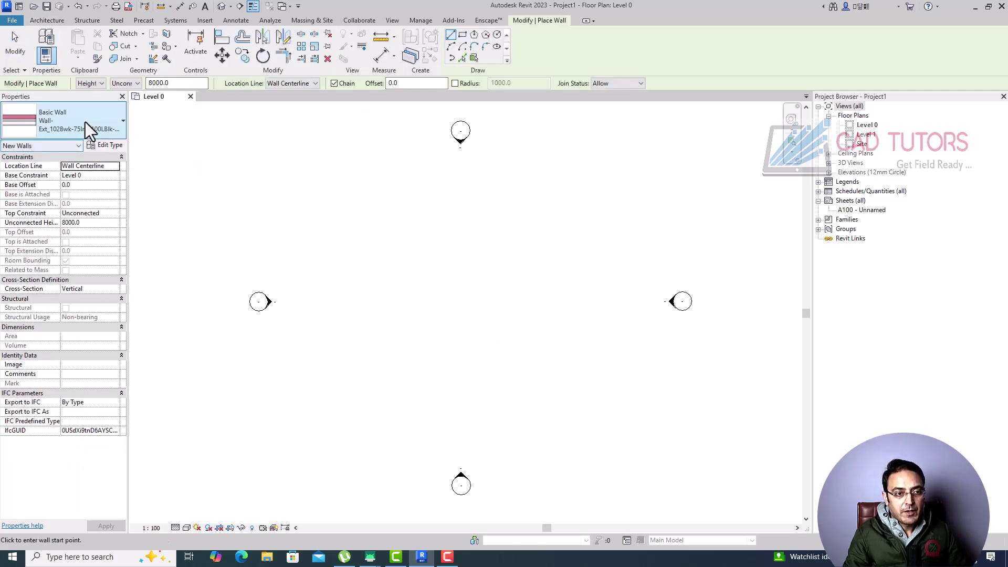
click(85, 122)
click(55, 382)
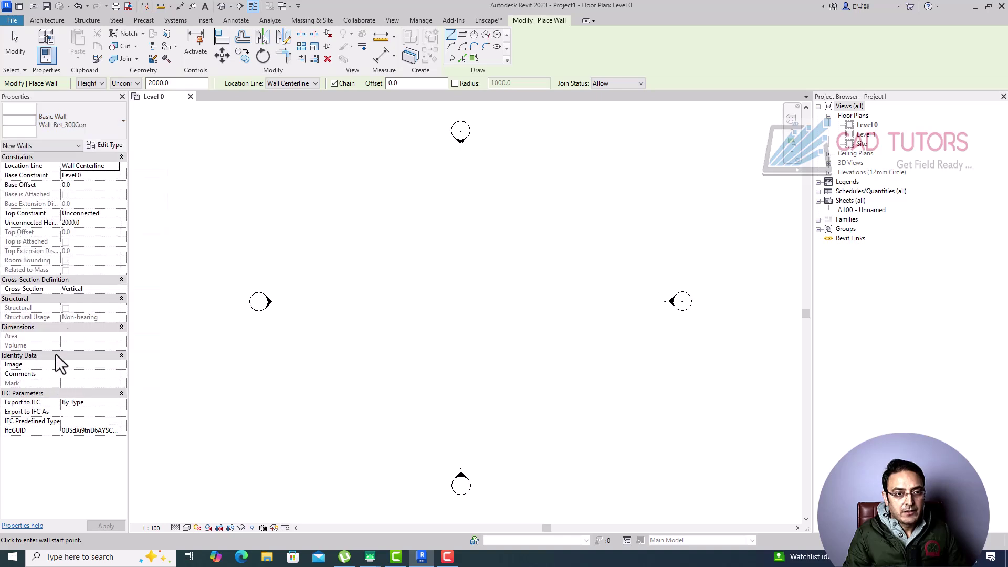
click(137, 83)
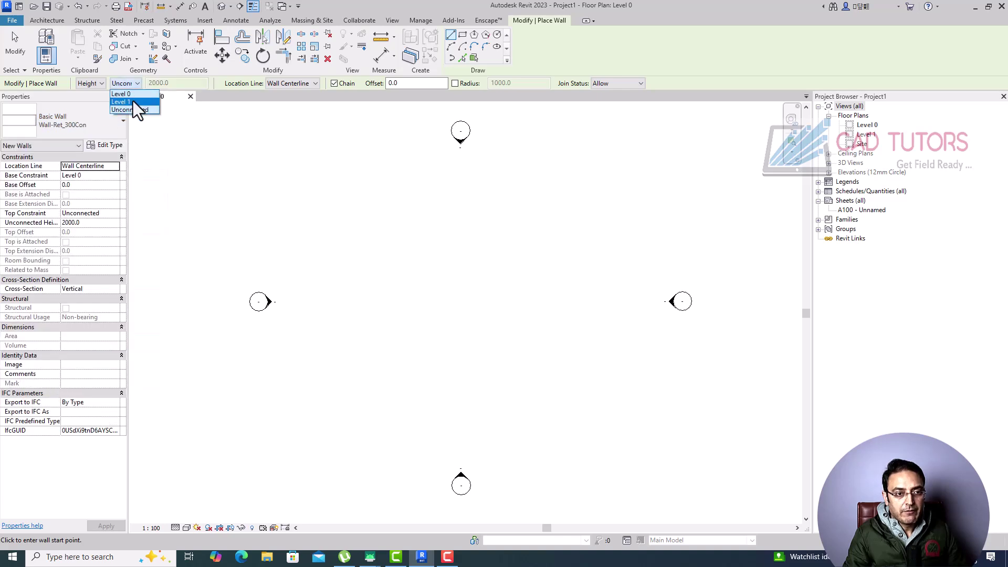
click(131, 102)
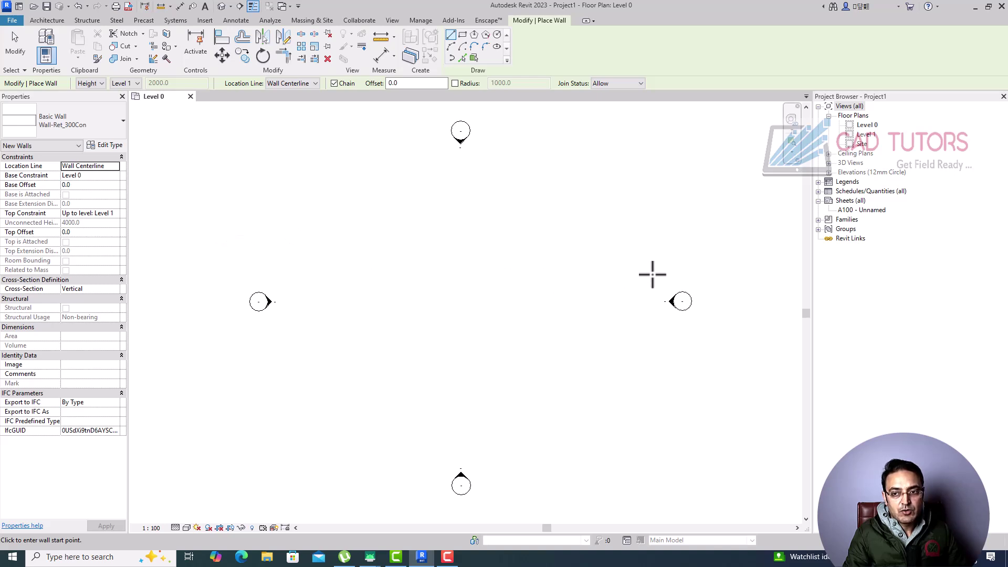
- Open the South elevation view with both levels in sight
click(829, 173)
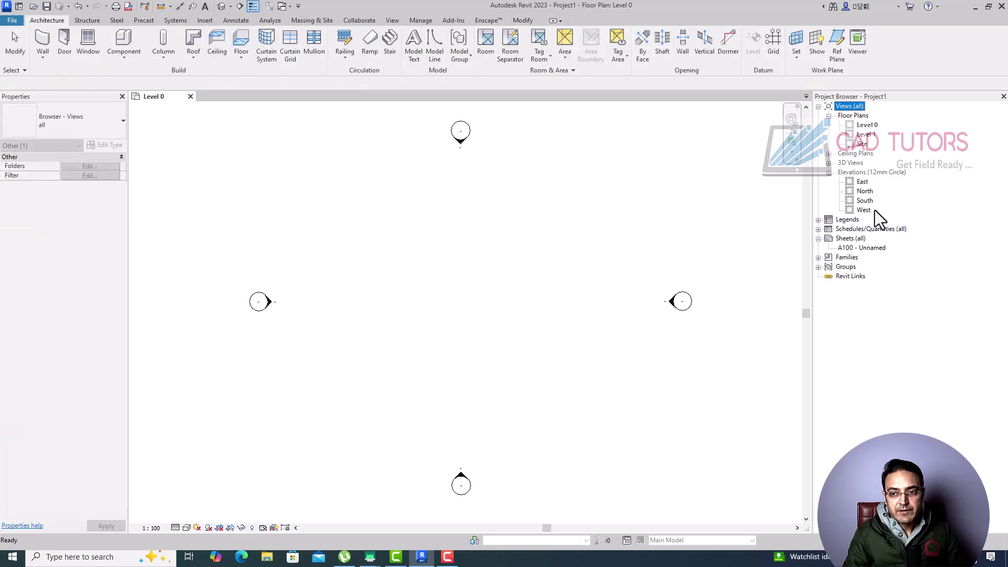
double_click(864, 202)
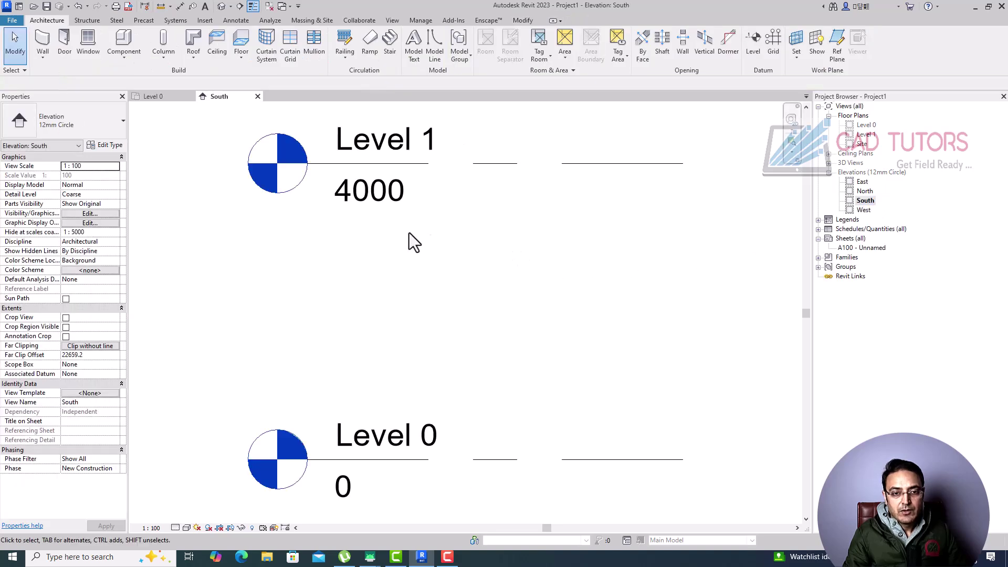
scroll(395, 231, down, 3)
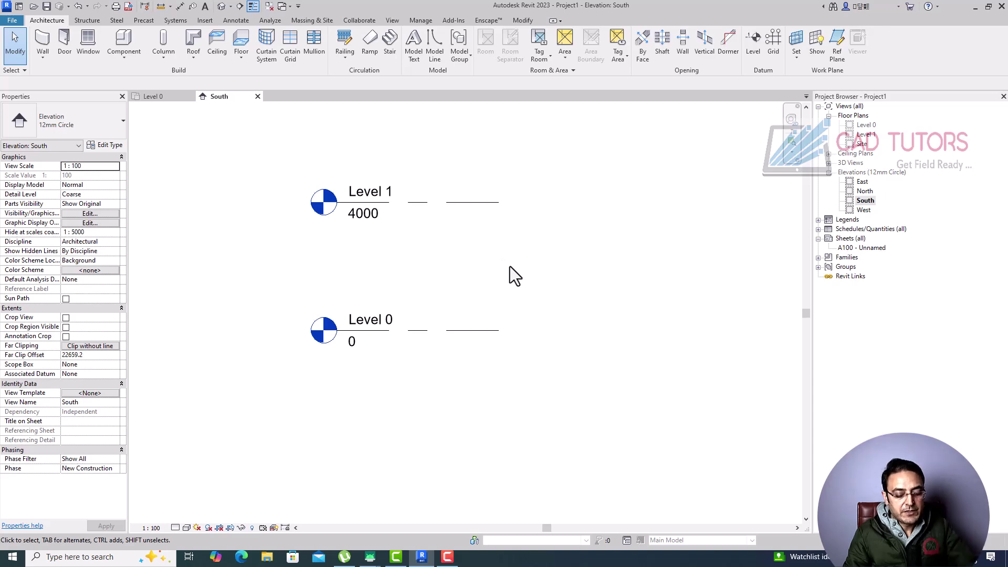
- Set the project's length units to meters with 2 decimal places
key(u)
key(n)
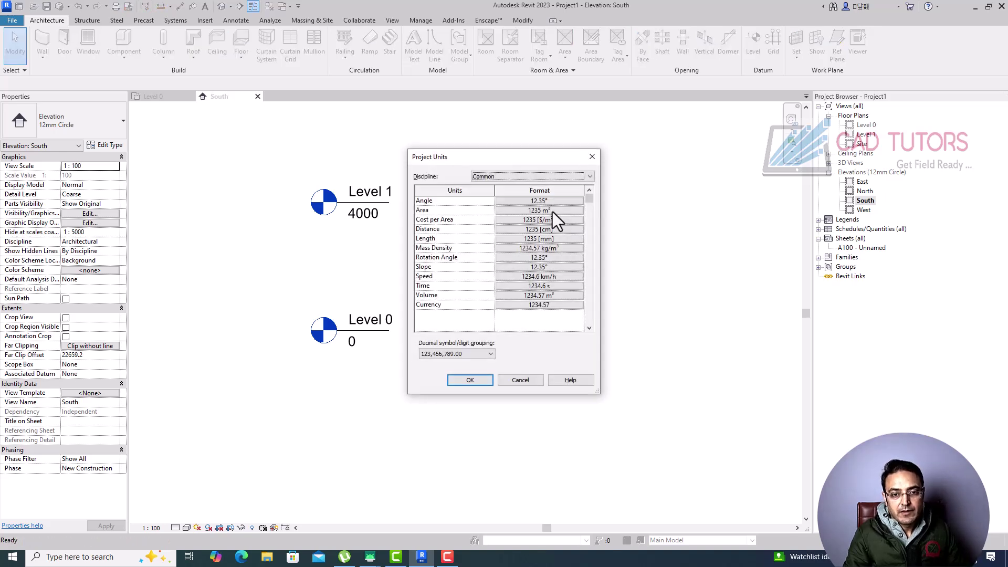
click(537, 238)
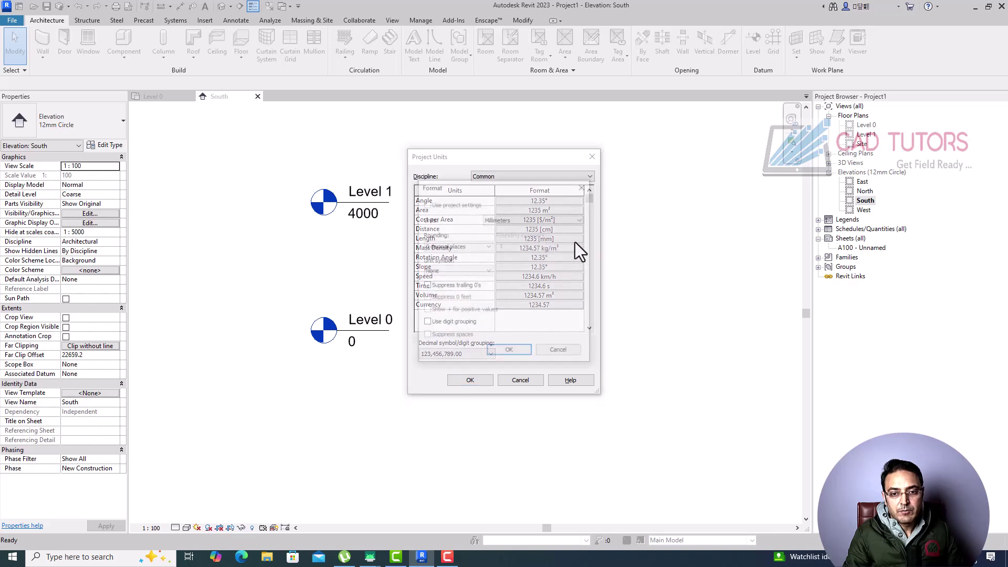
click(572, 220)
click(509, 256)
click(478, 246)
click(464, 290)
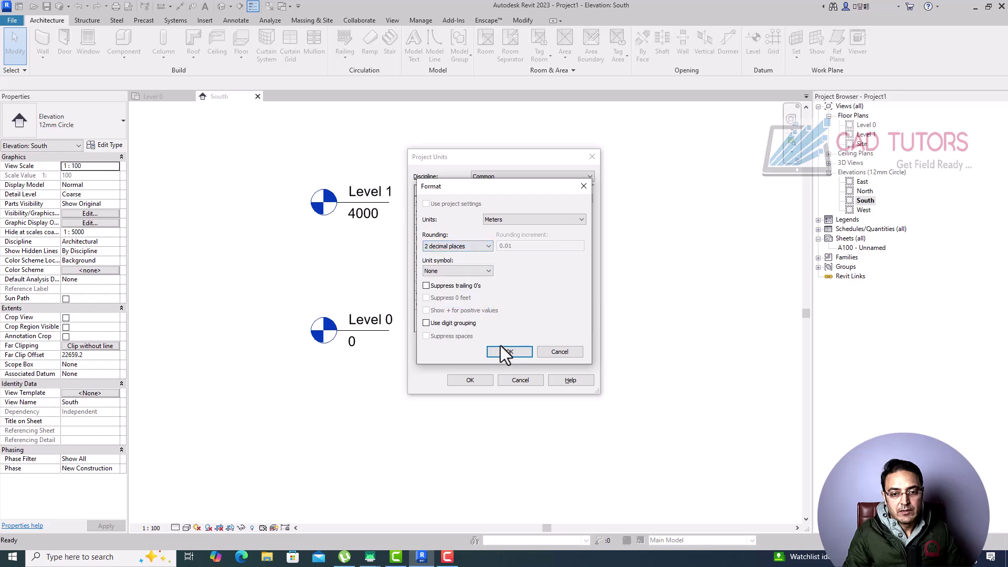
click(508, 352)
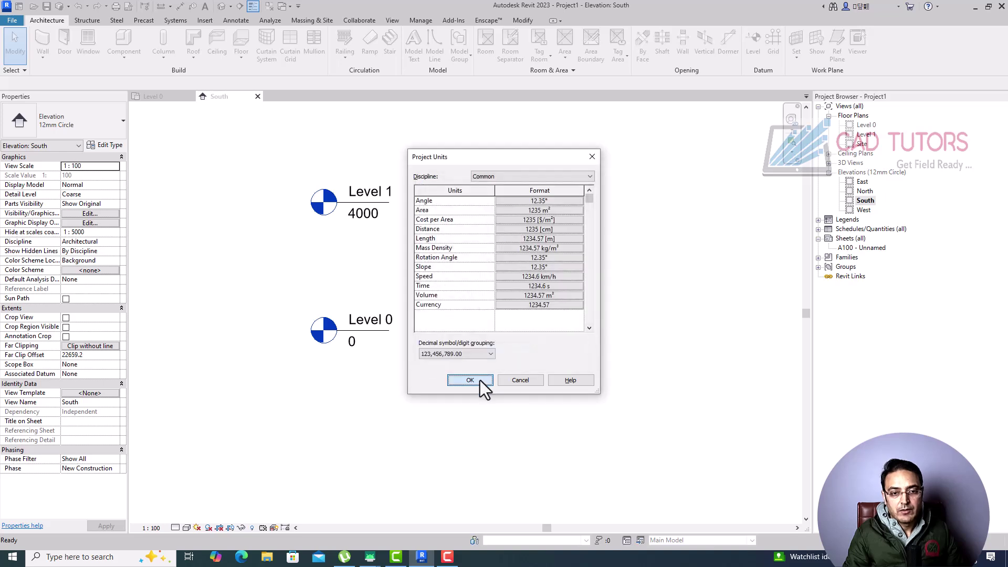
click(480, 380)
- Set the elevation of Level 1 to 20 m
click(448, 206)
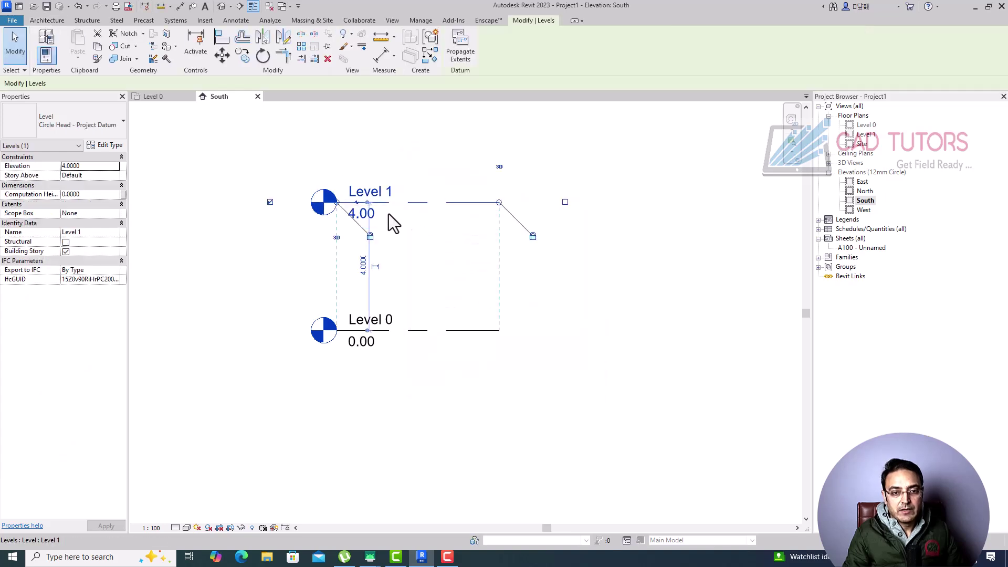
click(357, 214)
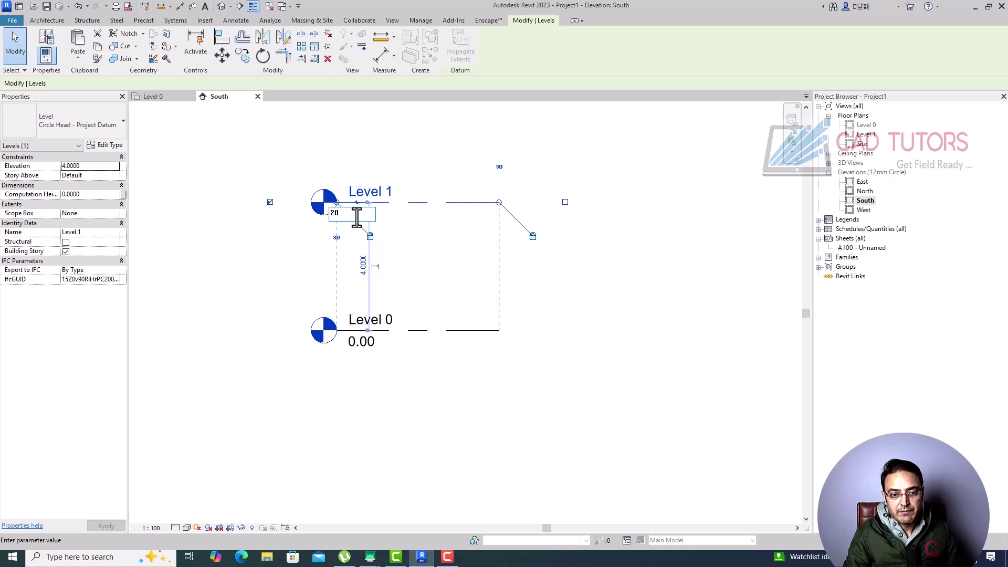
key(Return)
scroll(354, 253, down, 3)
scroll(369, 245, down, 3)
click(433, 226)
scroll(402, 190, up, 2)
- Draw a rectangle of Wall-Ret_300Con architectural walls, about 17 m by 12 m, between the elevation markers on the Level 0 floor plan
double_click(867, 125)
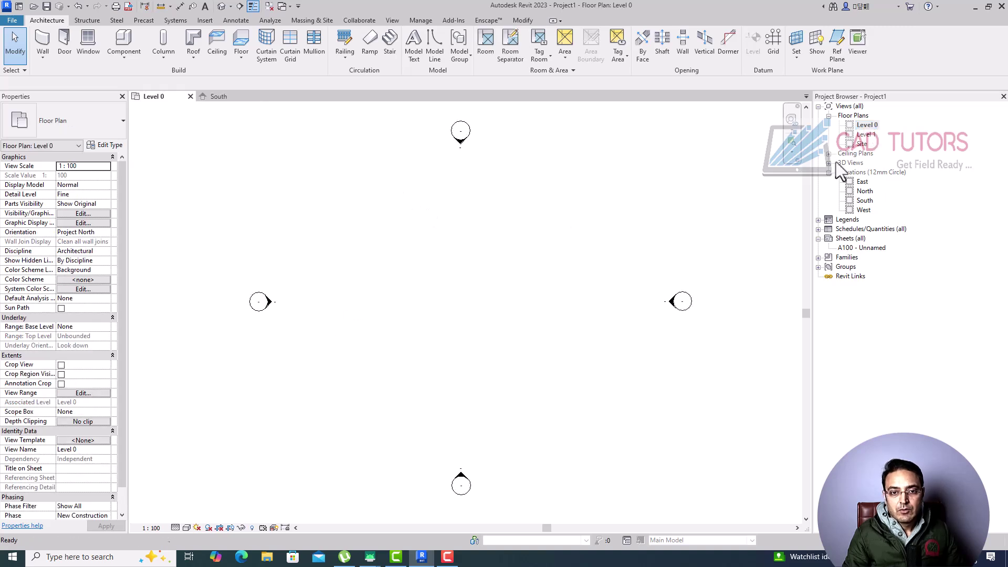
click(43, 61)
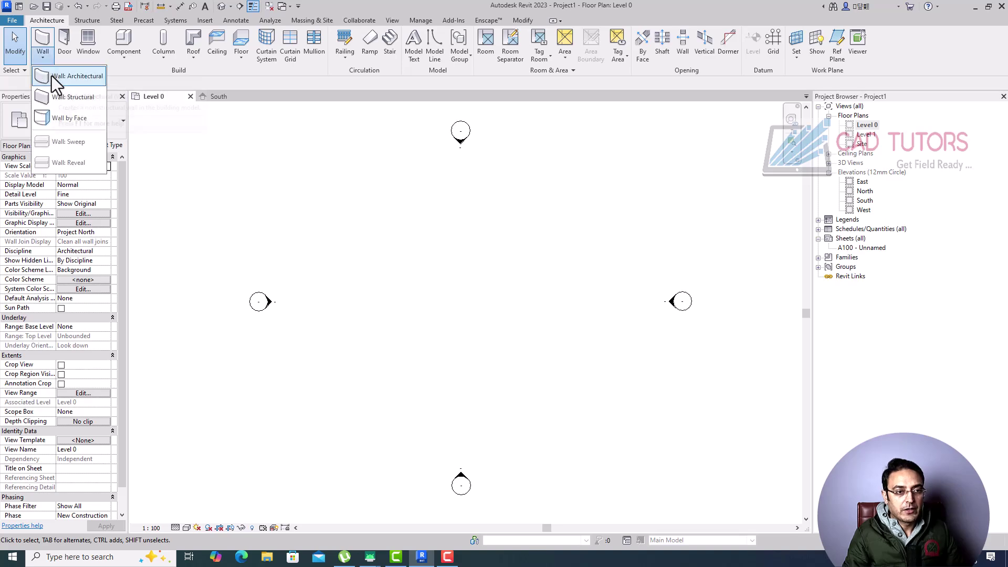
click(52, 75)
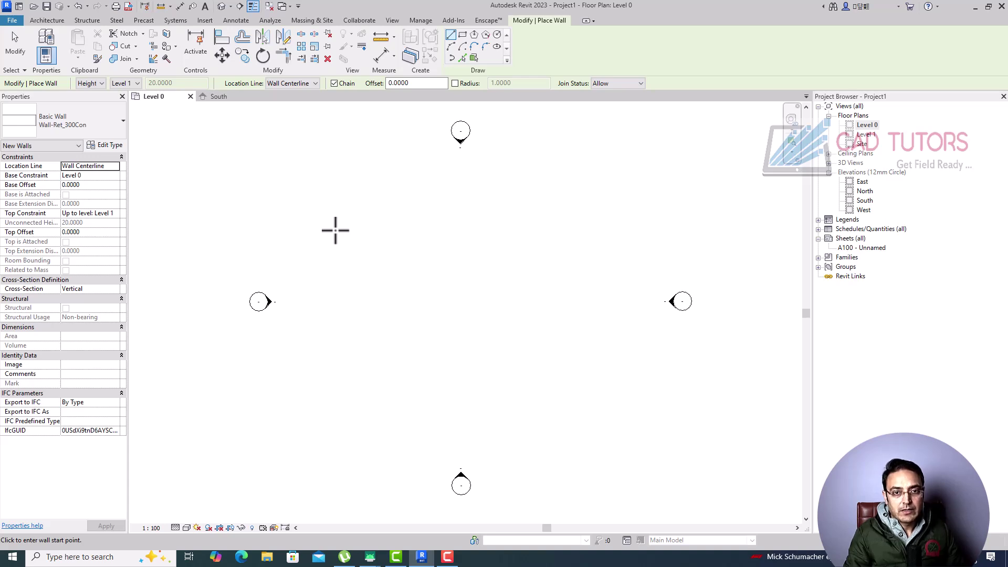
click(462, 35)
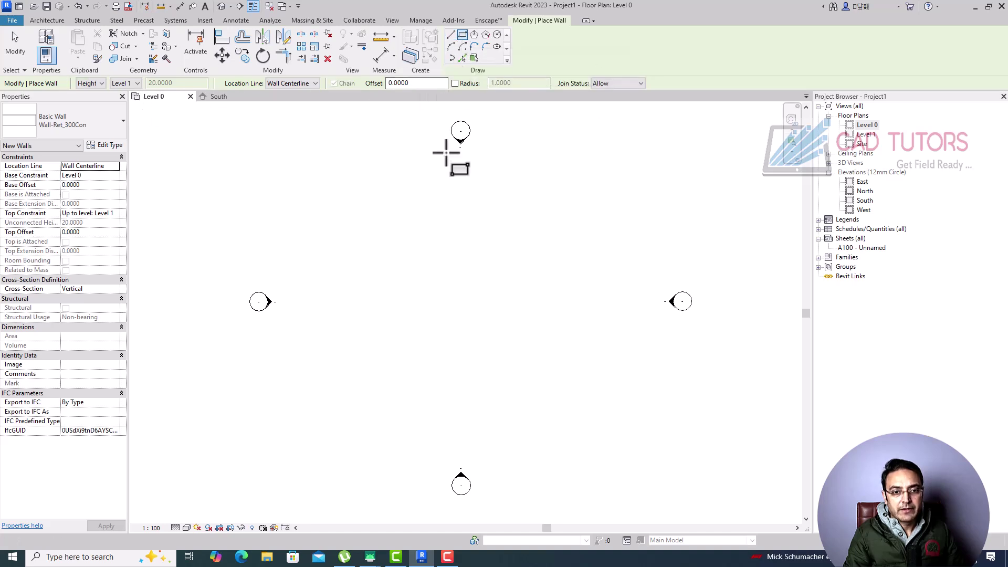
click(329, 176)
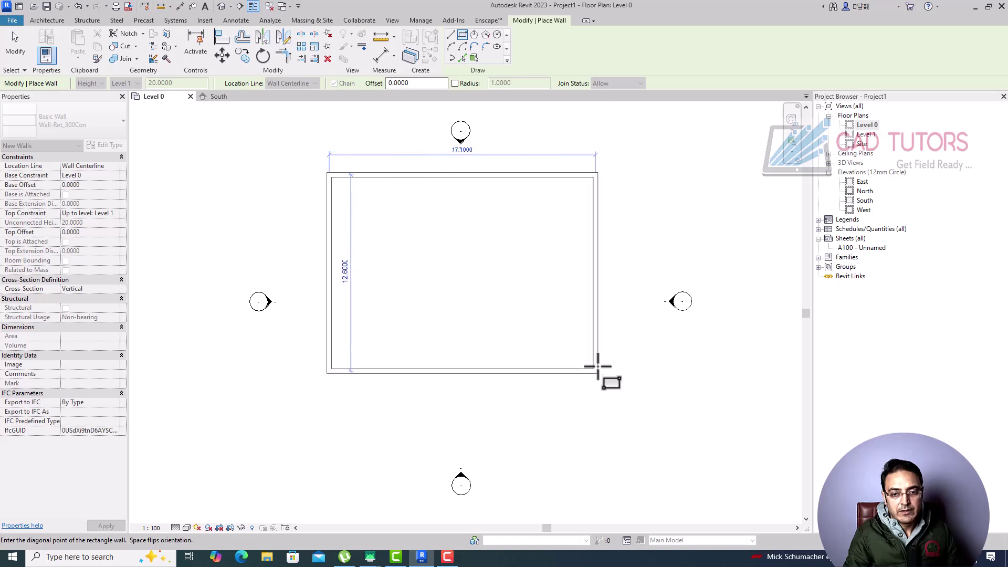
click(588, 359)
key(Escape)
key(Escape)
scroll(431, 436, down, 3)
scroll(424, 451, up, 2)
scroll(424, 450, up, 1)
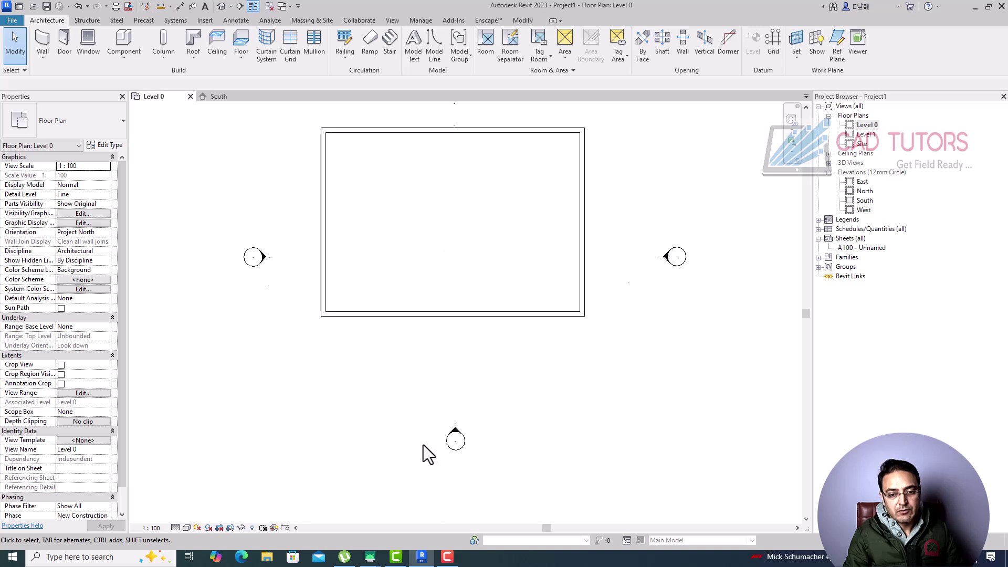
- Move the south elevation marker farther away from the building's south wall on the Level 0 plan
drag(418, 418, 509, 475)
key(Down)
key(Down)
key(Down)
key(Down)
key(Down)
key(Down)
key(Down)
key(Down)
key(Down)
key(Down)
key(Down)
key(Down)
scroll(549, 434, down, 3)
scroll(563, 381, up, 1)
scroll(563, 382, up, 1)
- Delete the south wall of the rectangular wall layout
click(565, 358)
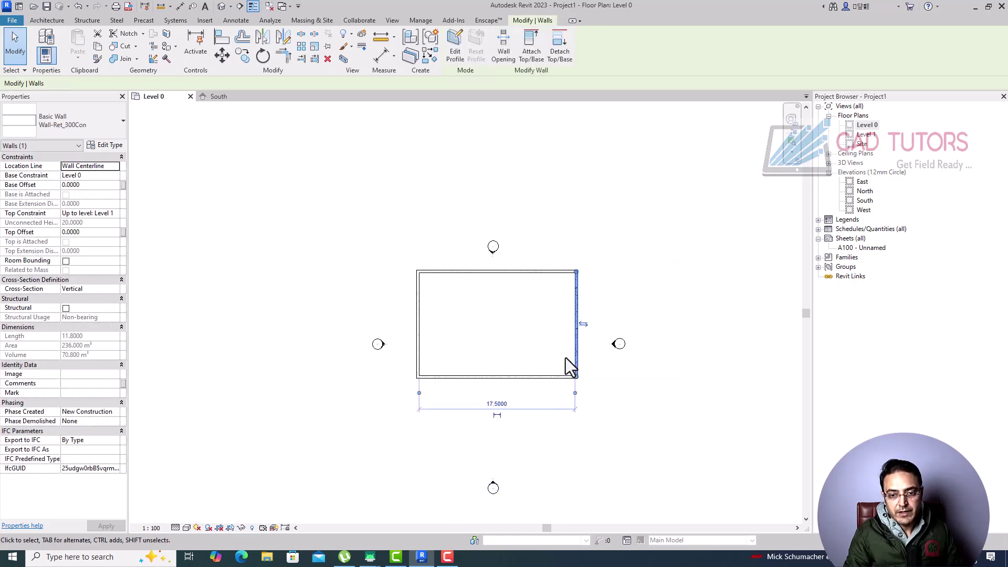
key(Escape)
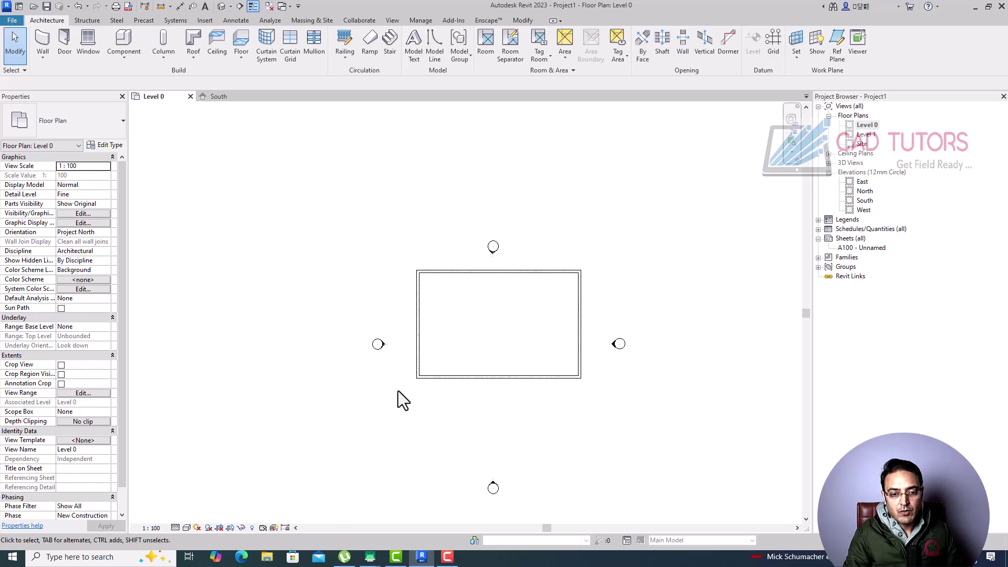
click(514, 381)
key(Delete)
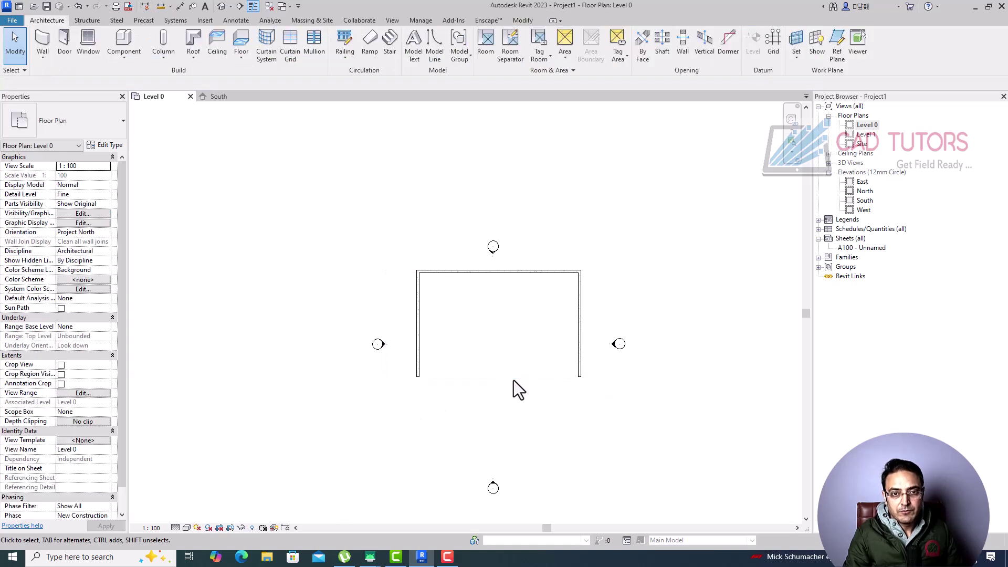
- Draw a Wall-Ret_300Con semicircular arc wall, about 9.1 m radius, bulging south between the open ends of the side walls
click(42, 59)
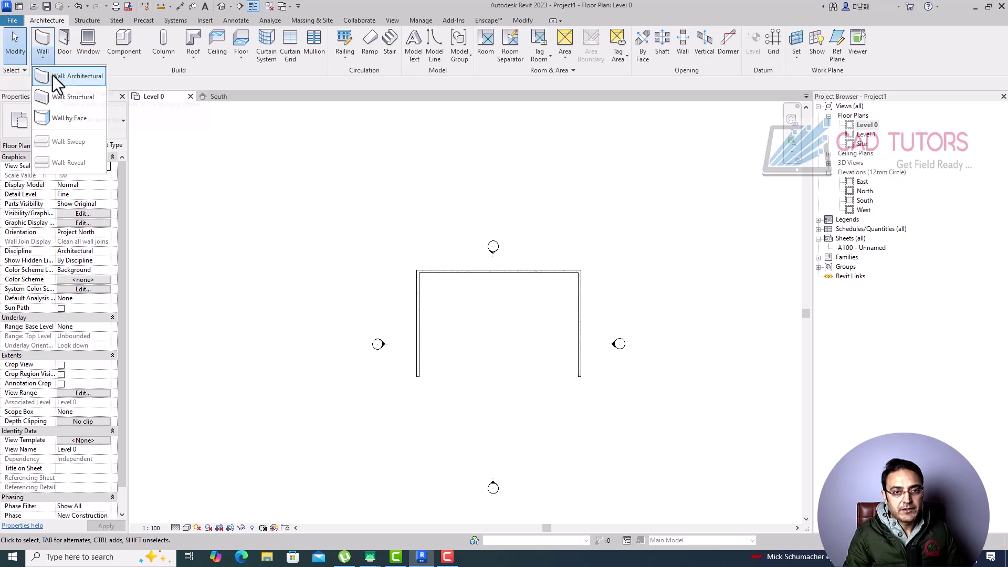
click(53, 75)
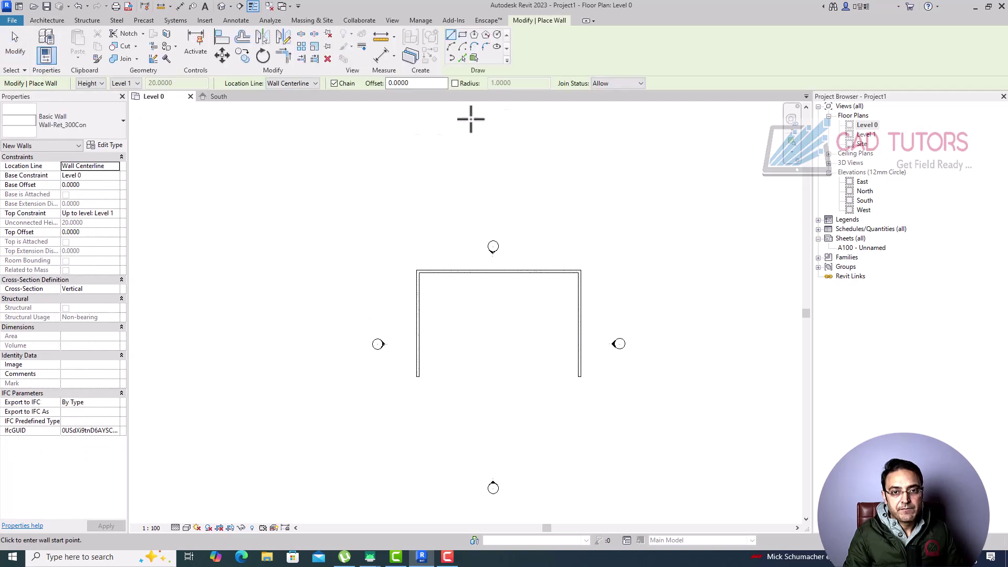
click(450, 48)
scroll(420, 389, up, 5)
click(432, 338)
scroll(436, 339, down, 4)
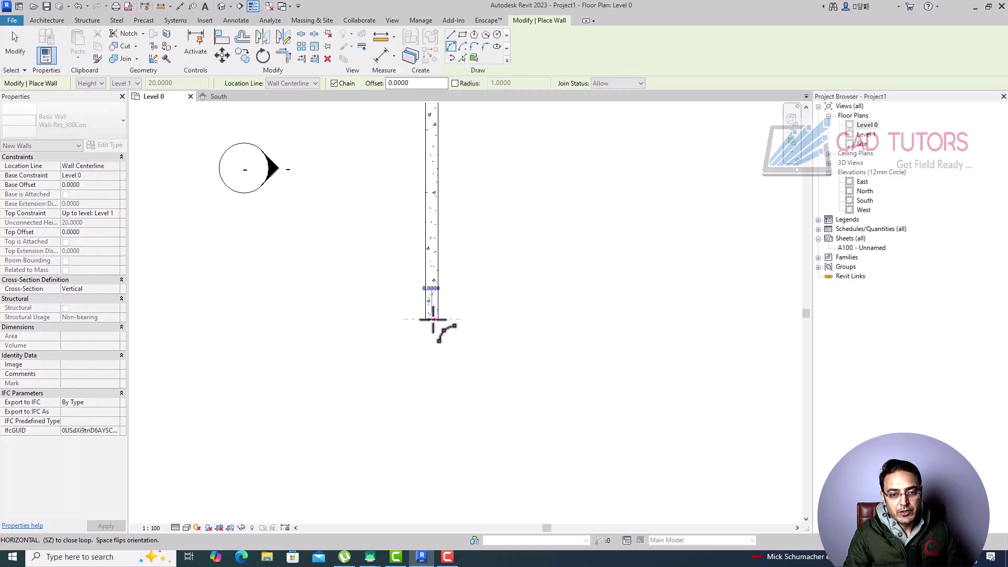
scroll(574, 333, up, 5)
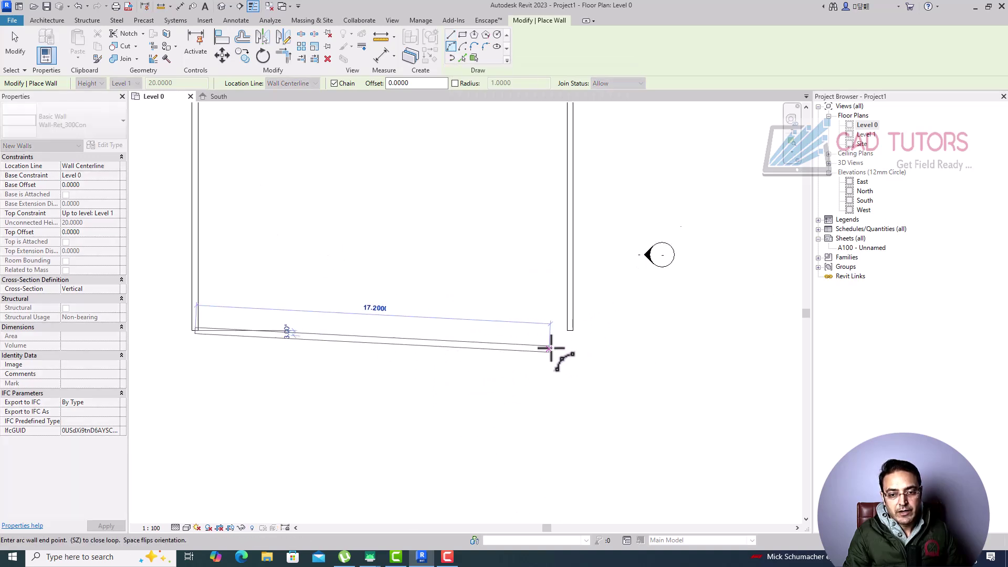
click(577, 326)
scroll(578, 332, down, 5)
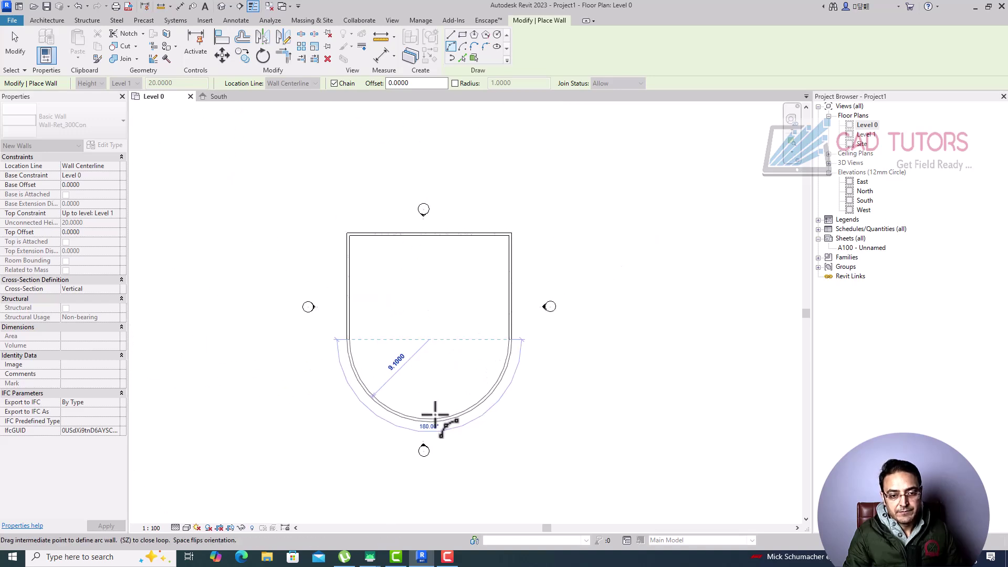
click(436, 416)
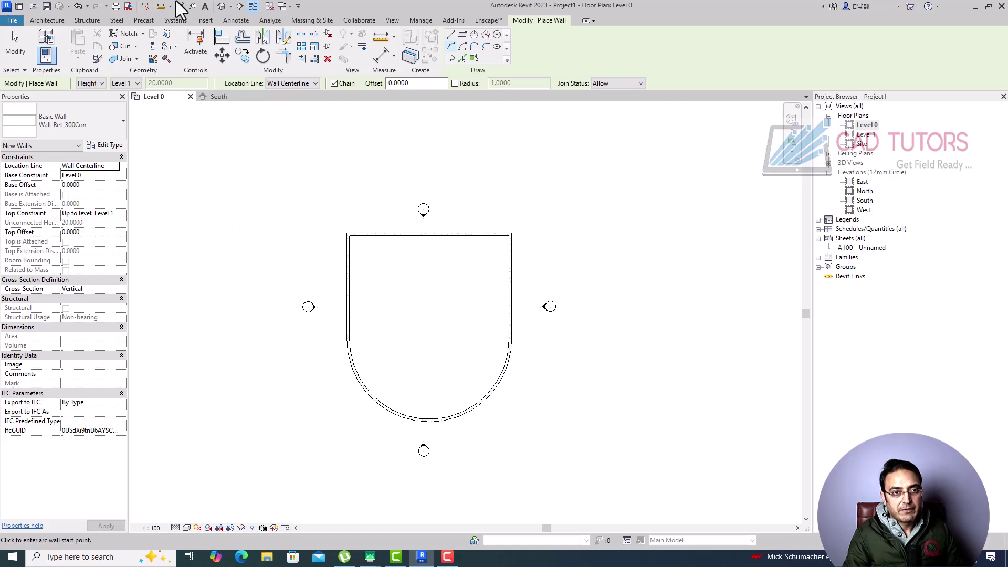
- Inspect the curved wall from the front in the 3D view and return to the Level 0 floor plan
click(222, 6)
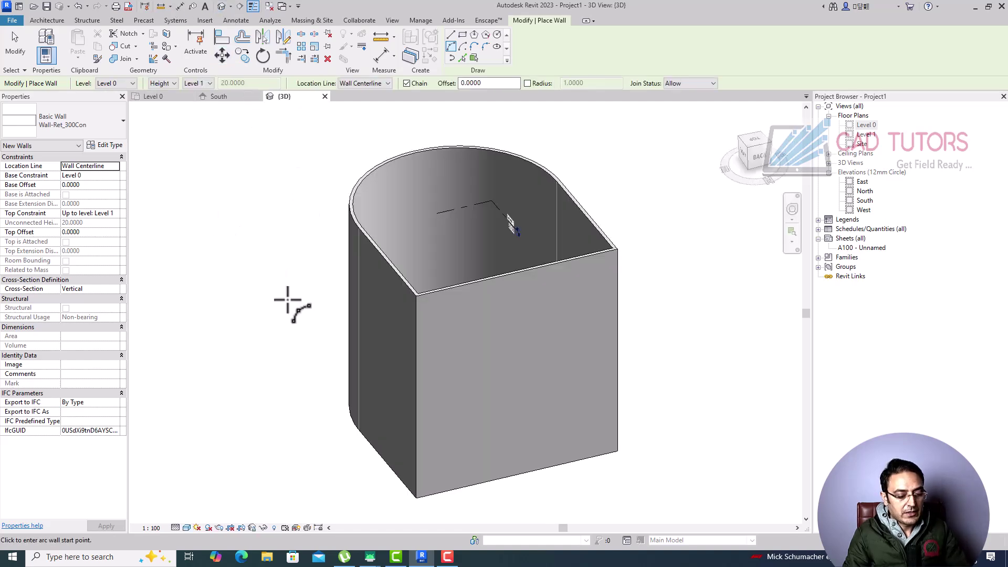
shift+middle_drag(252, 297, 633, 310)
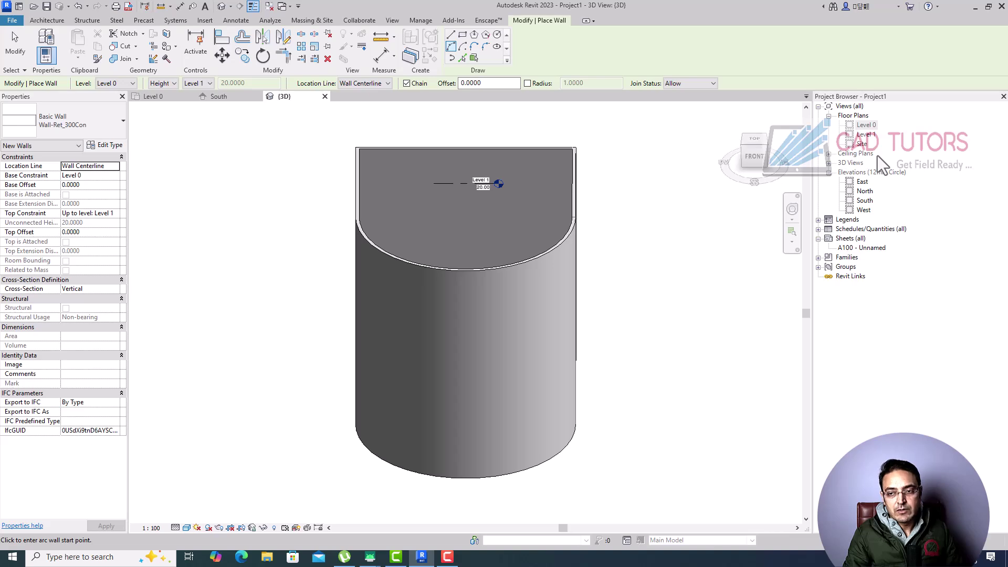
double_click(867, 125)
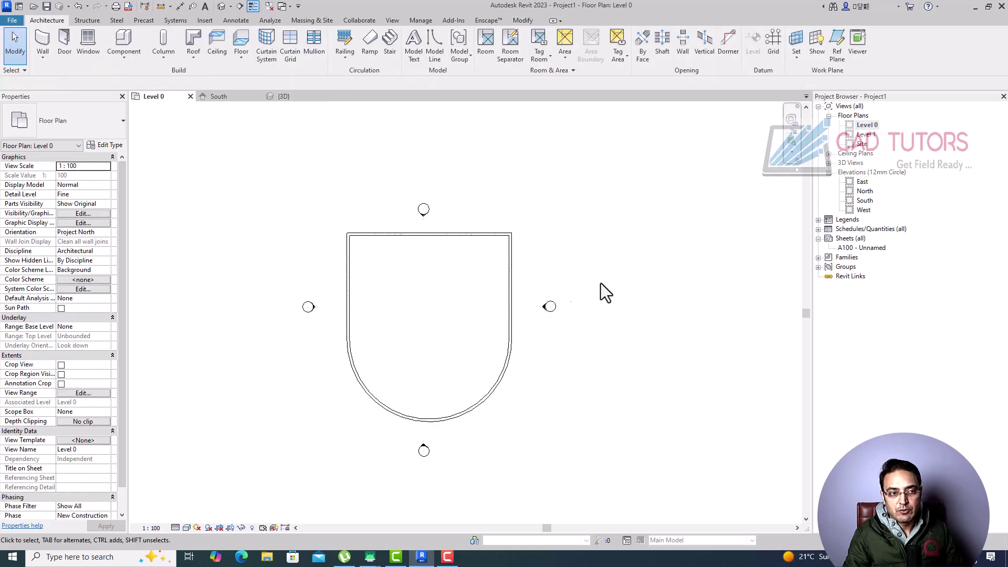
- Draw a Curtain_Wall-Storefront arc, 8 m high and about 9.06 m in radius, along the curved south wall between its two sides
key(w)
key(a)
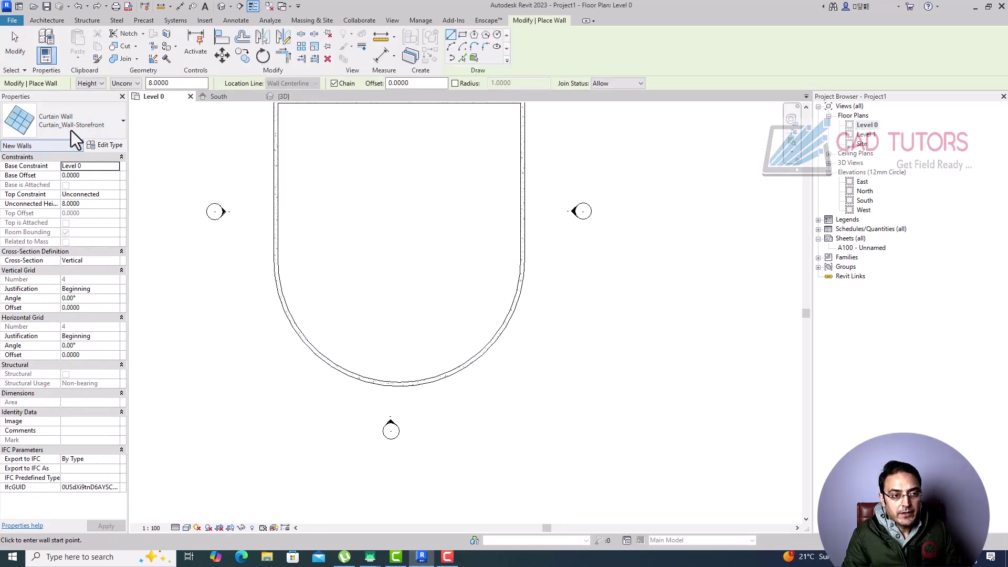
click(451, 51)
scroll(282, 286, up, 2)
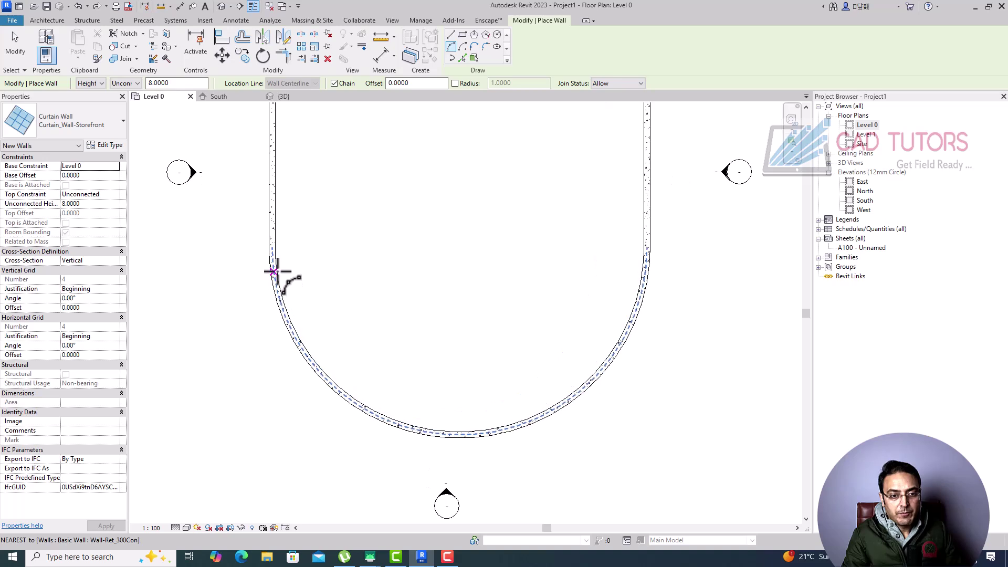
click(273, 265)
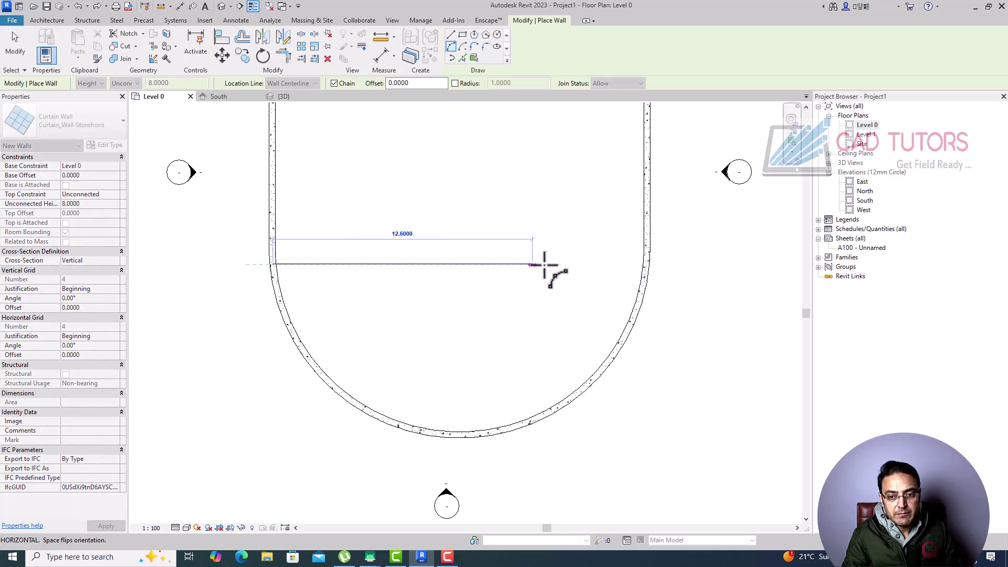
click(647, 264)
scroll(462, 410, up, 2)
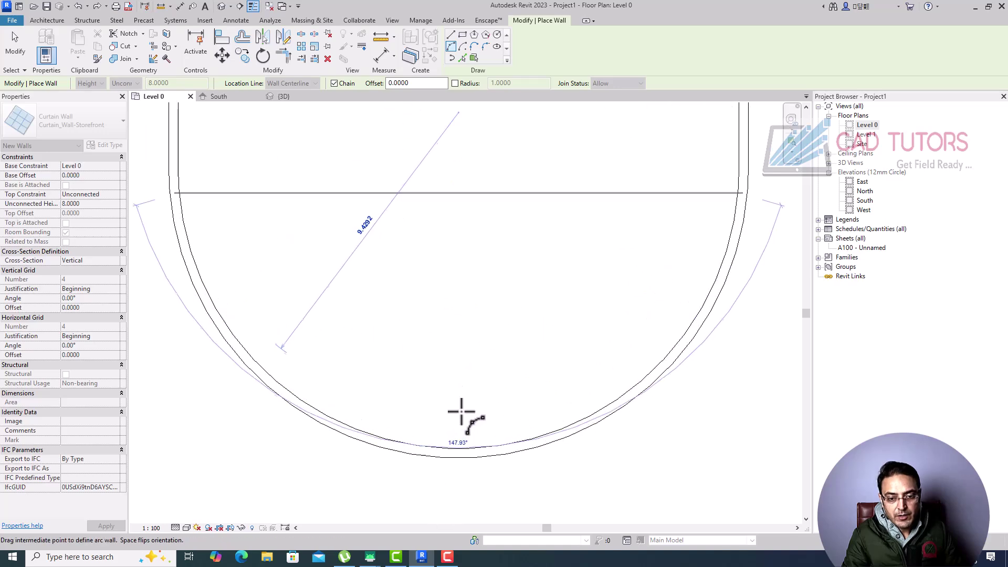
click(460, 453)
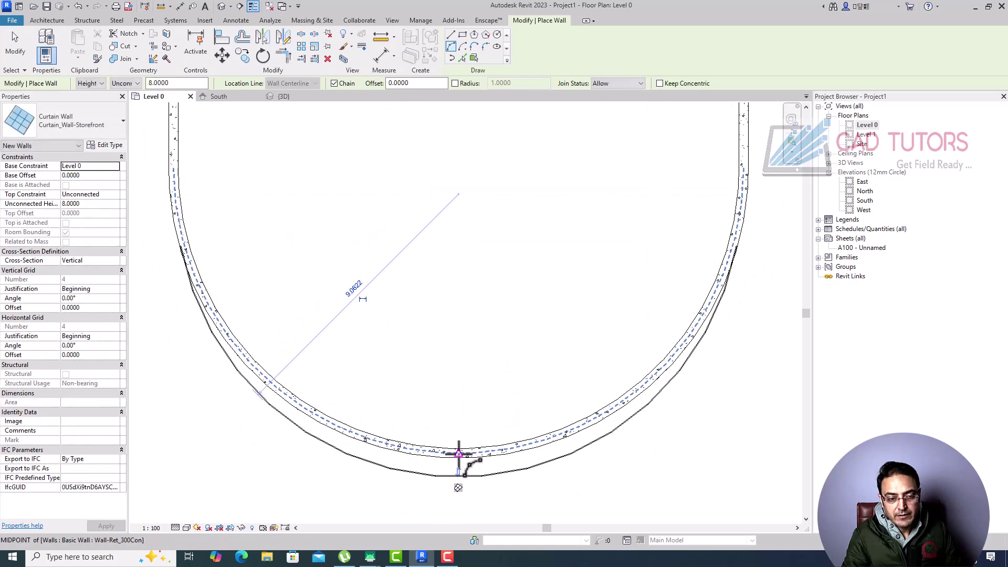
scroll(382, 331, down, 2)
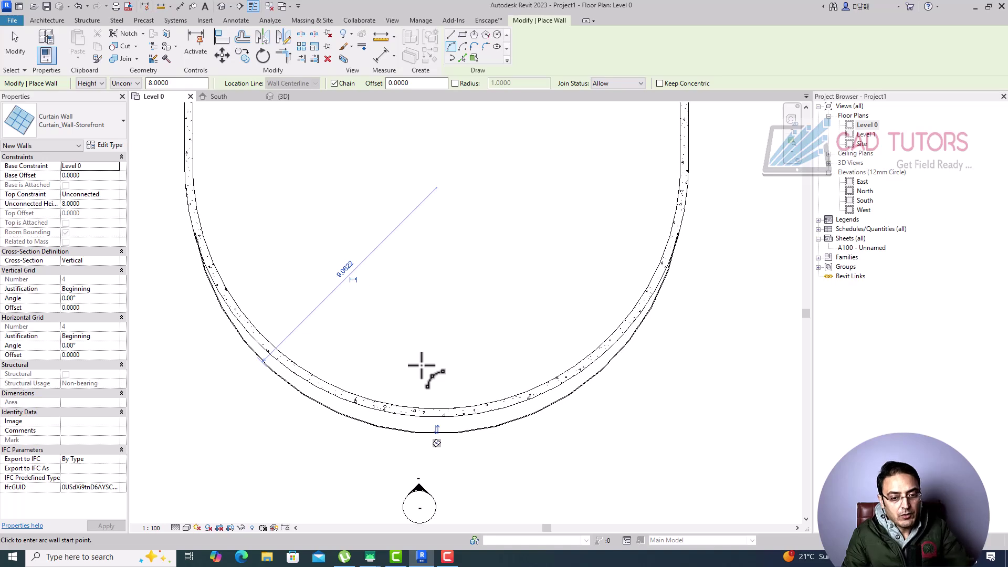
key(Escape)
key(Escape)
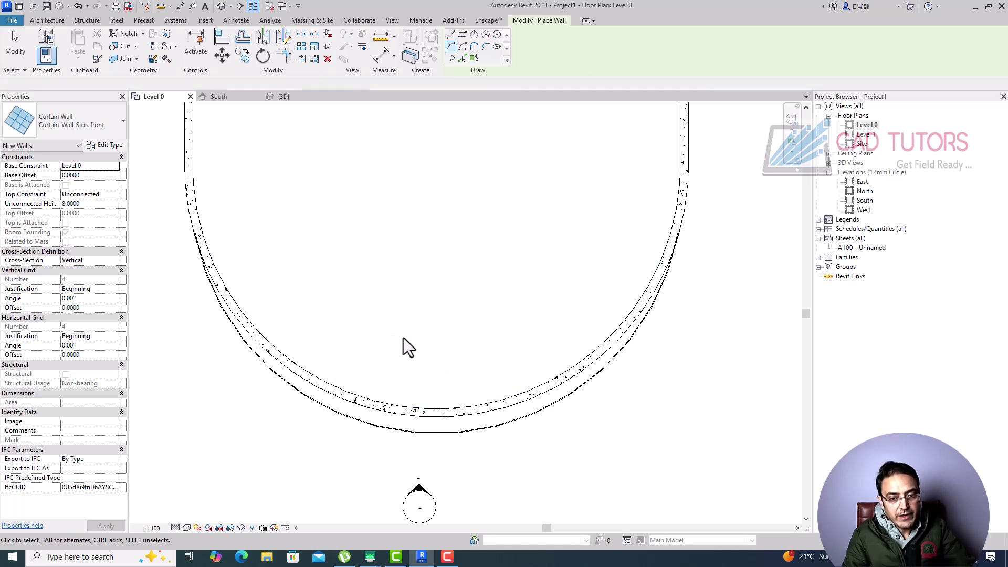
- Align the curved curtain wall to the centerline of the concrete arc wall and dismiss the overlap warning
key(l)
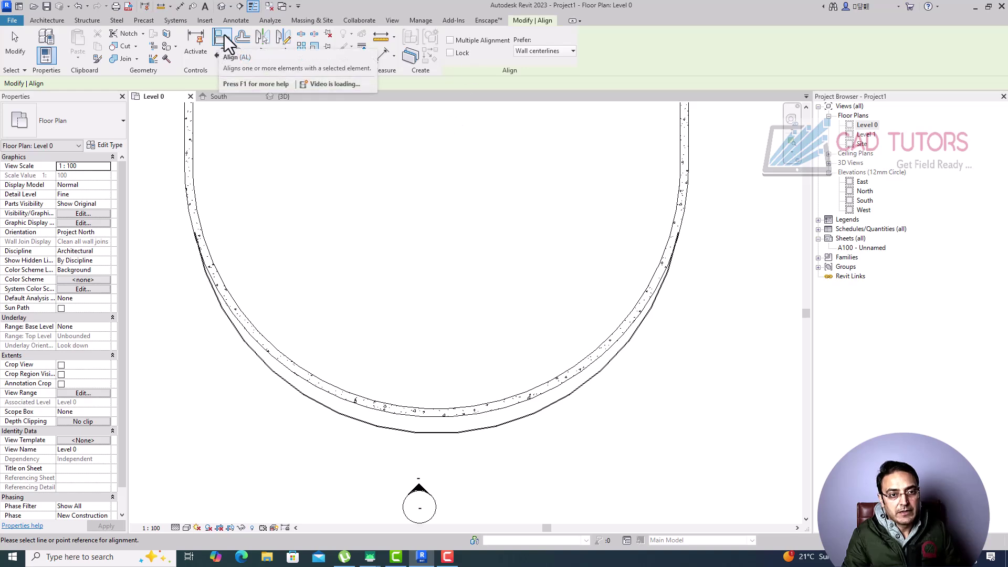
scroll(432, 439, up, 3)
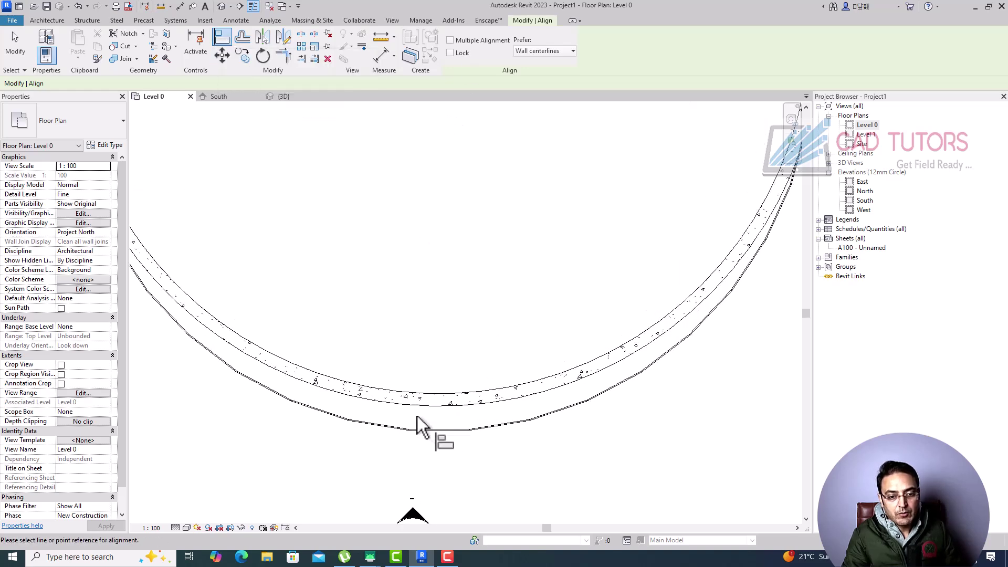
click(422, 403)
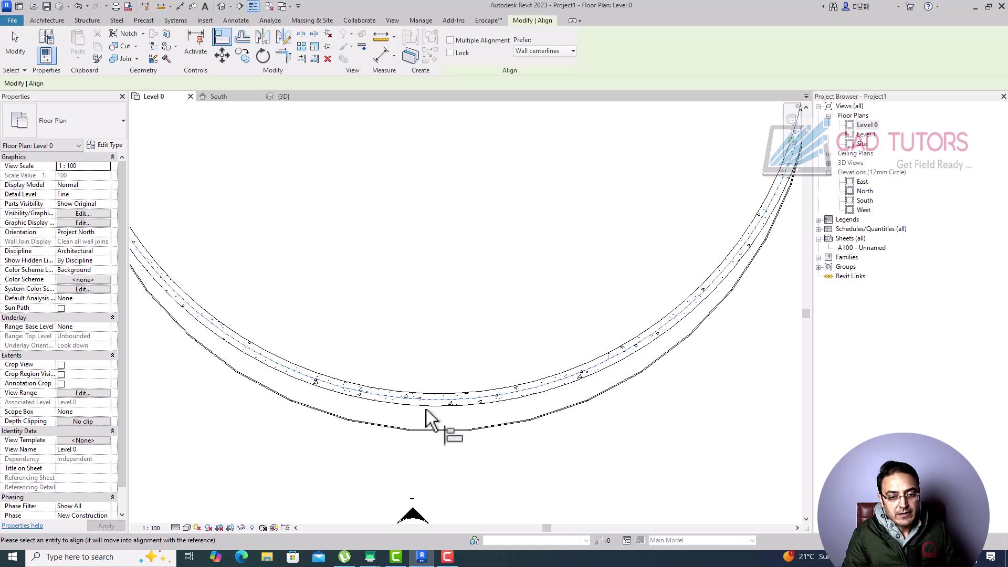
click(427, 429)
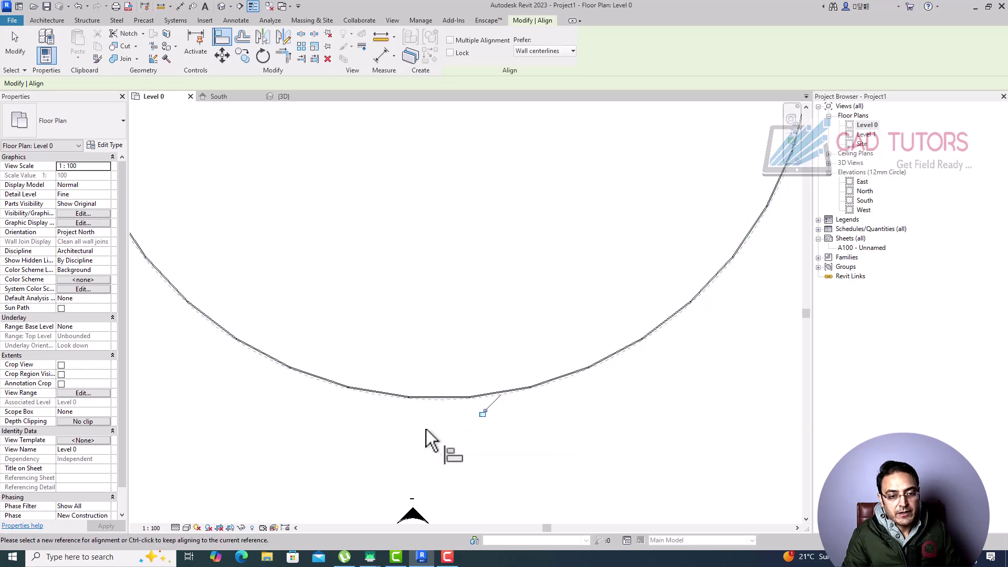
scroll(409, 398, down, 3)
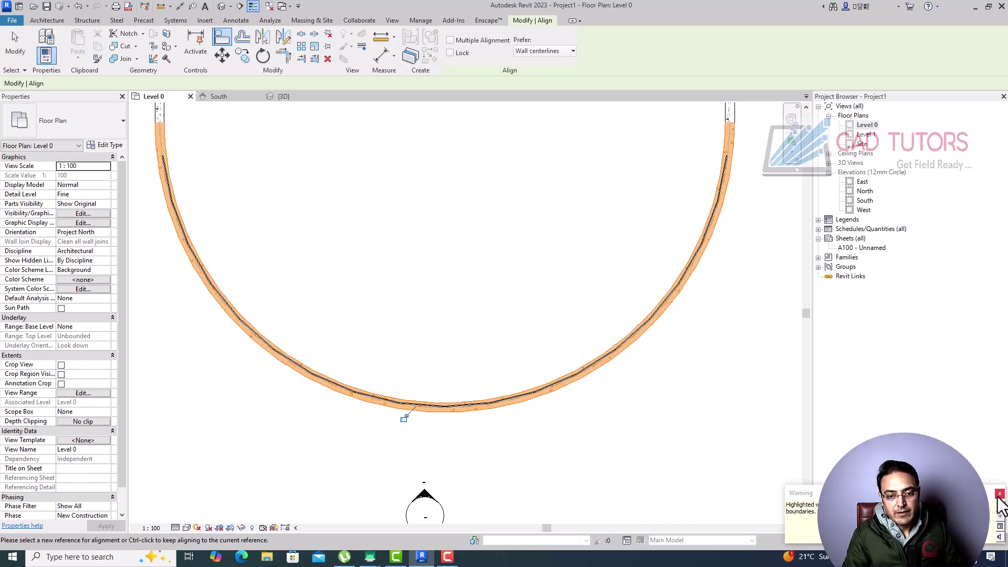
click(999, 495)
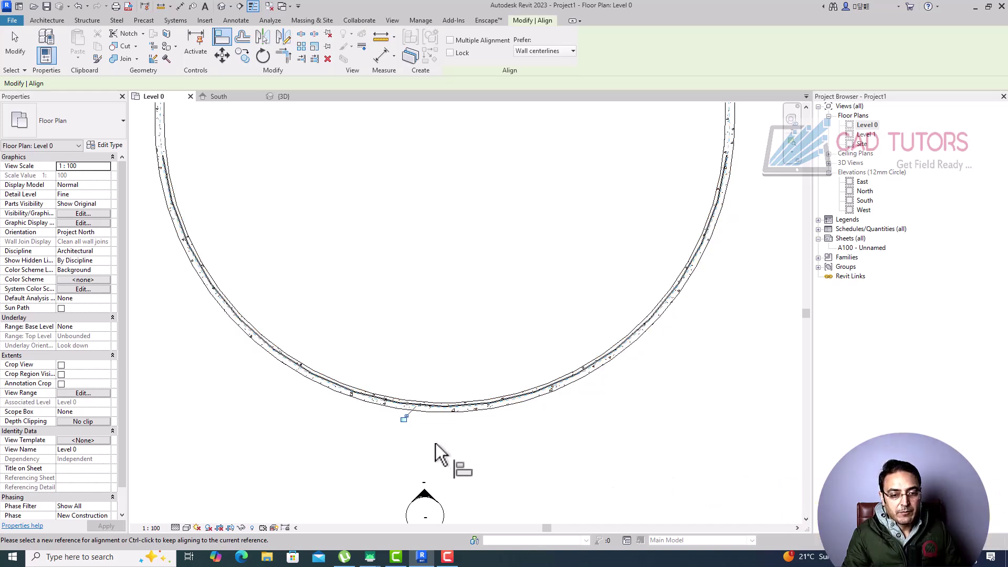
scroll(430, 436, up, 2)
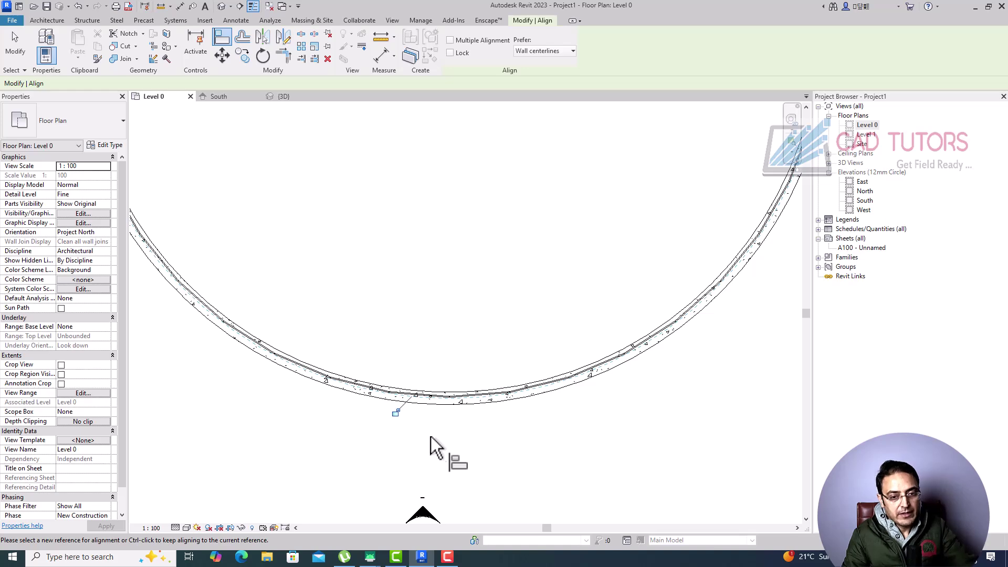
key(Escape)
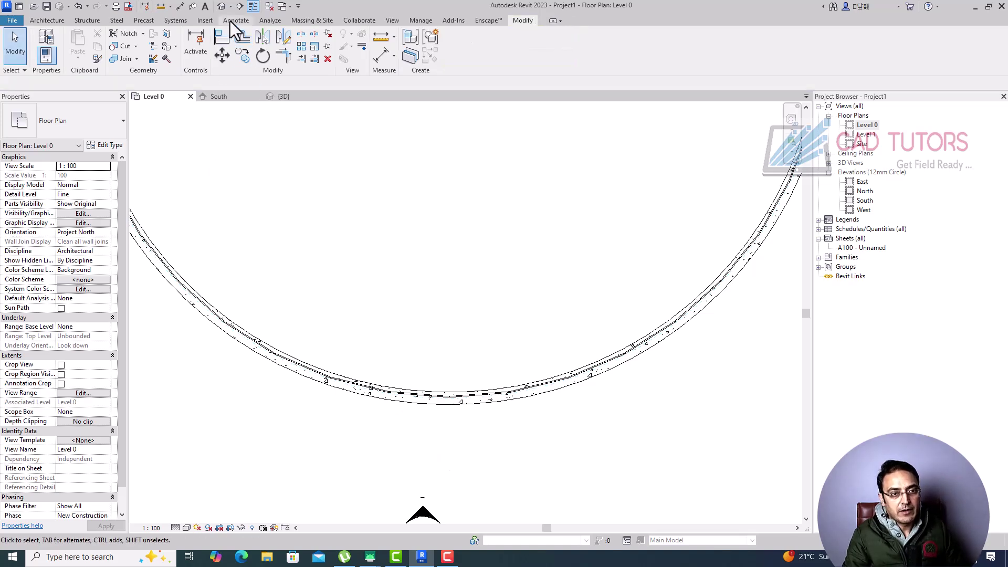
- Check the aligned curtain wall in the 3D view and go back to the Level 0 plan
click(222, 7)
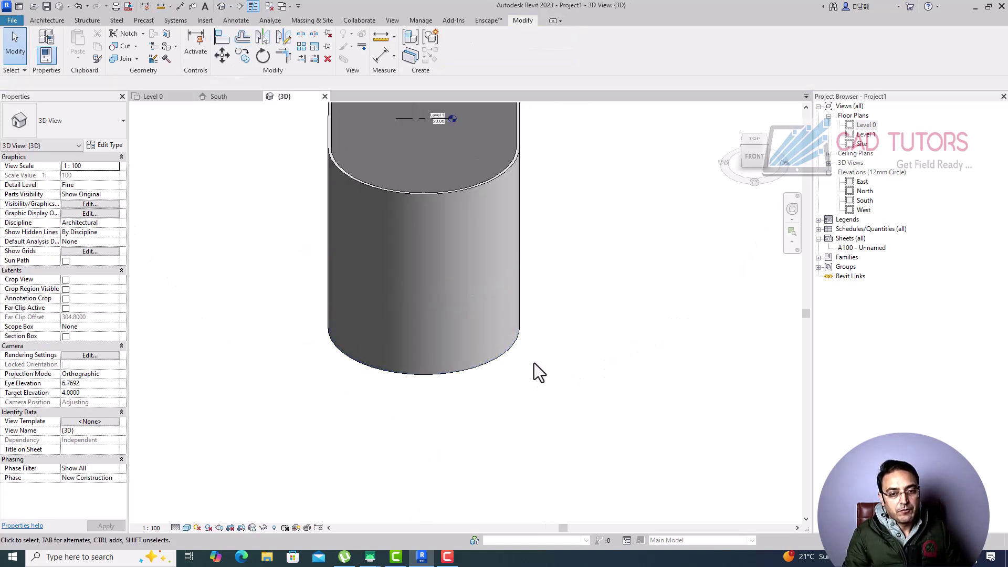
click(862, 126)
double_click(865, 126)
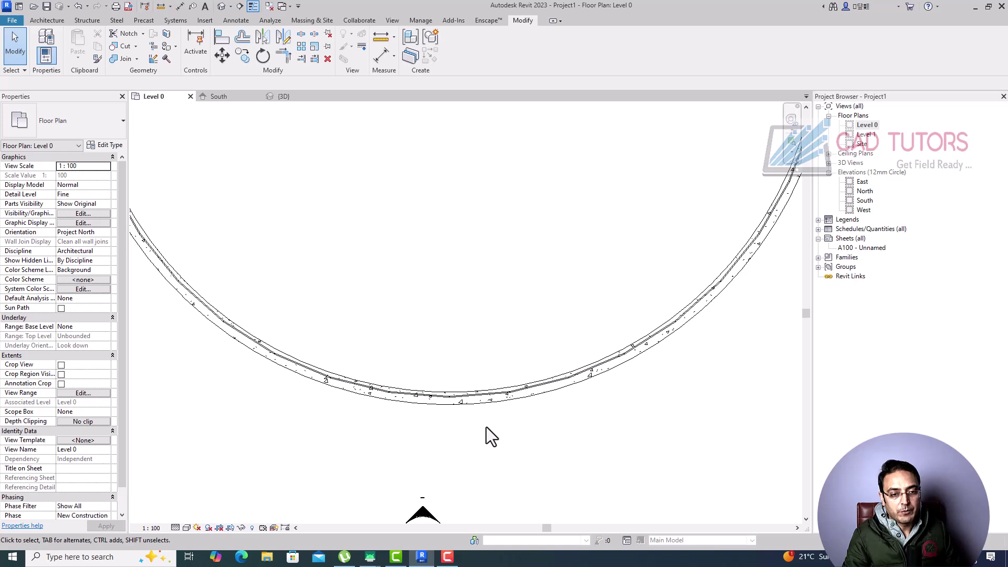
- Enable Automatically Embed in the Curtain_Wall-Storefront type properties of the curved curtain wall
click(444, 407)
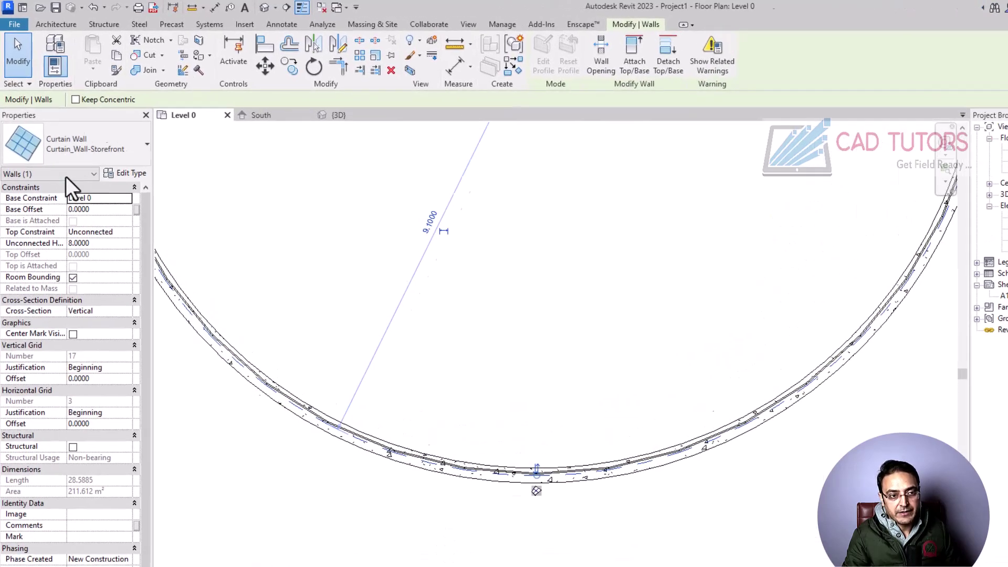
click(97, 144)
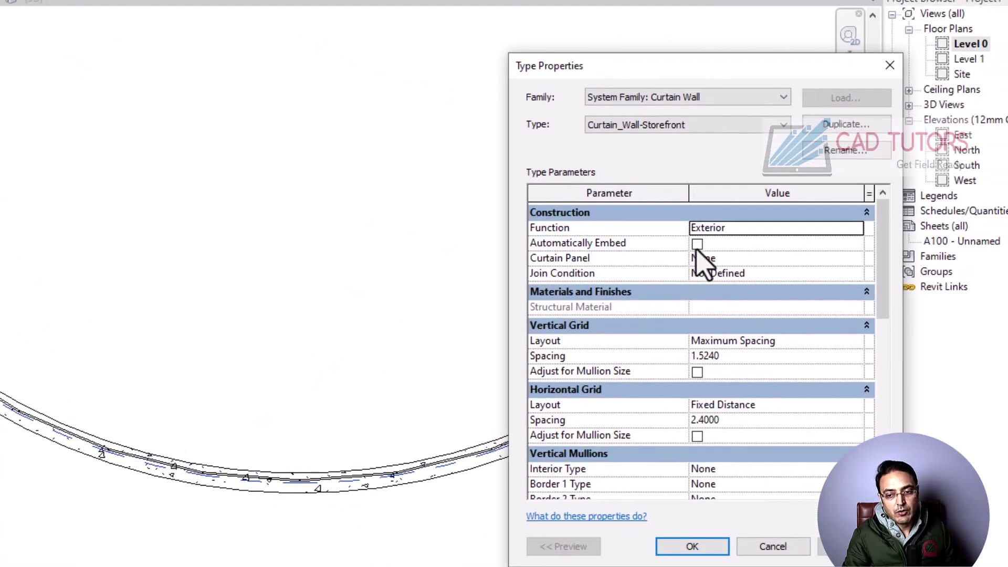
click(697, 244)
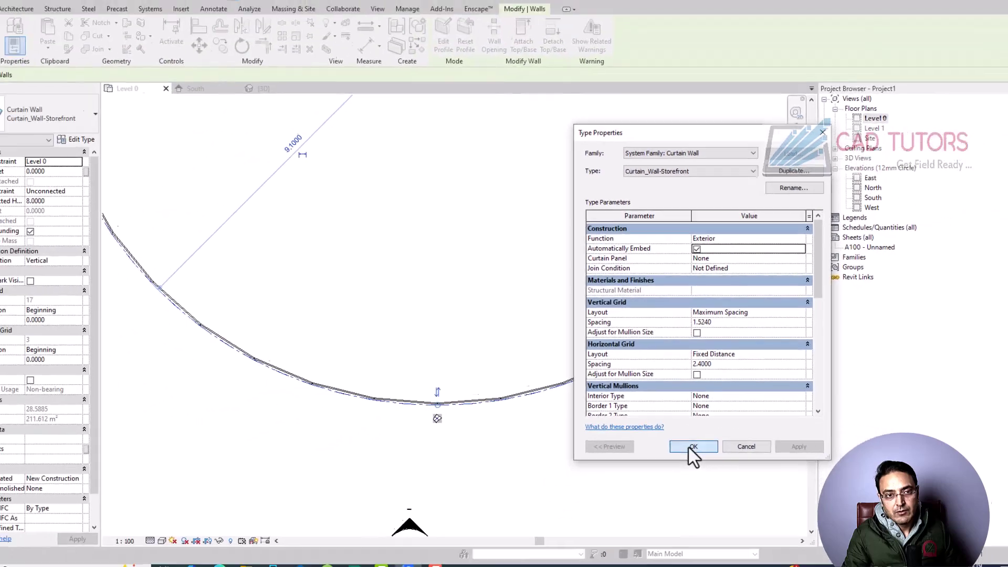
click(692, 547)
- Examine the curtain wall panels embedded at the base of the curved wall in the 3D view
click(225, 9)
scroll(484, 332, down, 1)
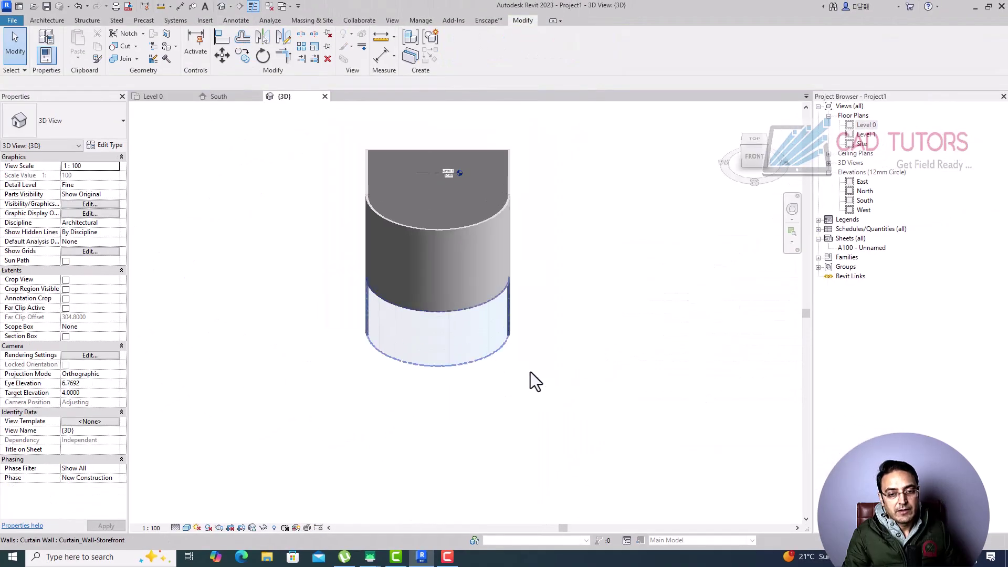
scroll(527, 371, up, 1)
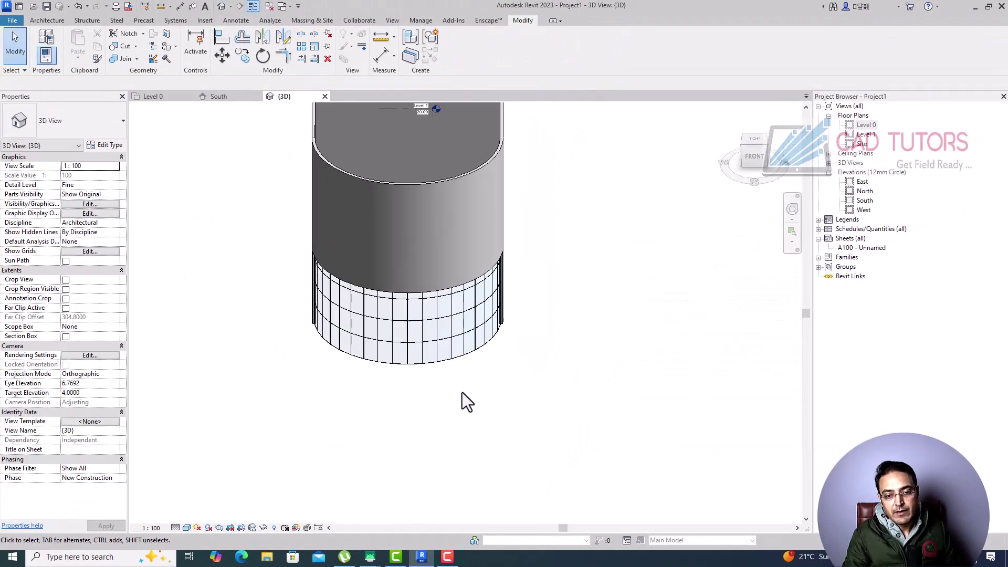
scroll(446, 387, up, 1)
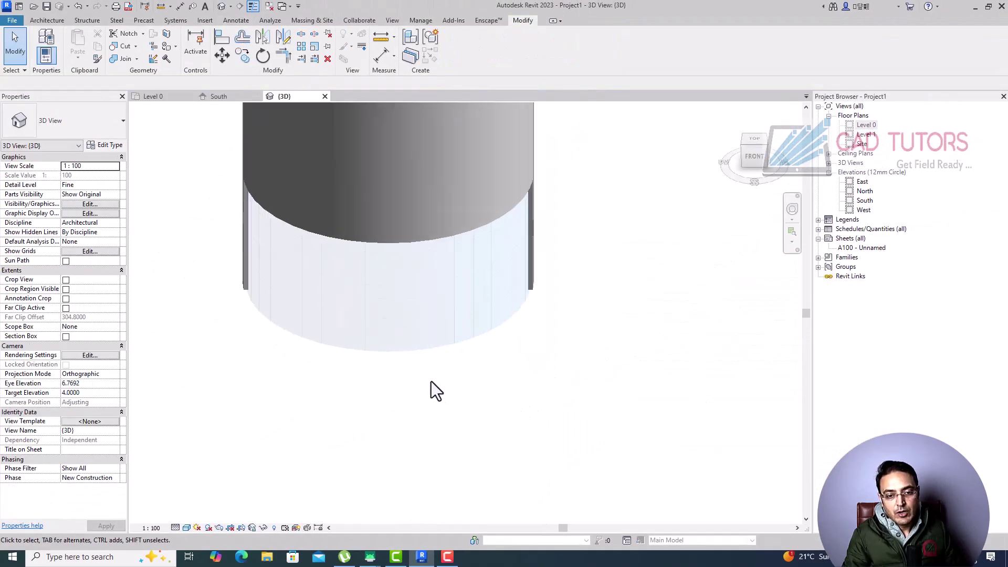
- In the Curtain_Wall-Storefront type properties, set the vertical mullions' Interior, Border 1 and Border 2 types to Rectangular Mullion : 50x150mm
click(402, 355)
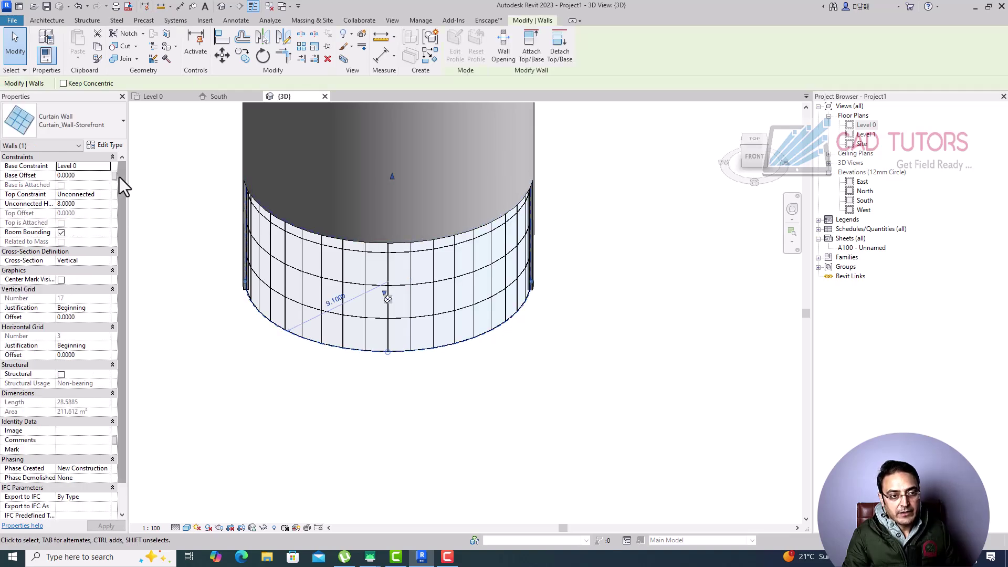
click(106, 147)
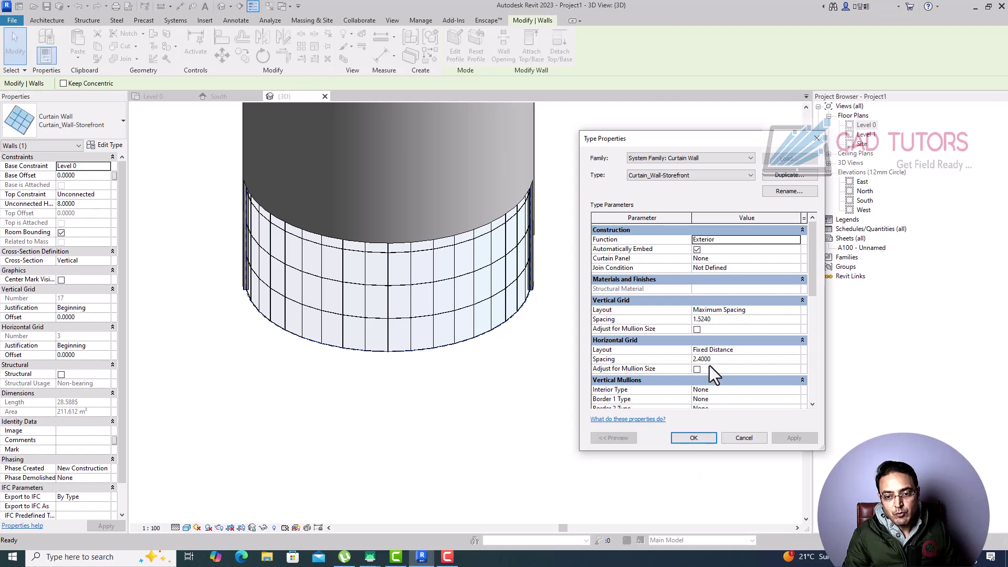
drag(814, 282, 763, 319)
click(756, 310)
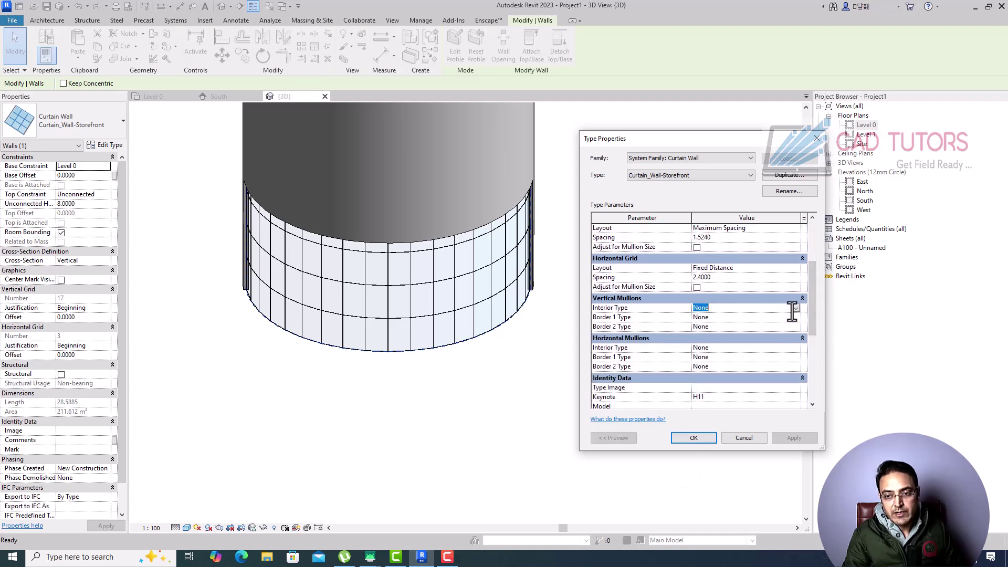
click(797, 308)
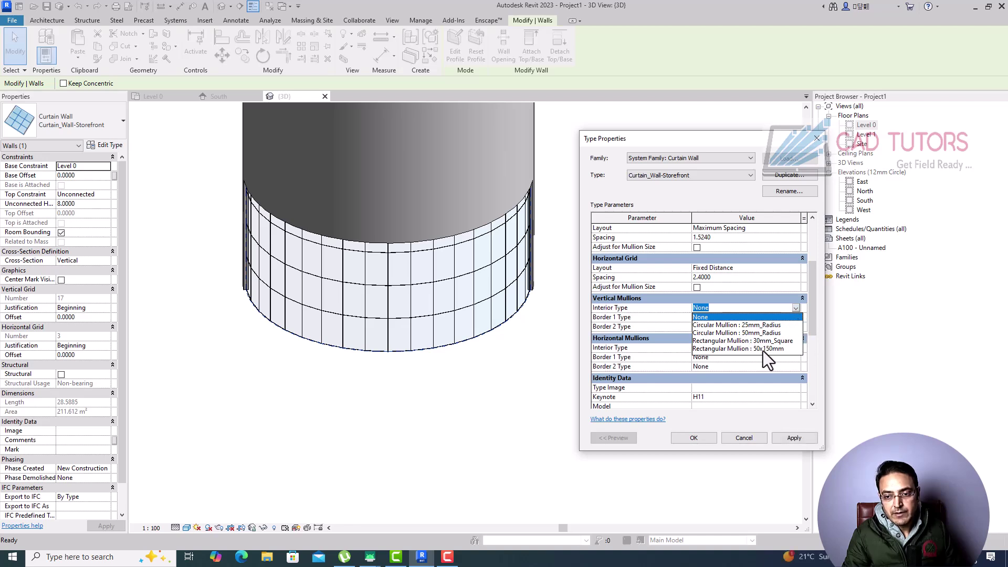
click(764, 348)
click(790, 318)
click(796, 318)
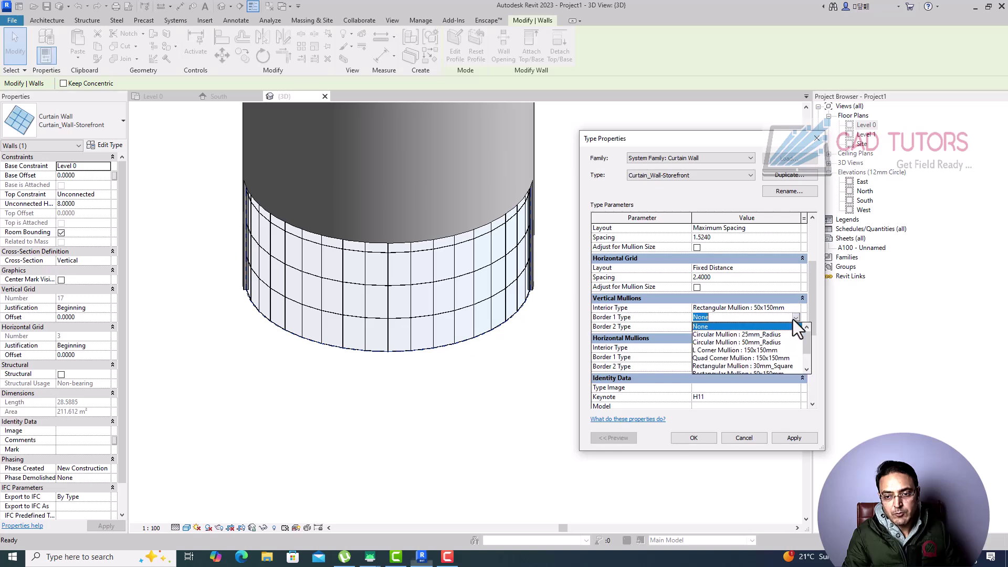
scroll(749, 365, down, 1)
click(755, 351)
click(793, 326)
click(796, 327)
scroll(763, 371, down, 1)
click(762, 361)
- Set the horizontal mullions' Interior, Border 1 and Border 2 types to Rectangular Mullion : 50x150mm and apply the type changes
click(793, 348)
click(796, 348)
click(763, 389)
double_click(796, 357)
scroll(752, 398, down, 1)
click(752, 399)
double_click(796, 368)
scroll(743, 406, down, 1)
click(741, 407)
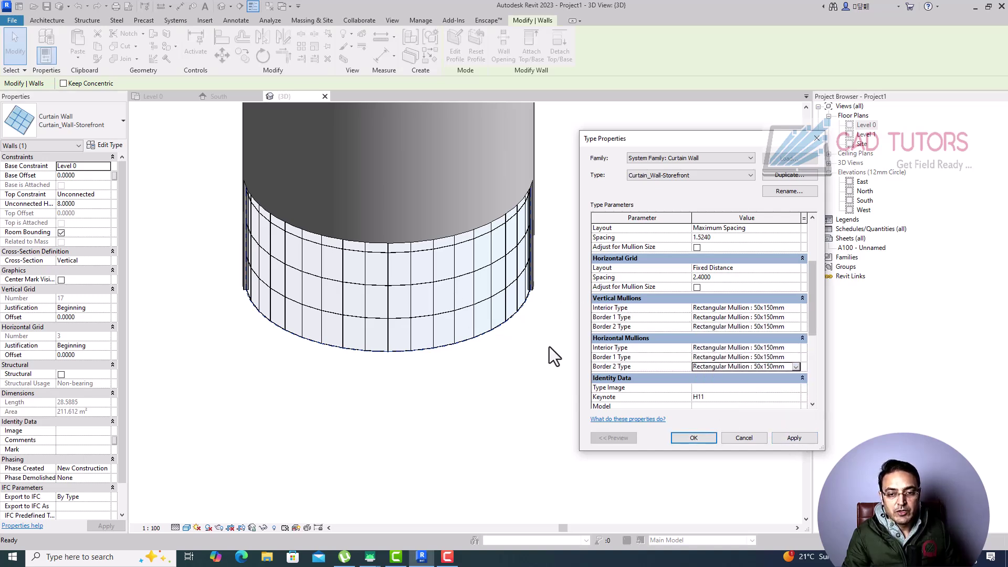
click(786, 440)
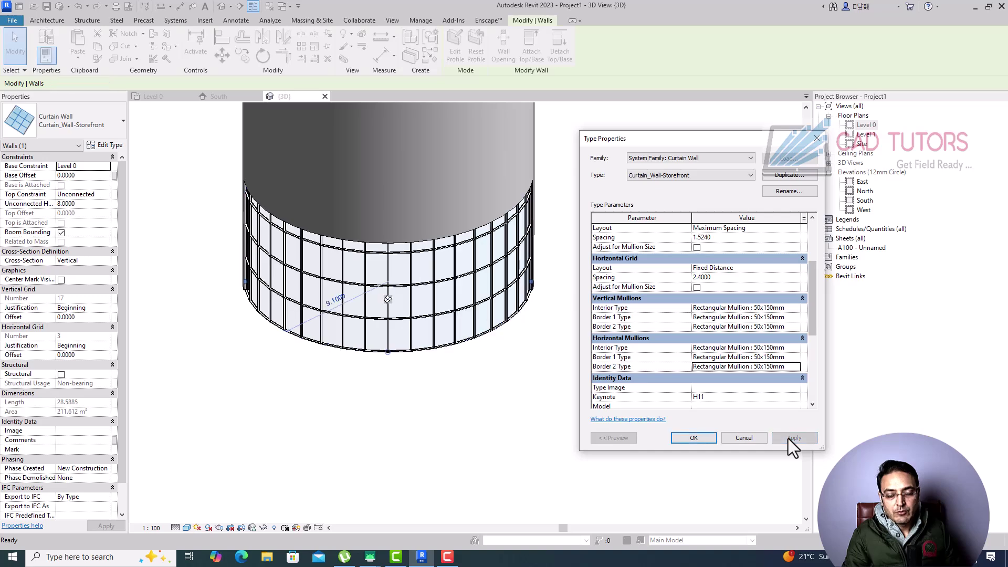
click(699, 442)
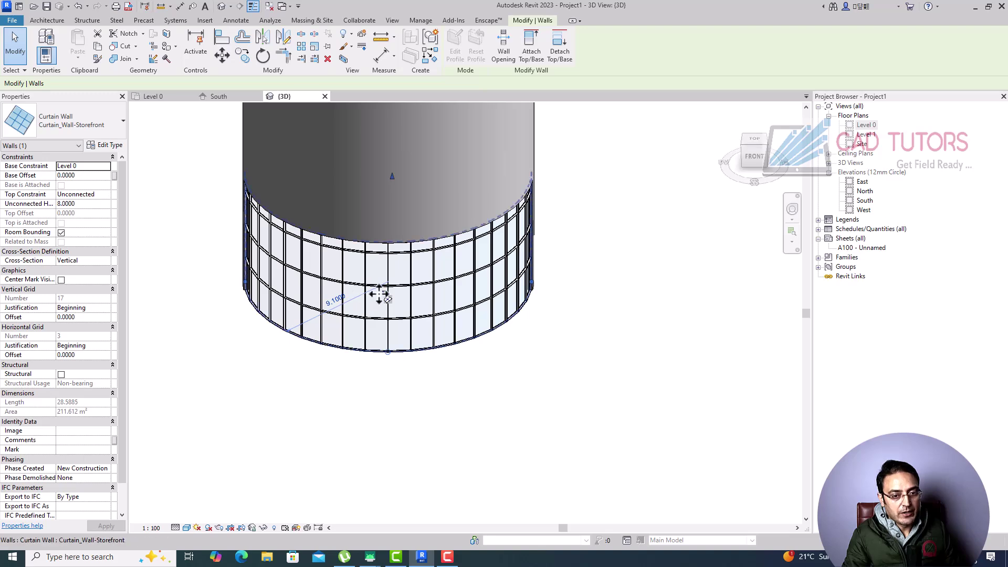
- Raise the base of the curved curtain wall and set its Base Offset to 1
drag(385, 294, 386, 282)
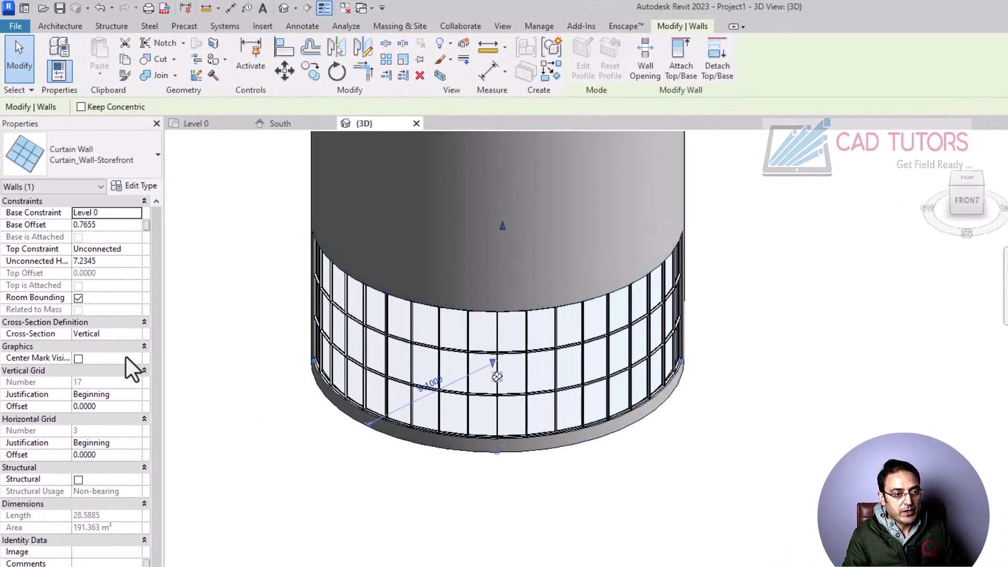
click(96, 225)
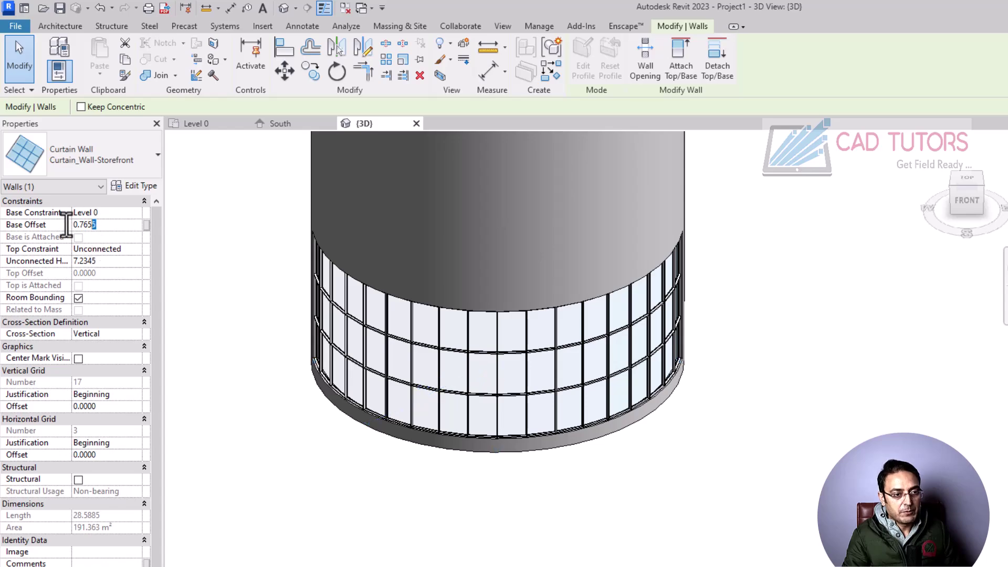
text(1)
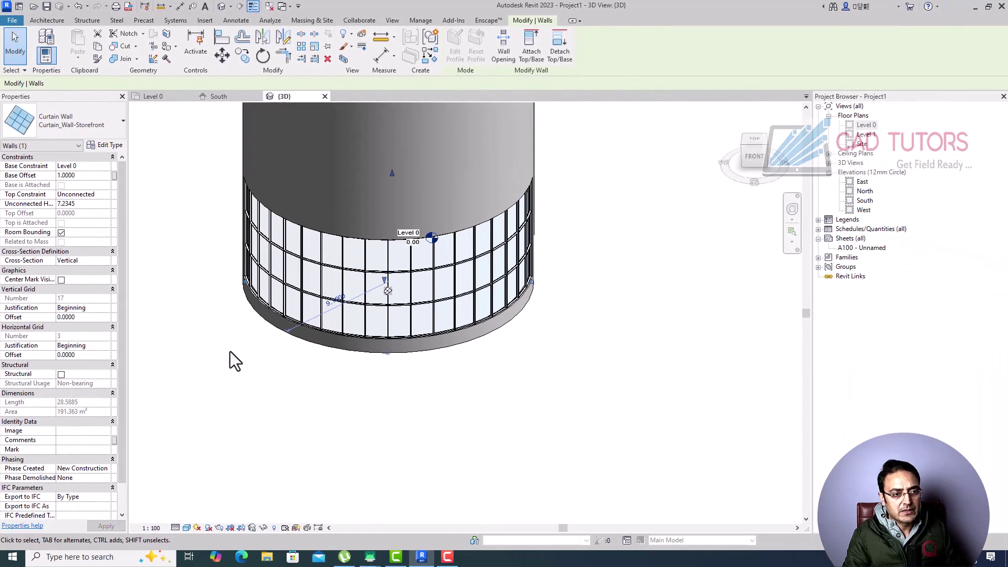
- Set the curtain wall's Top Constraint to Up to level: Level 1 and apply it
scroll(230, 351, down, 5)
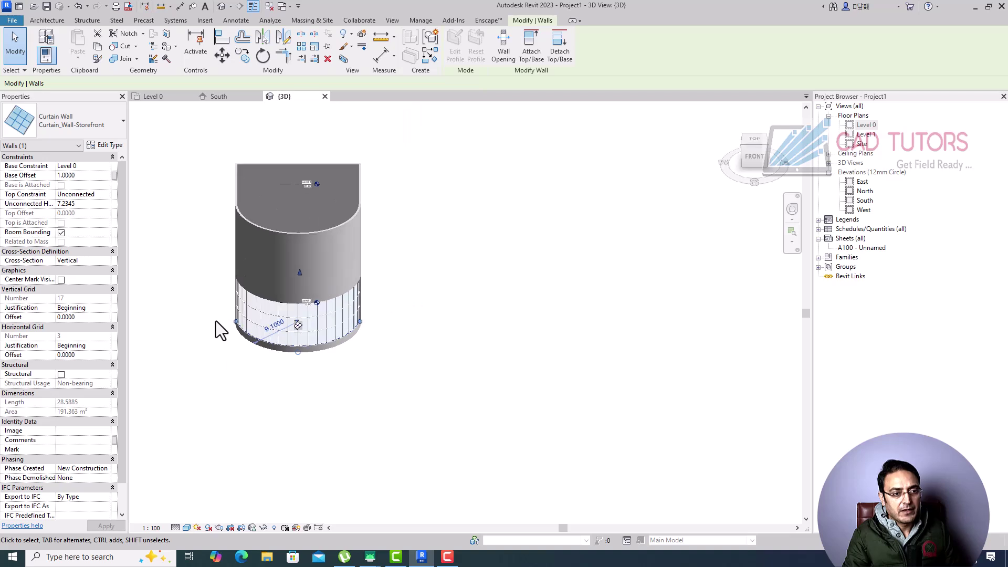
click(102, 196)
click(106, 195)
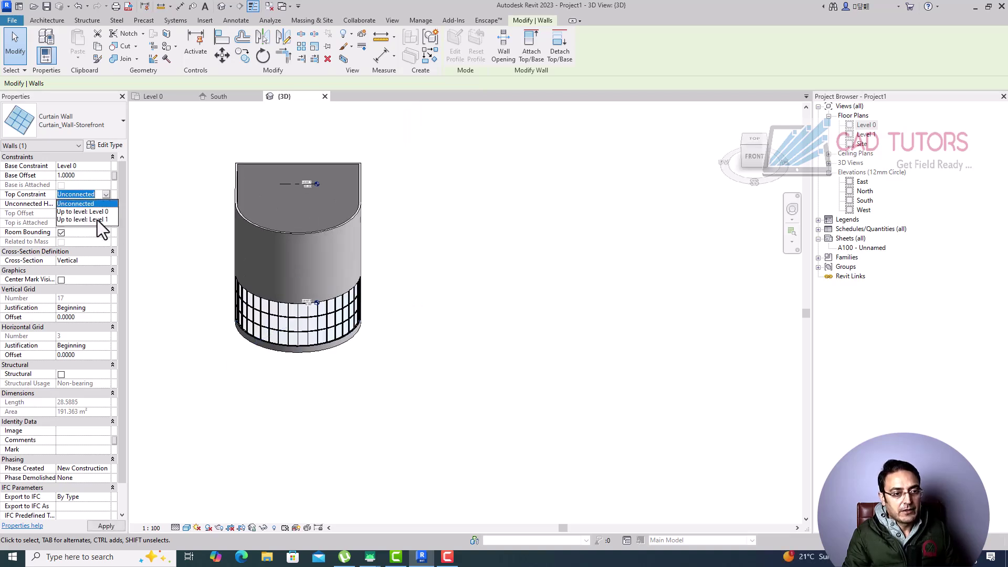
click(96, 220)
click(105, 526)
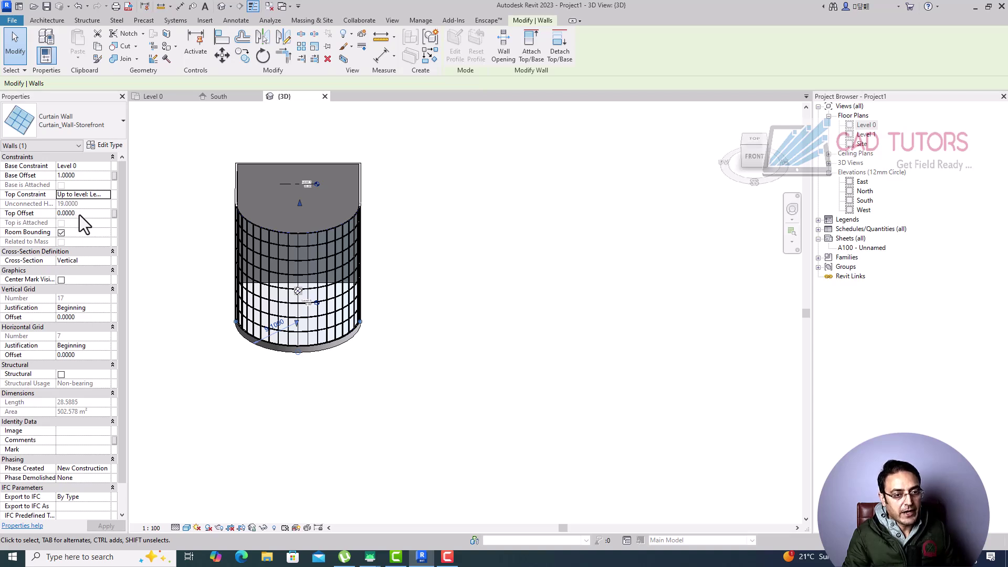
- Lower the top of the curtain wall and set its Top Offset to -2
drag(299, 203, 300, 213)
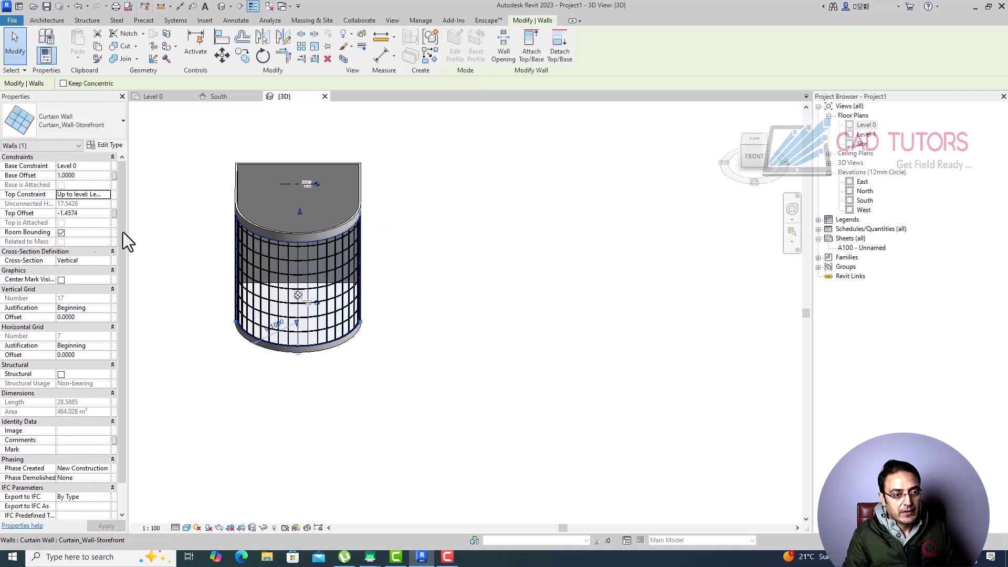
click(84, 213)
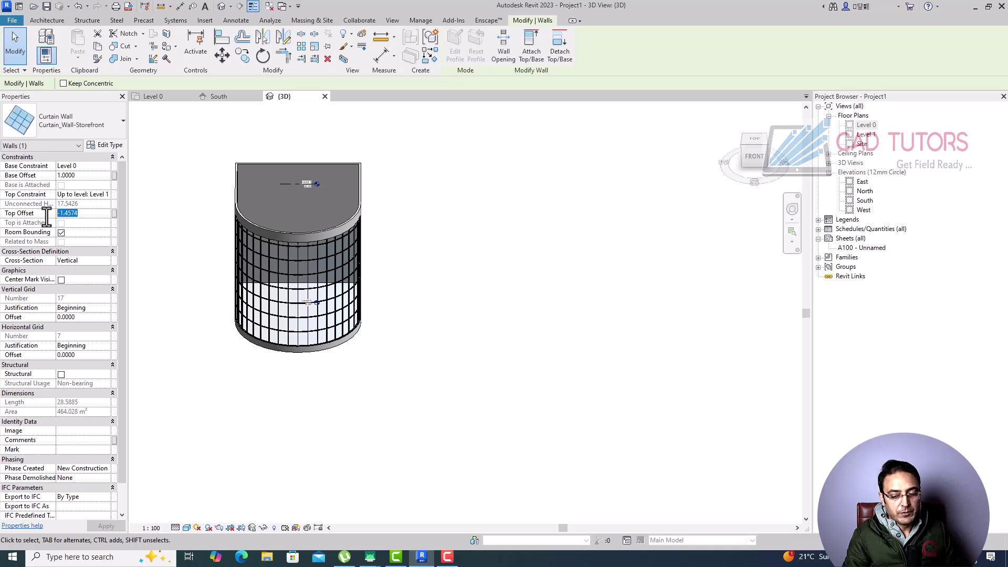
text(-2)
key(Return)
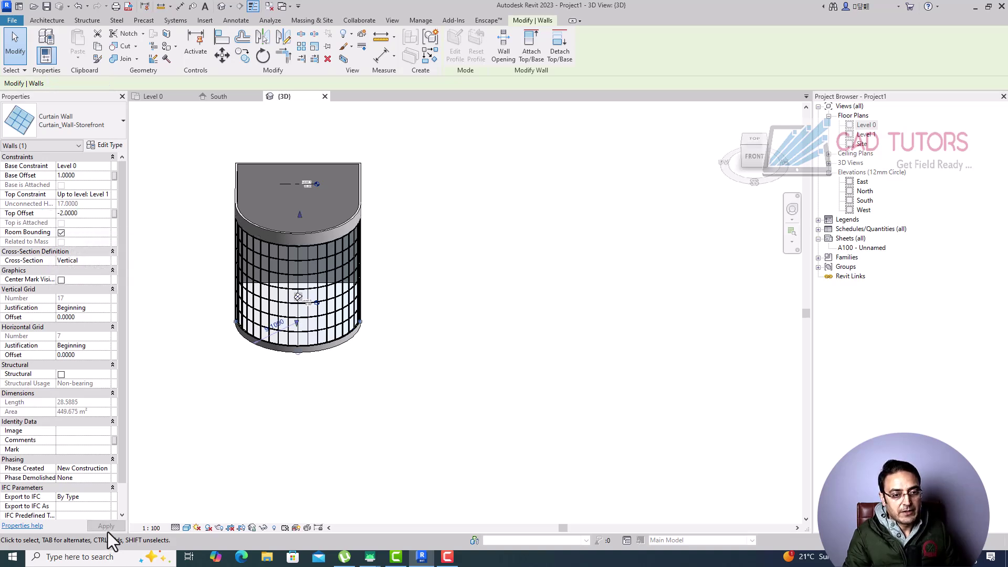
- Examine the embedded curtain wall with its mullions and solid bands from an angled 3D view
shift+middle_drag(357, 358, 464, 363)
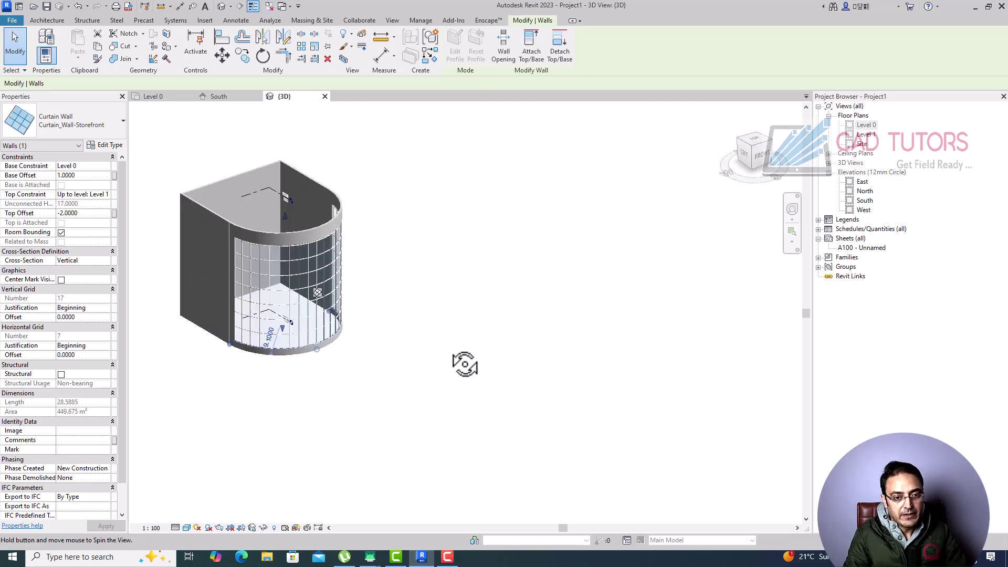
scroll(295, 273, up, 3)
shift+middle_drag(450, 291, 425, 328)
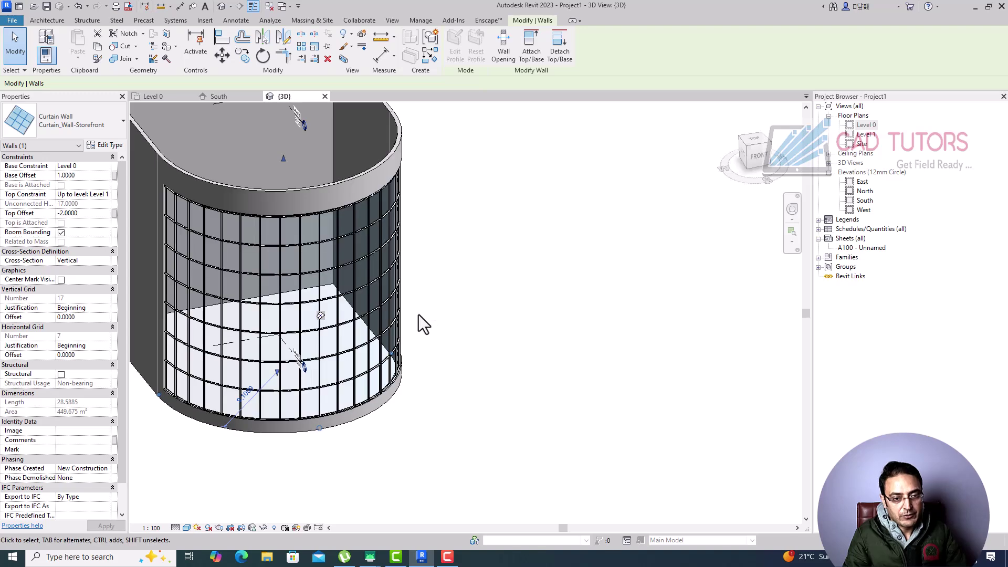
scroll(418, 314, down, 2)
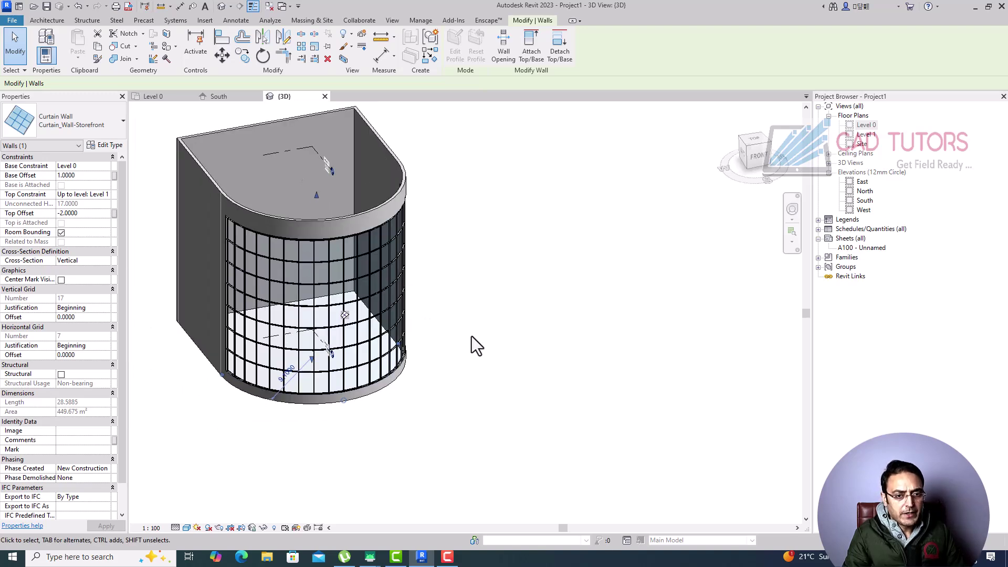
scroll(473, 336, down, 2)
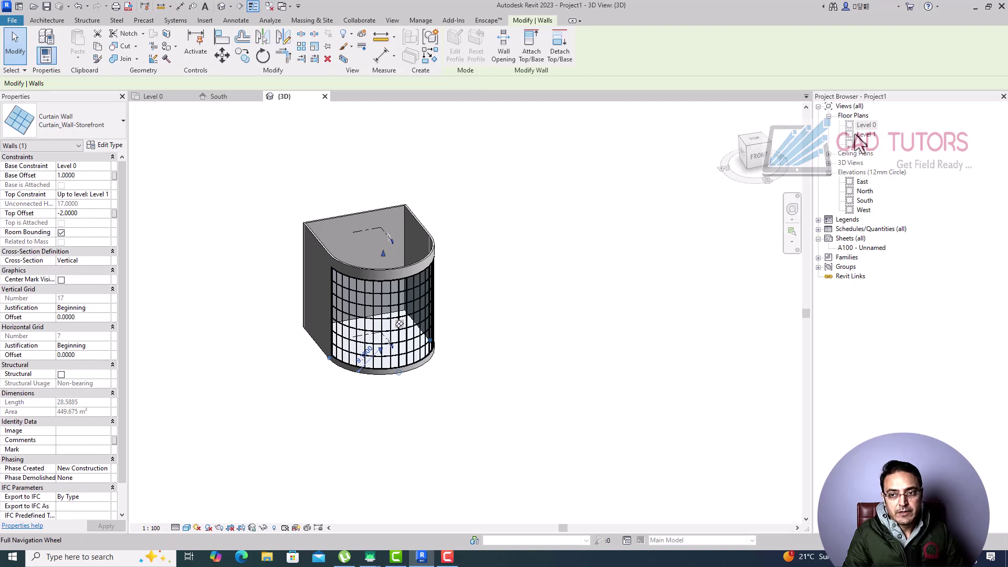
- Try to delete everything in the 3D view, including the levels and their views, and undo the deletion
click(250, 217)
drag(207, 181, 560, 424)
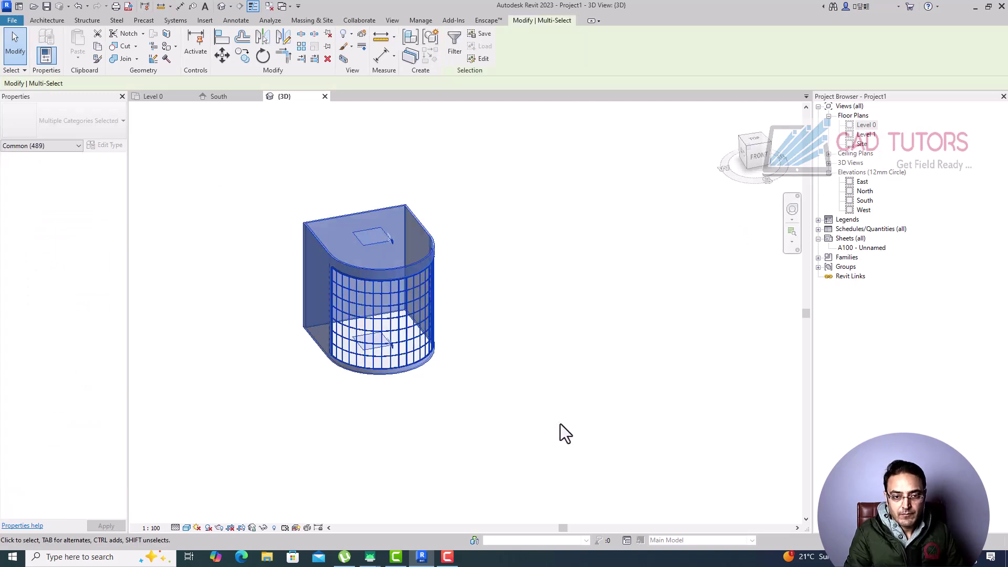
key(Delete)
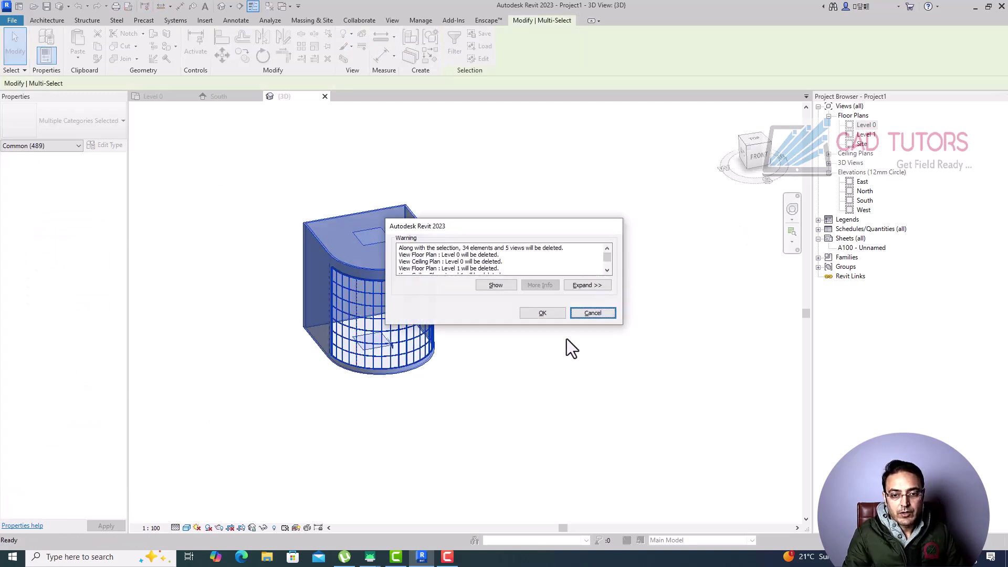
click(537, 312)
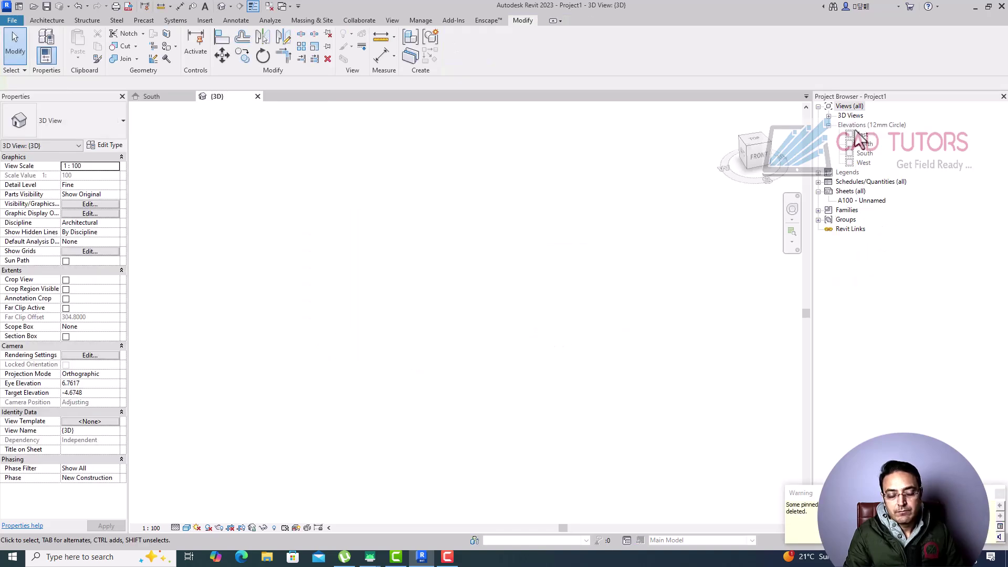
key(ctrl+z)
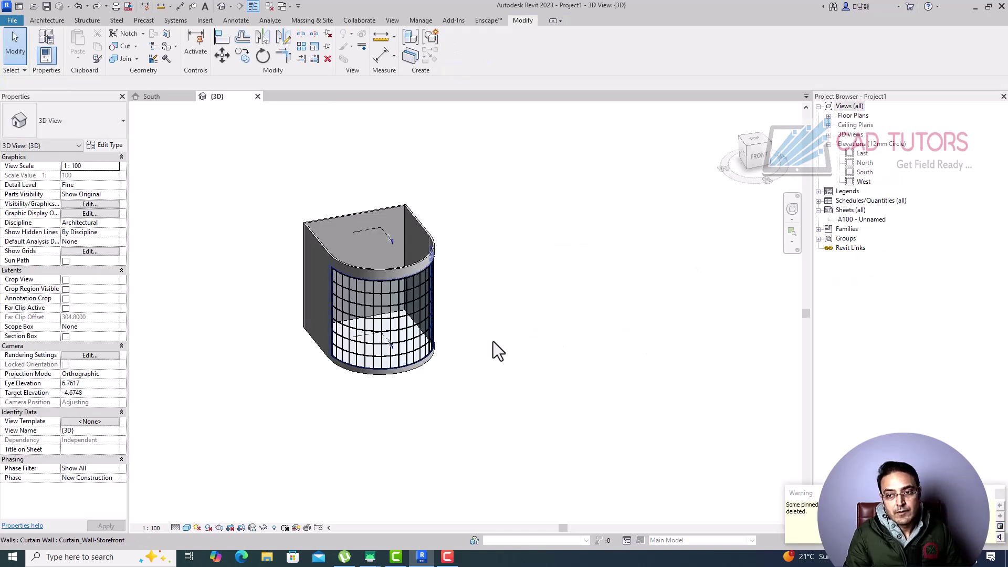
- Delete all the walls and the curtain wall by selecting only the model elements between the two level lines
click(828, 119)
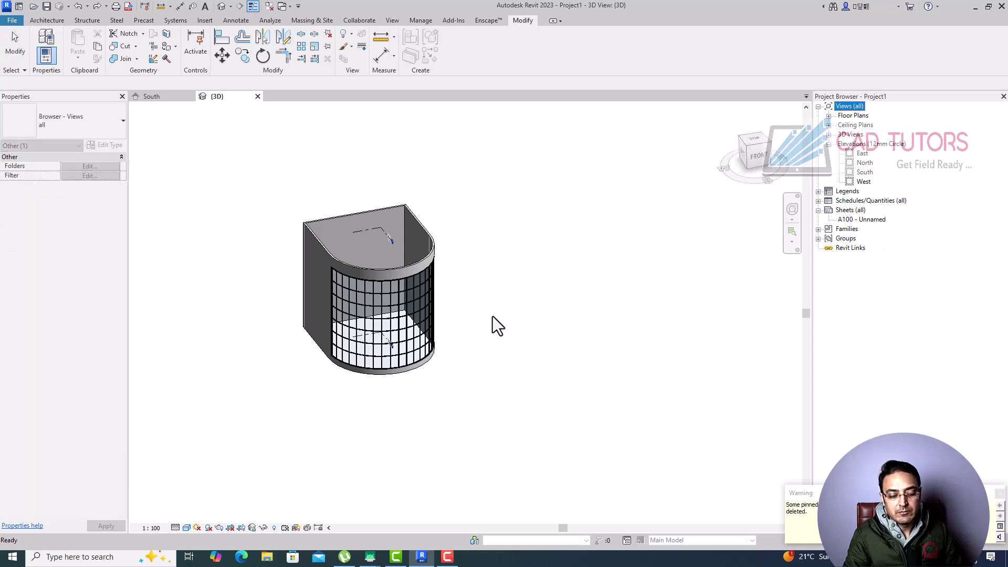
click(514, 303)
shift+middle_drag(476, 345, 378, 246)
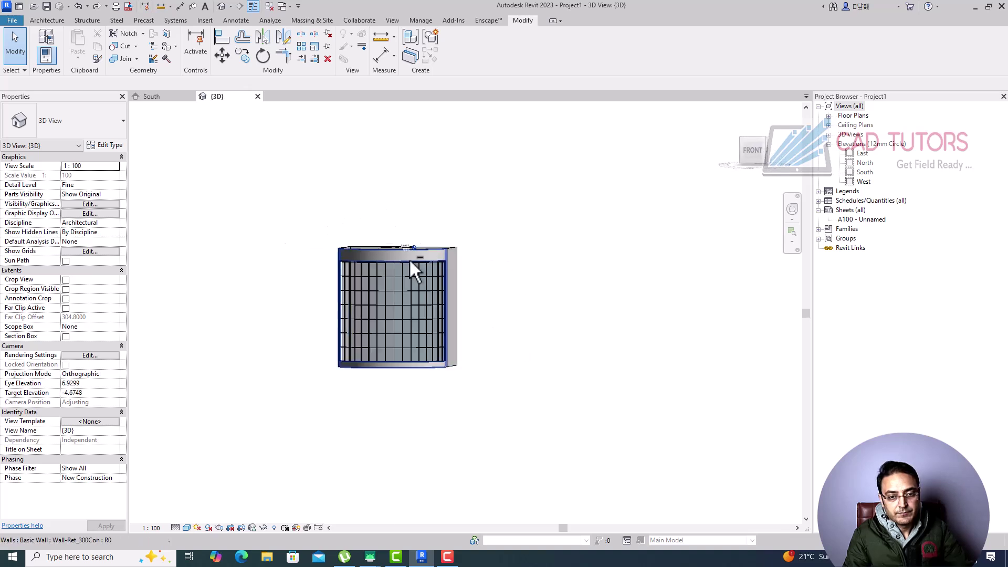
drag(485, 279, 292, 337)
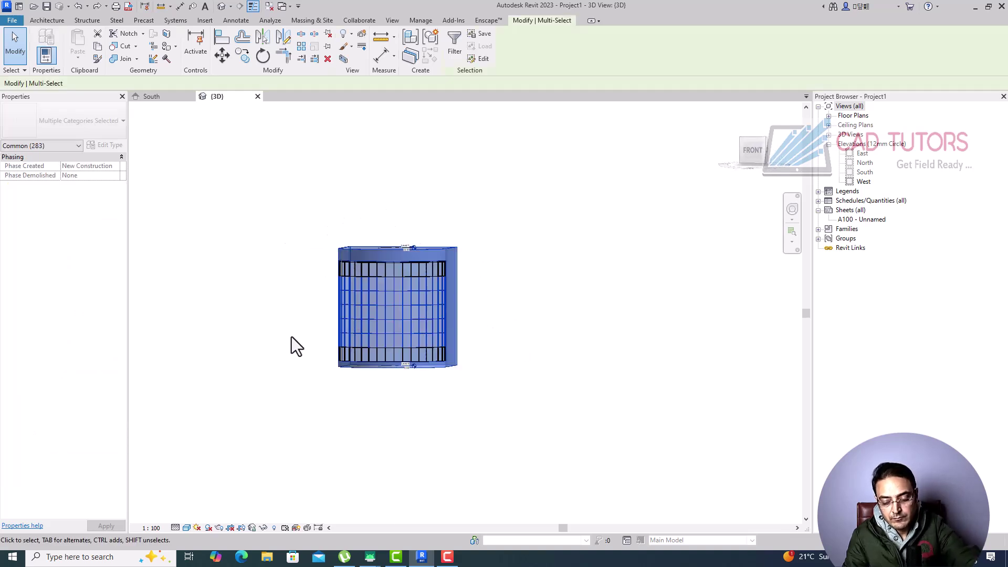
key(Delete)
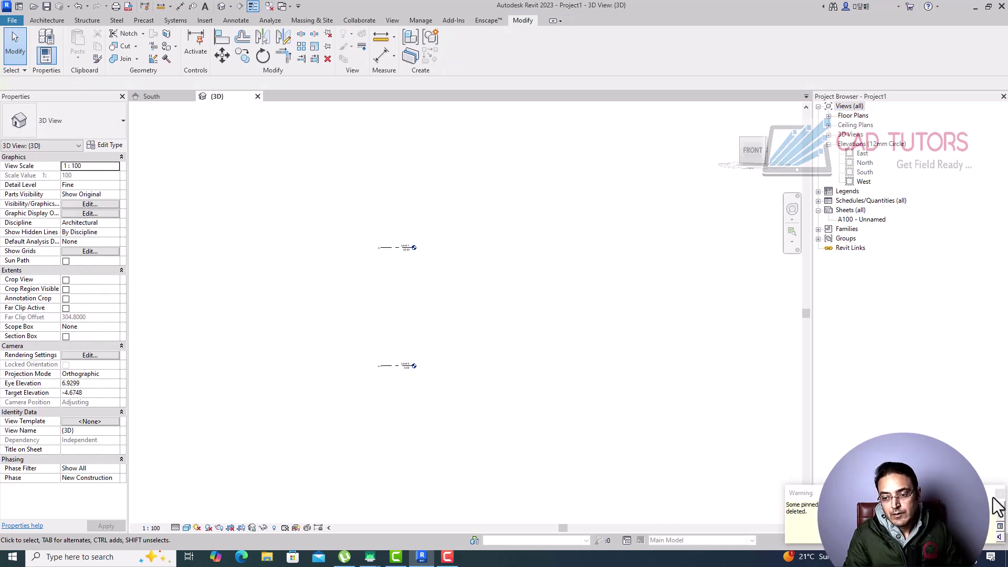
- Open the Level 0 floor plan
click(834, 108)
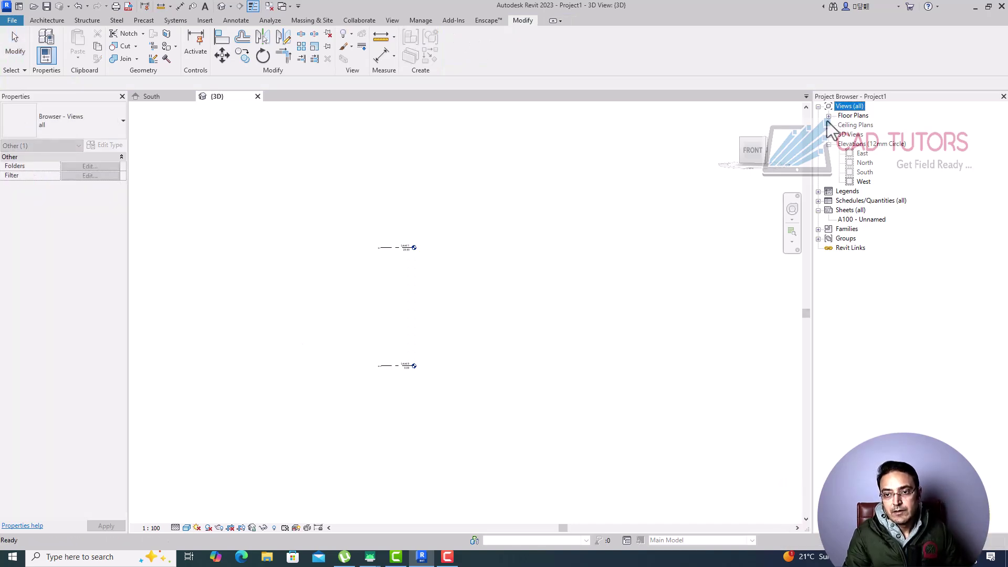
click(829, 115)
double_click(864, 125)
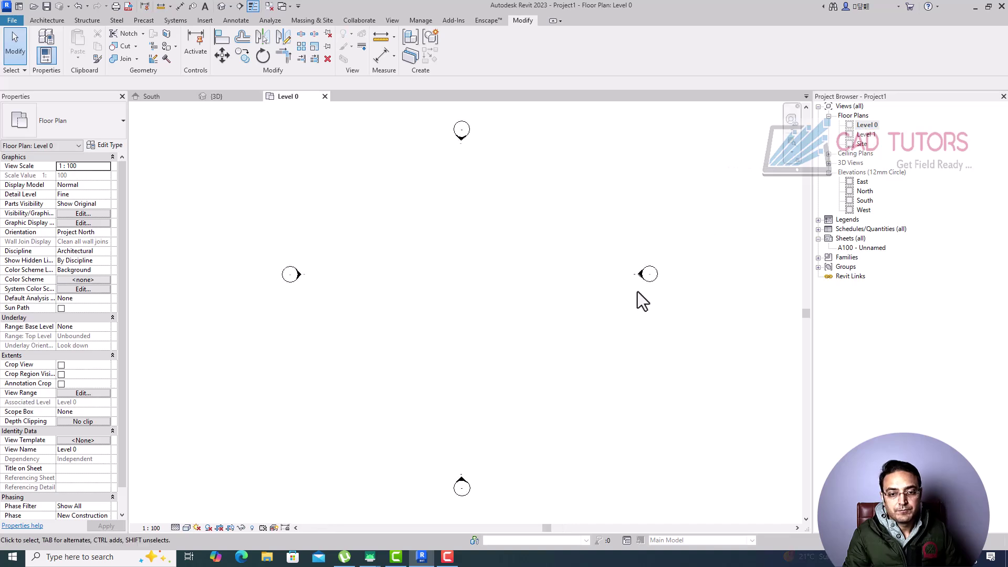
- Draw a rectangular enclosure of Wall-Ret_300Con walls, about 12.7 by 10.5 m, from Level 0 up to Level 1 between the elevation markers
click(53, 22)
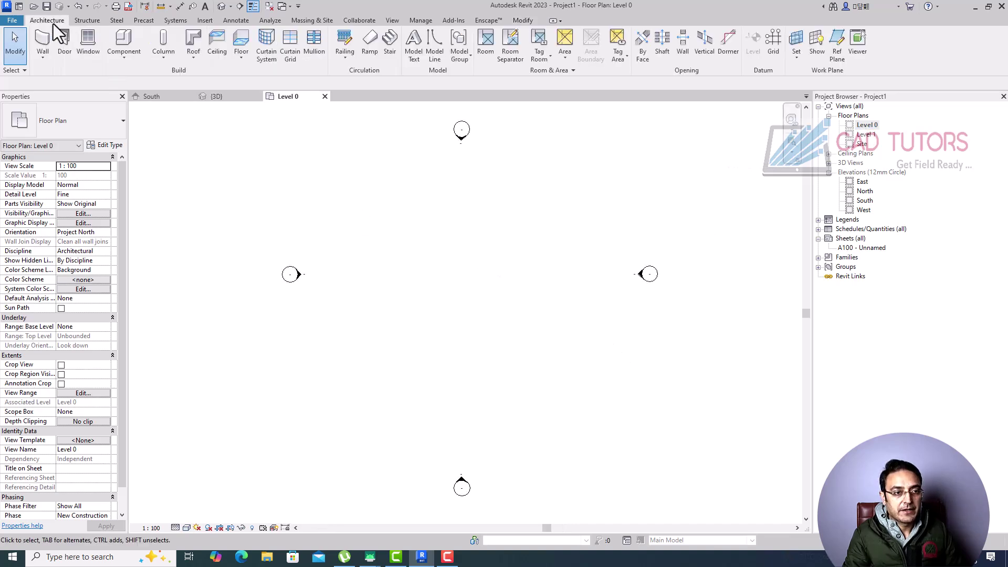
click(47, 59)
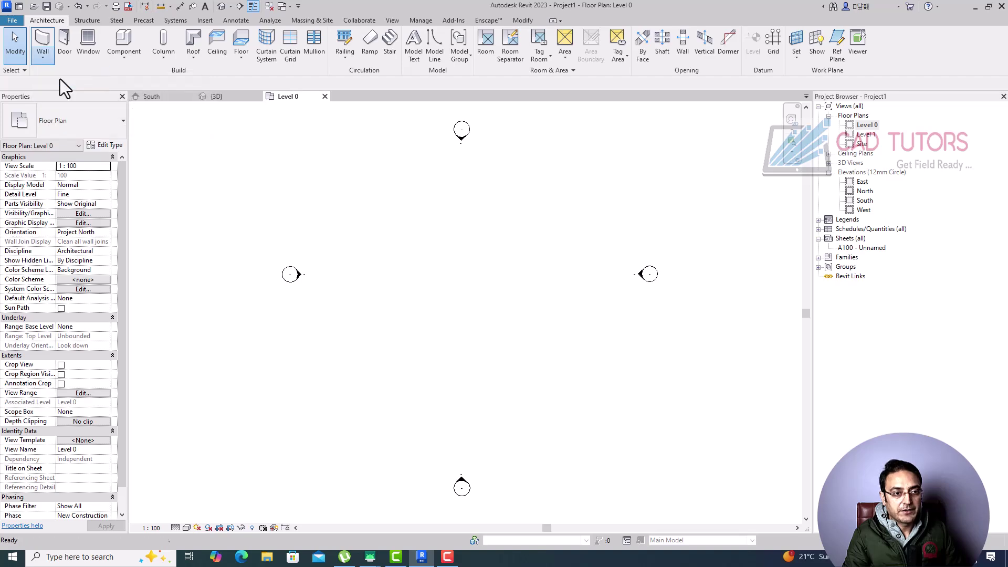
click(60, 78)
click(93, 125)
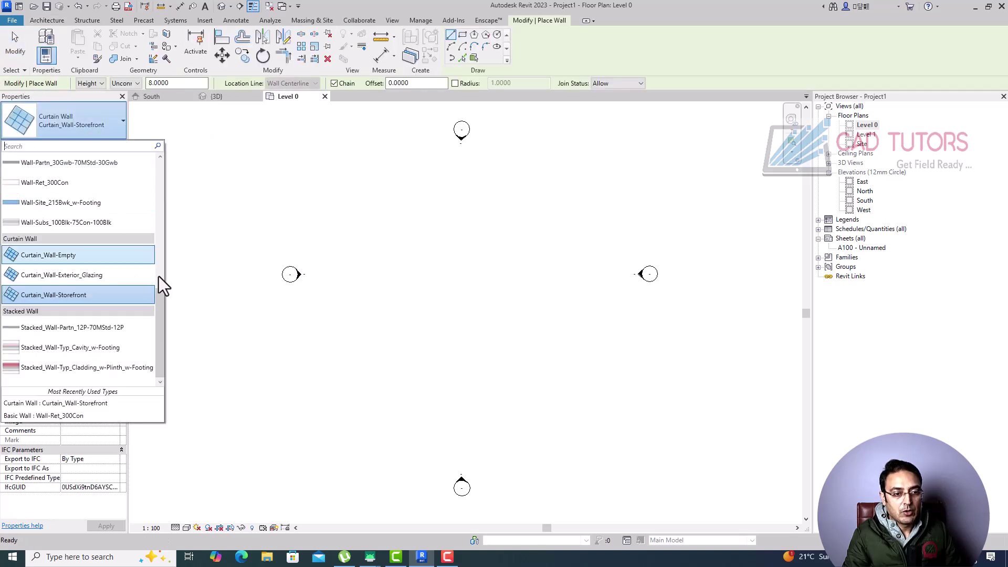
drag(159, 315, 159, 245)
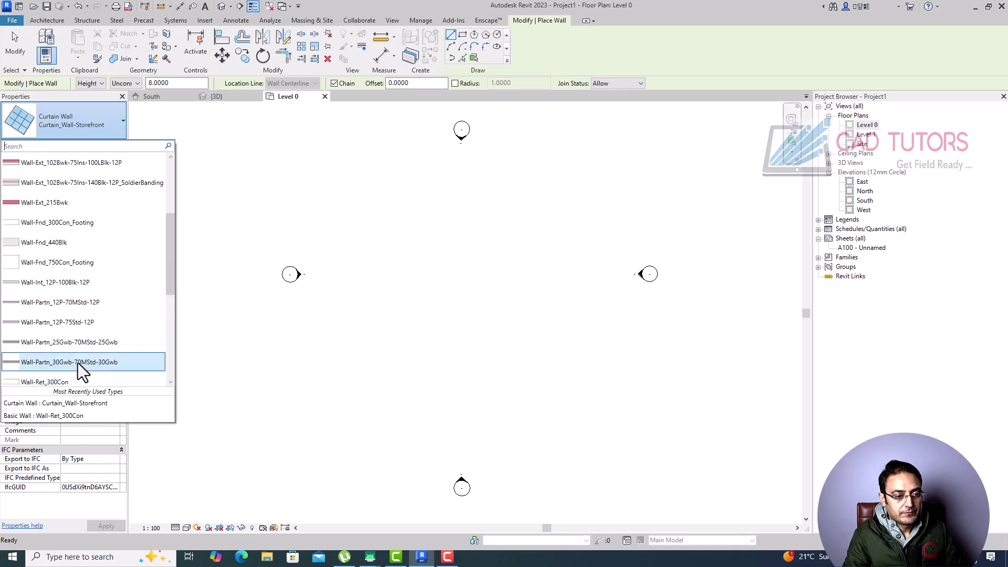
click(61, 382)
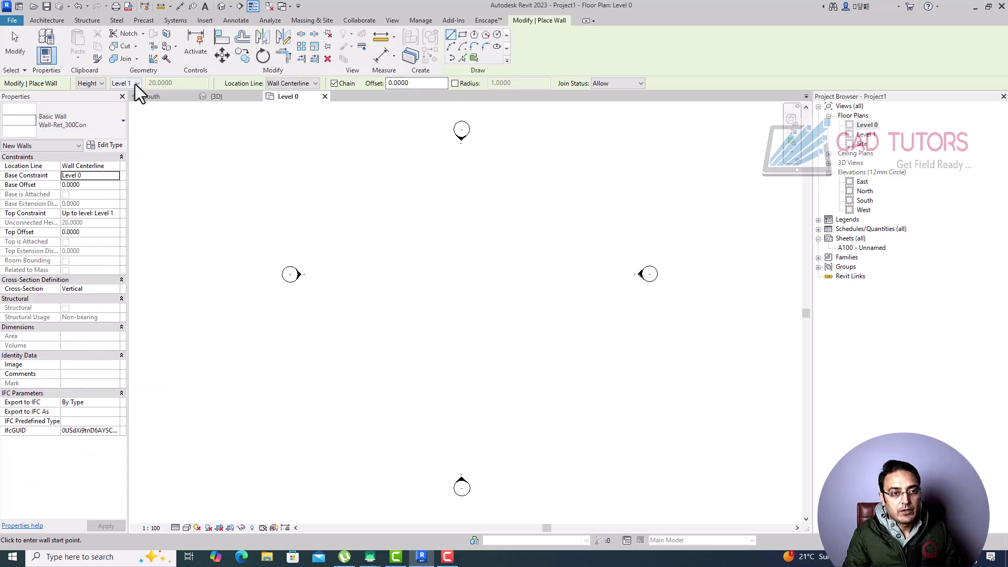
click(131, 103)
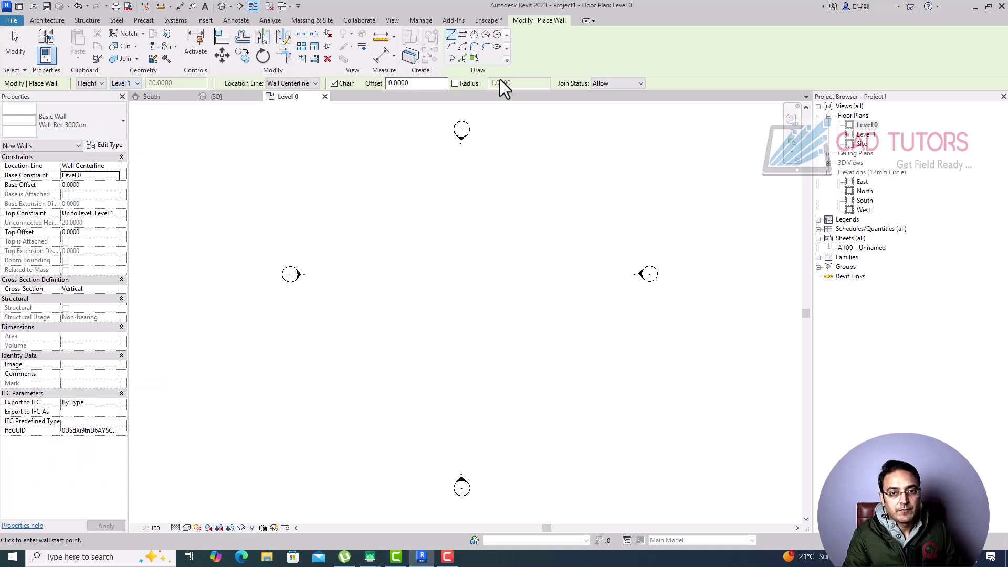
click(463, 35)
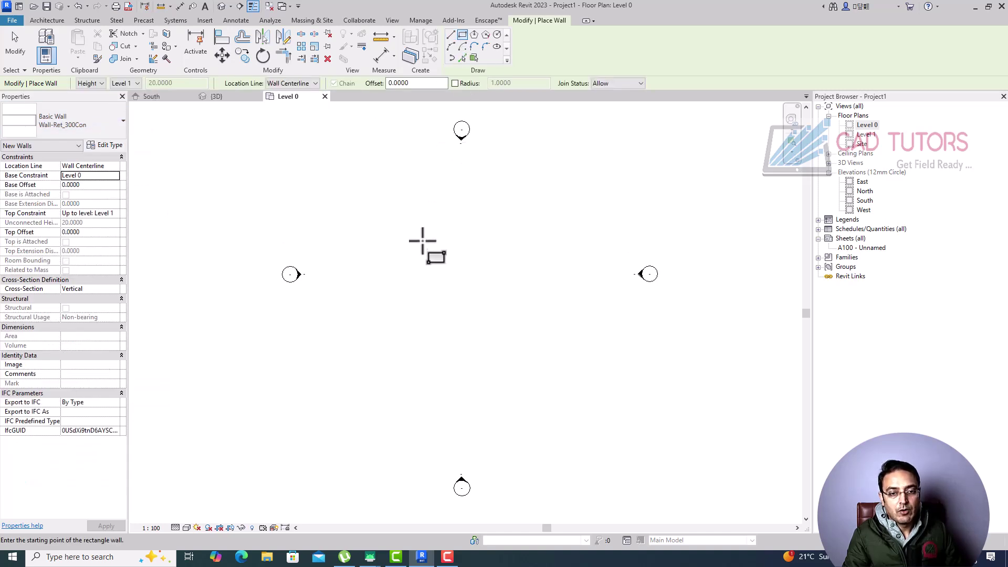
click(373, 223)
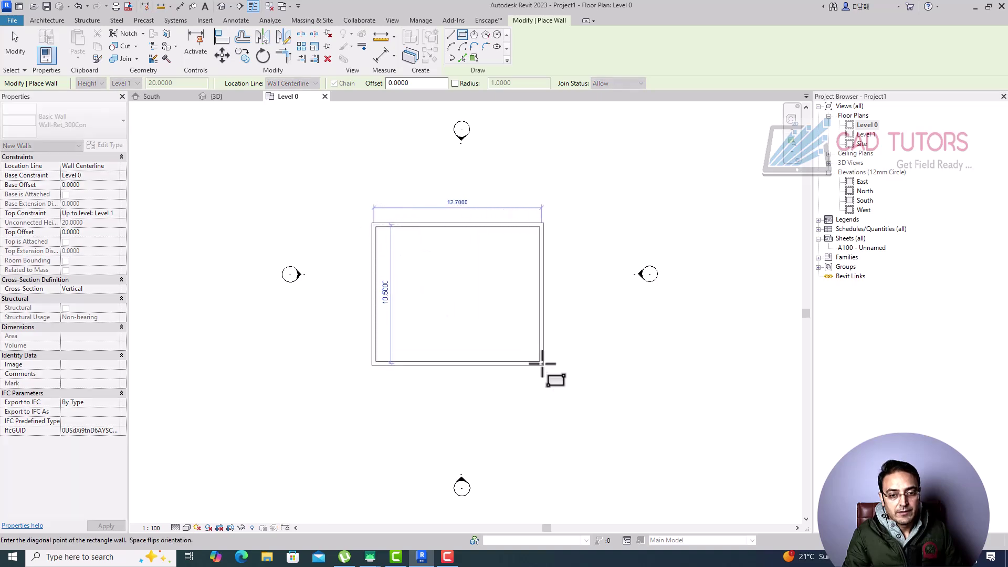
click(542, 363)
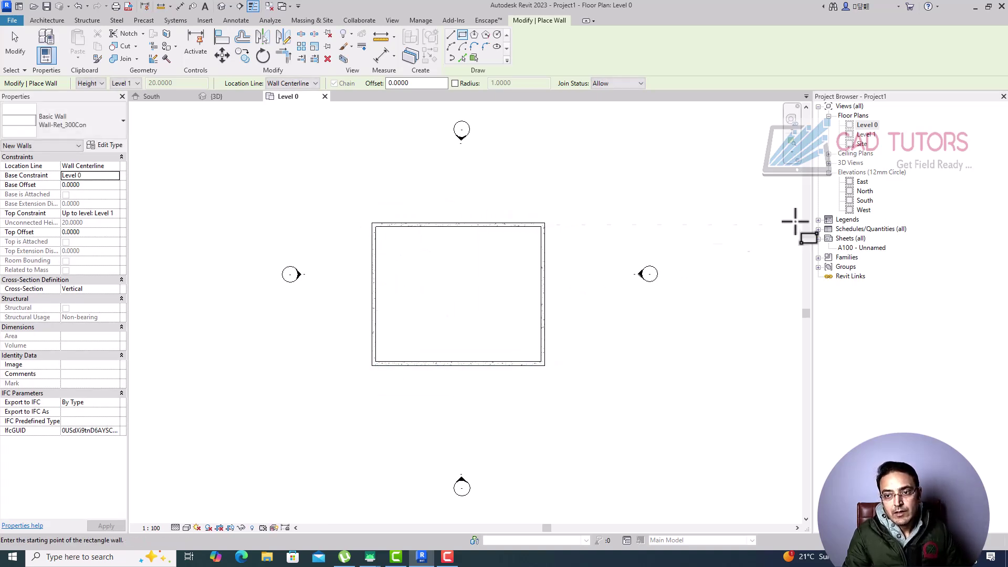
- In the Level 1 floor plan, start a roof by footprint and sketch a rectangular boundary along the outer wall faces
double_click(872, 135)
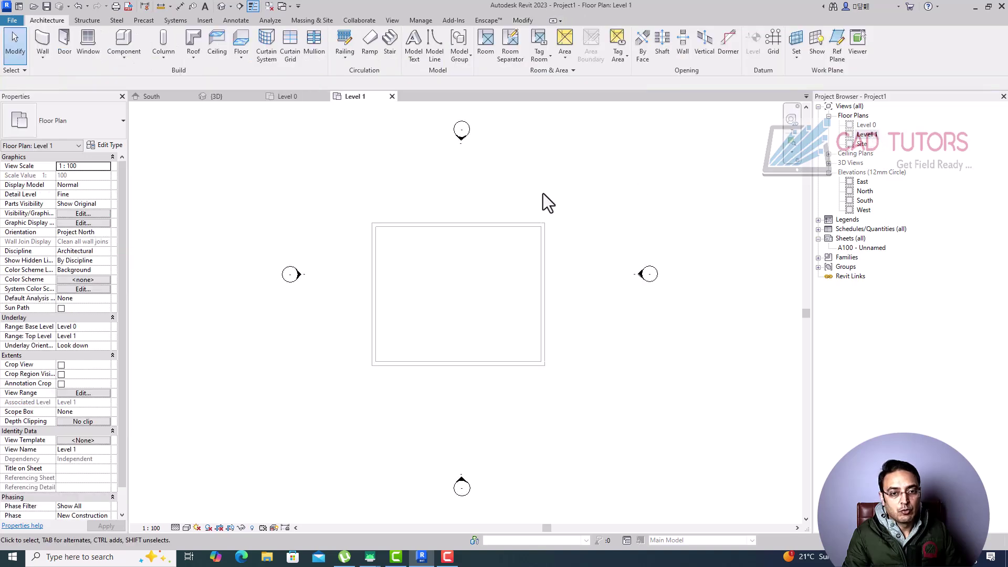
click(197, 61)
click(216, 81)
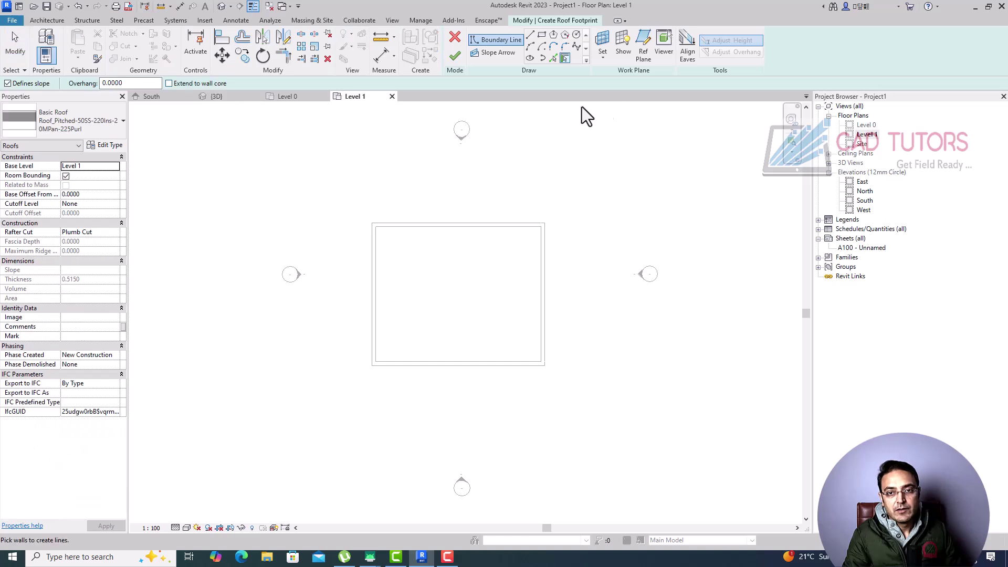
click(542, 34)
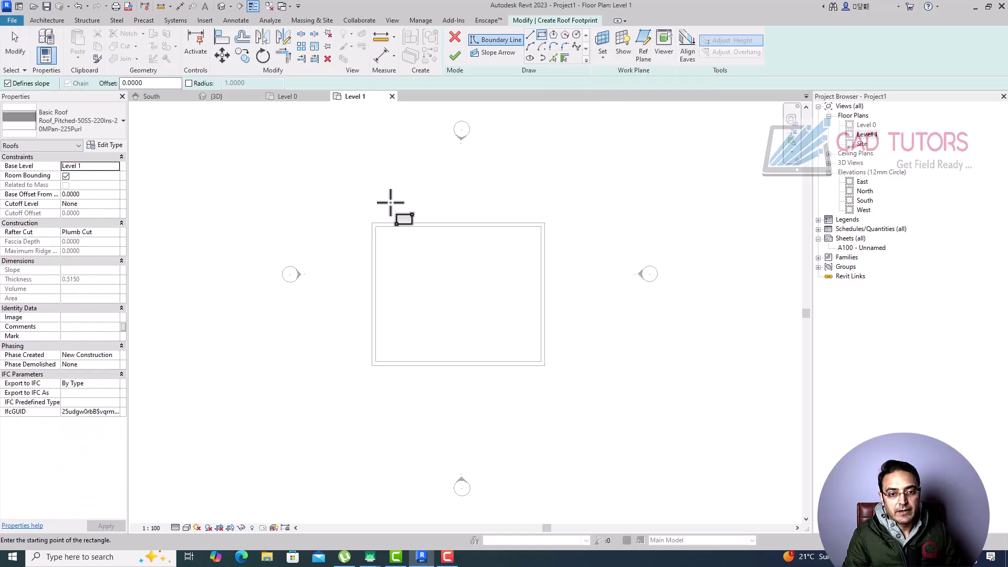
click(372, 225)
click(544, 366)
key(Escape)
key(Escape)
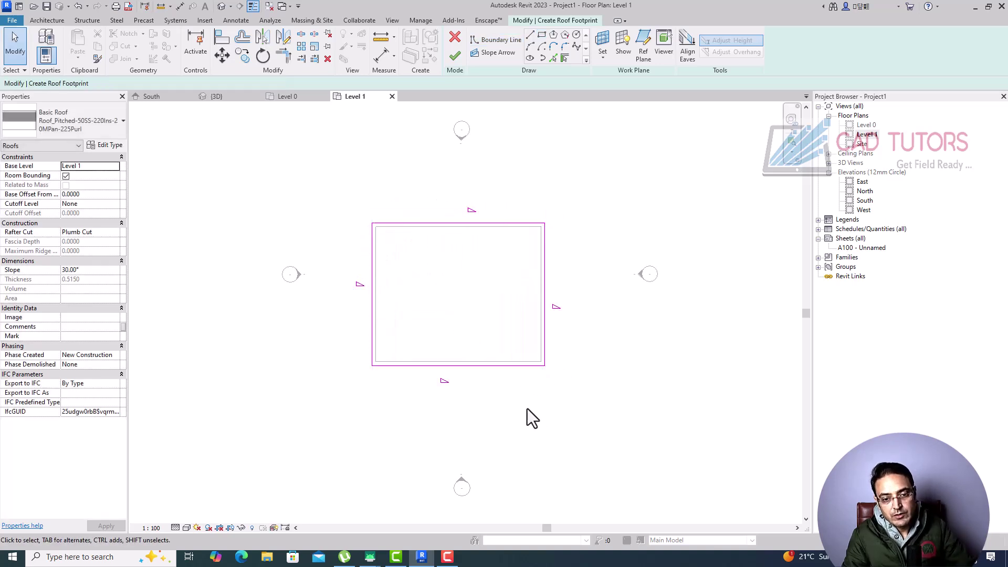
- Move the west roof boundary line outward in small nudges to about 1.2 m beyond the outer wall face
click(372, 341)
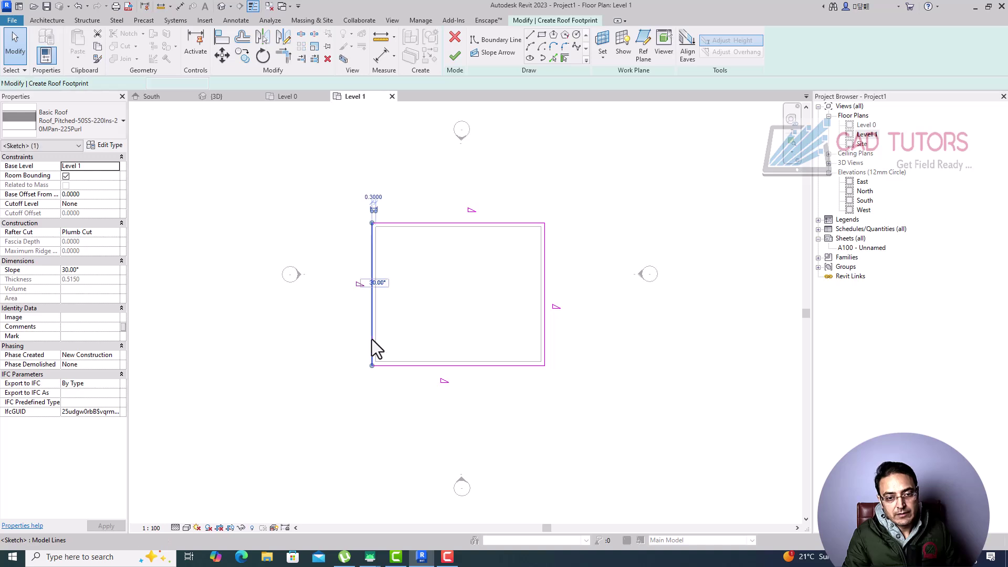
key(Left)
key(Left)
key(Left)
key(Left)
key(Left)
key(Left)
key(Left)
key(Left)
key(Left)
key(Left)
key(Left)
key(Left)
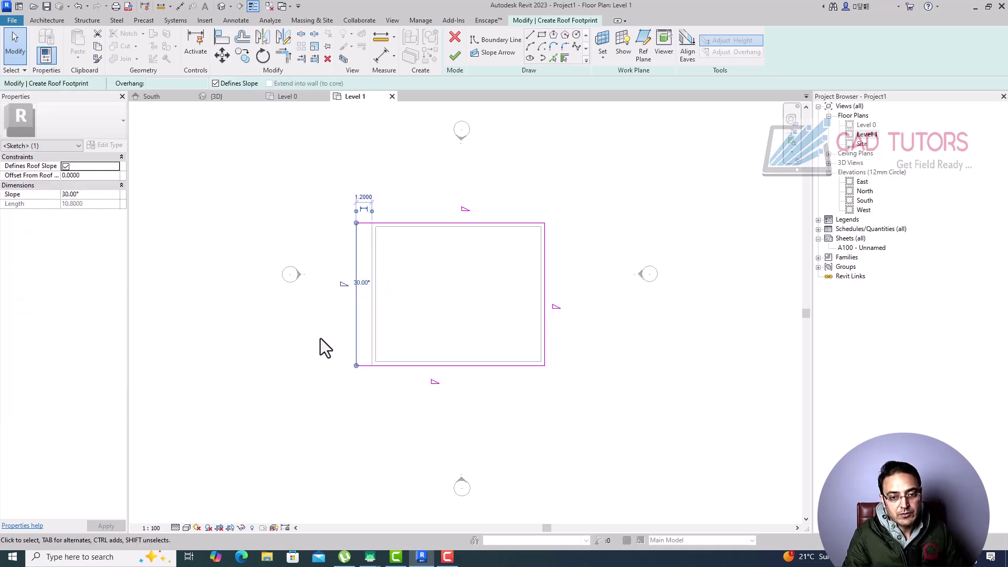
- Move the east roof boundary line outward in small nudges to give that side an overhang
click(547, 350)
key(Right)
key(Right)
key(Right)
key(Right)
key(Right)
key(Right)
key(Right)
key(Right)
key(Right)
key(Right)
key(Right)
key(Right)
key(Right)
key(Right)
key(Right)
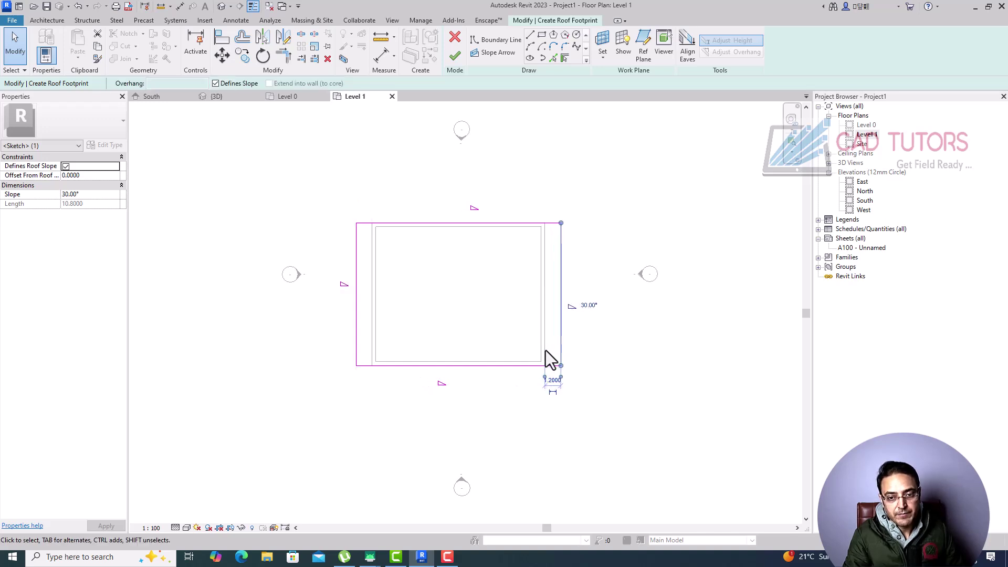
- Move the south roof boundary line outward in small nudges to create an overhang beyond the wall
click(515, 367)
key(Down)
key(Down)
key(Down)
key(Down)
key(Down)
key(Down)
key(Down)
key(Down)
key(Down)
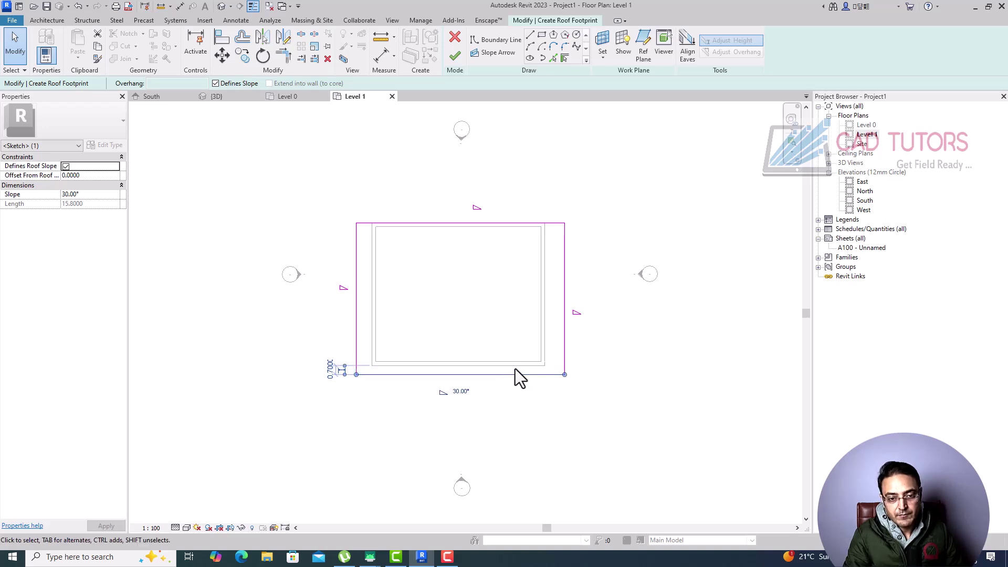
- Move the north roof boundary line outward in small nudges to about 1.3 m beyond the outer wall face
click(478, 221)
key(Up)
key(Up)
key(Up)
key(Up)
key(Up)
key(Up)
key(Up)
key(Up)
key(Up)
key(Up)
key(Up)
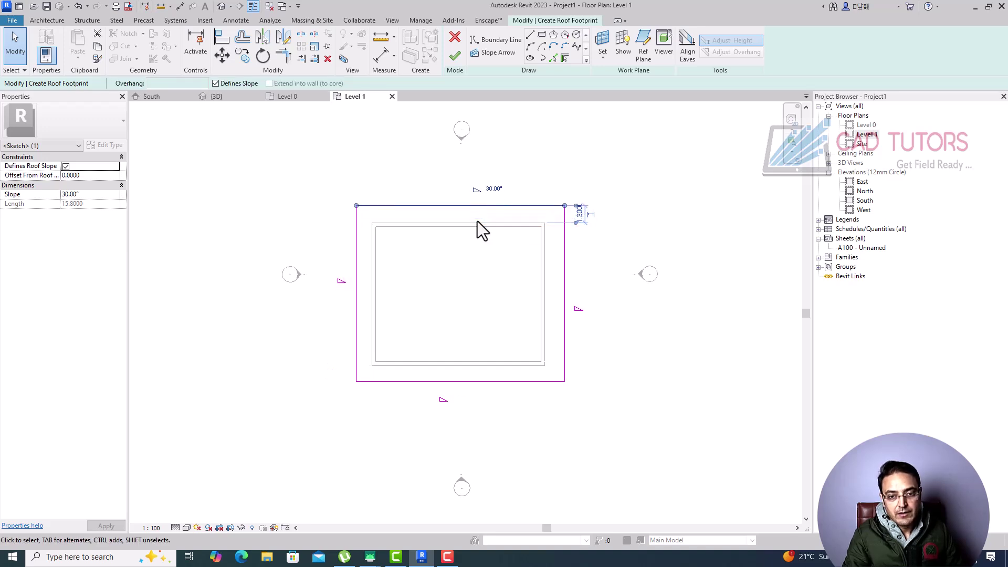
click(610, 264)
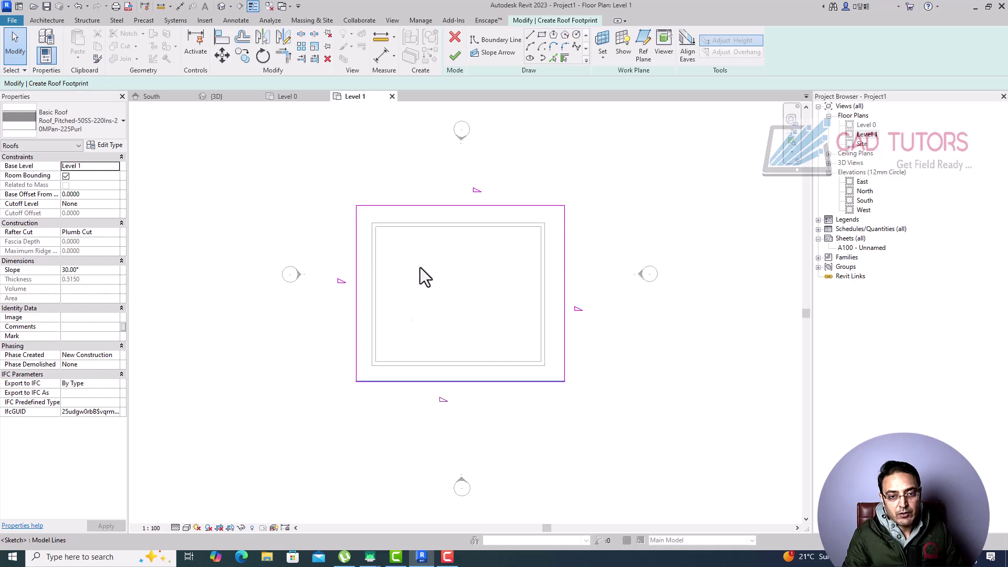
- Turn off the slope definition for the north and south boundary lines and finish the roof as a gable
click(411, 382)
ctrl+click(412, 207)
click(216, 84)
click(454, 56)
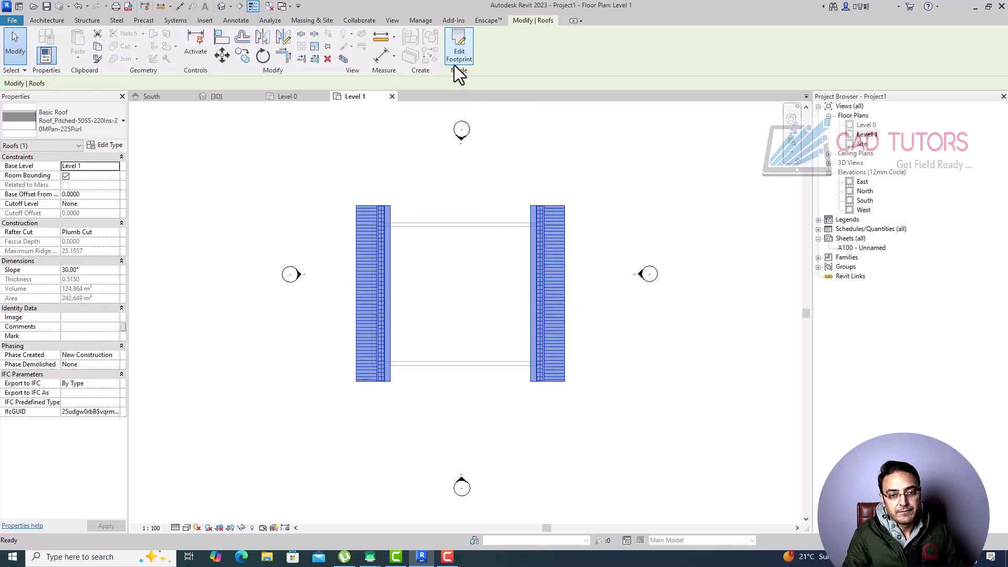
- Change the roof type to Roof_Generic-125mm and view the building in 3D
click(376, 394)
click(368, 384)
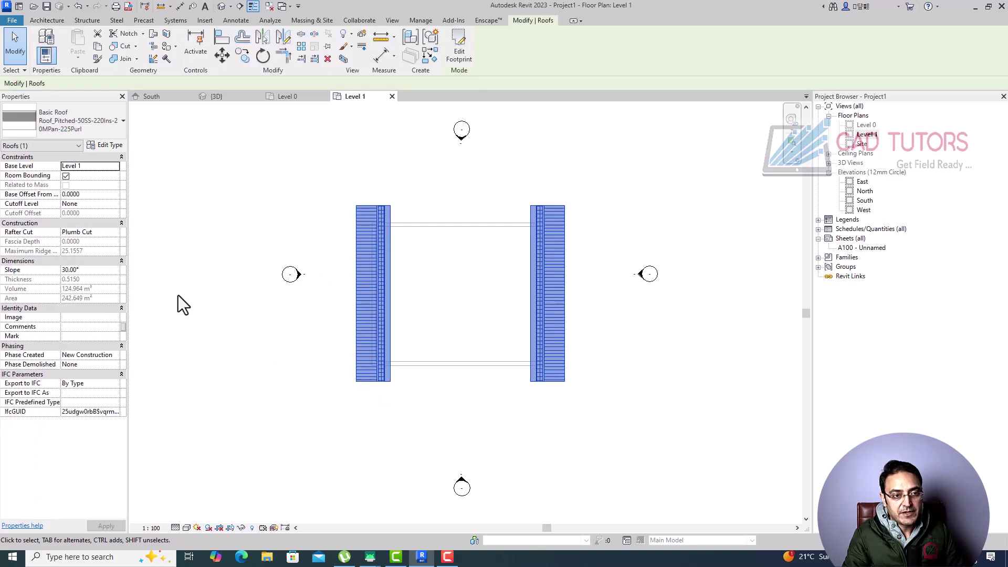
click(58, 113)
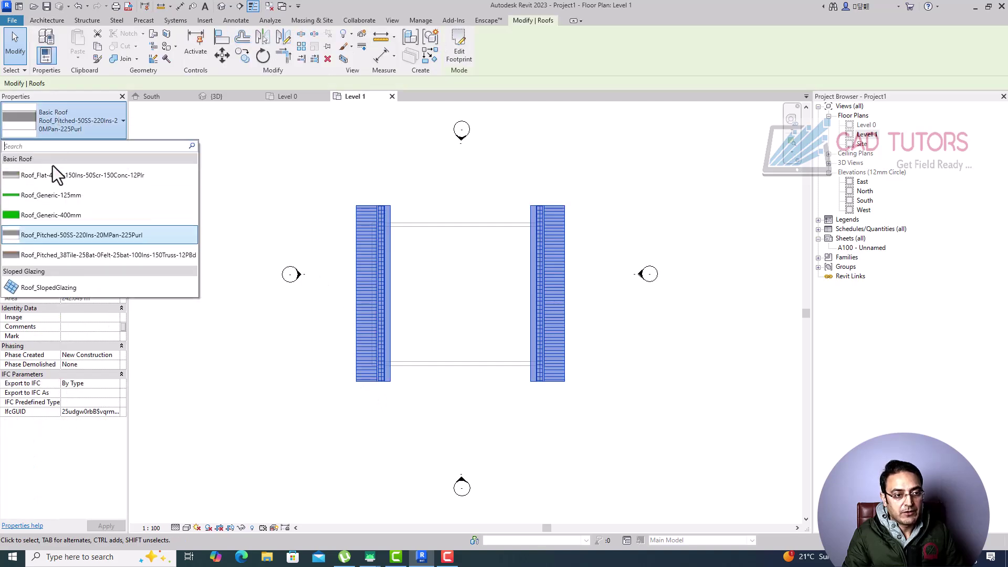
click(57, 196)
click(221, 6)
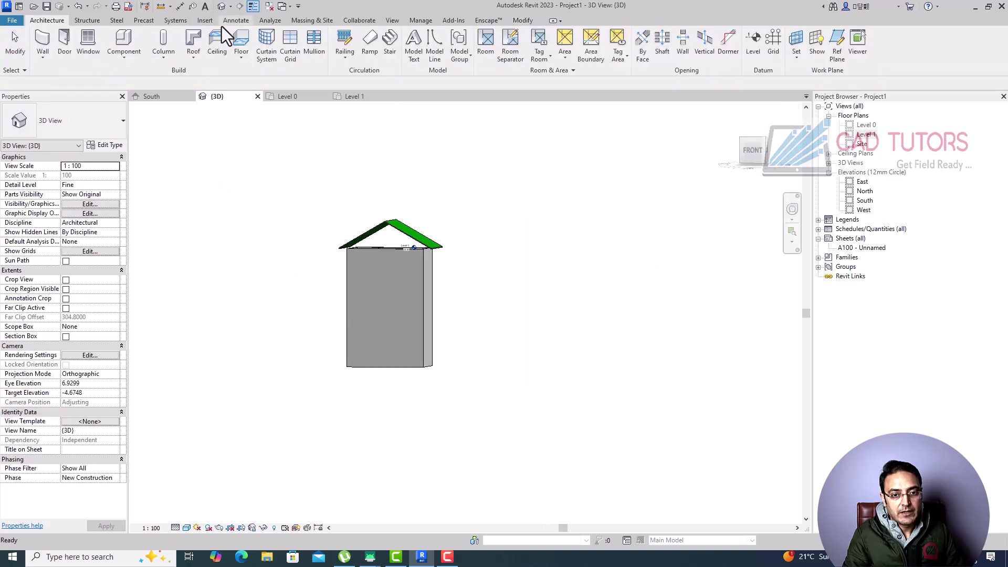
mouse_move(429, 318)
shift+middle_down()
mouse_move(452, 342)
mouse_move(475, 344)
mouse_move(438, 329)
shift+middle_up()
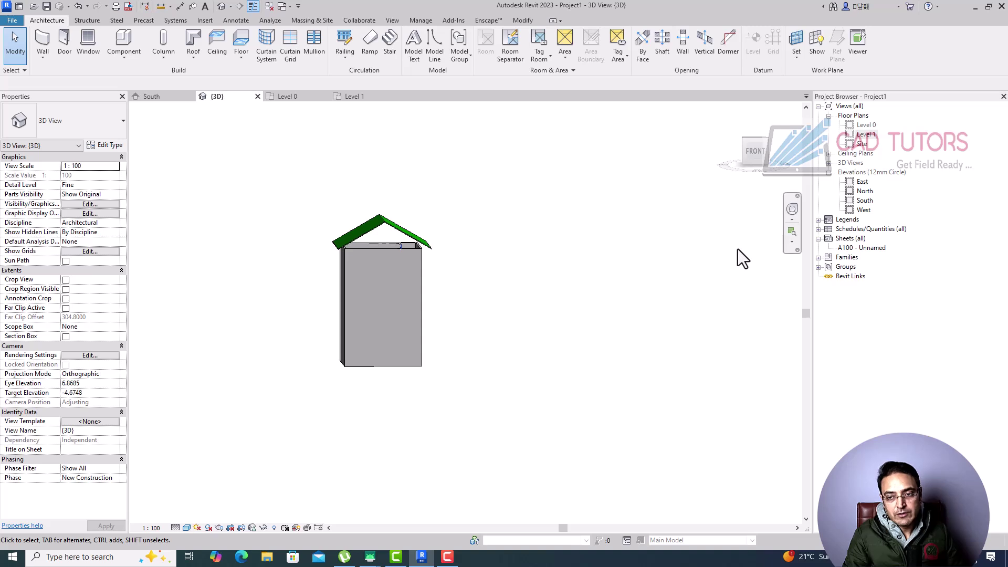
- In the South elevation, set the height of Level 1 above Level 0 to 3 m
double_click(864, 203)
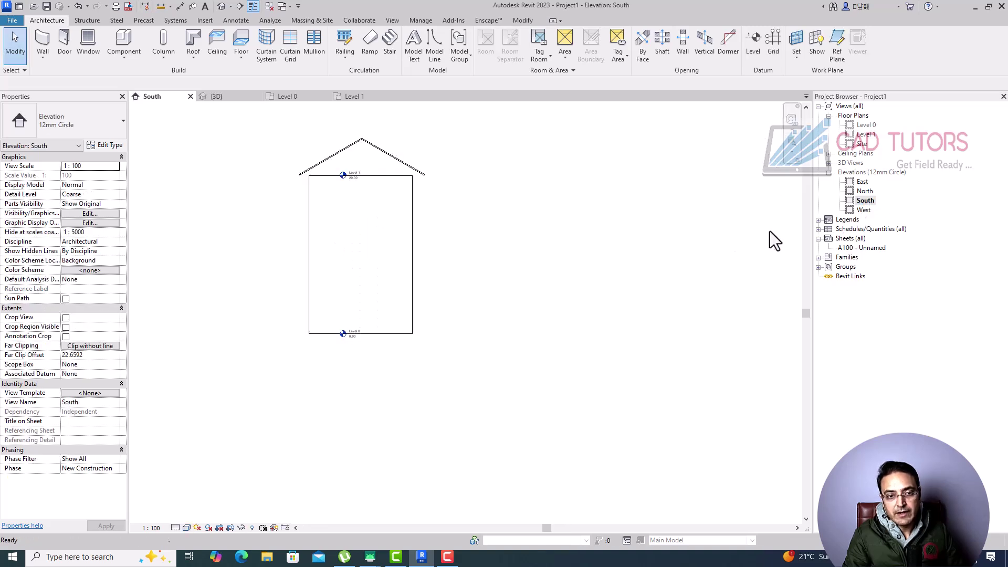
scroll(353, 173, up, 2)
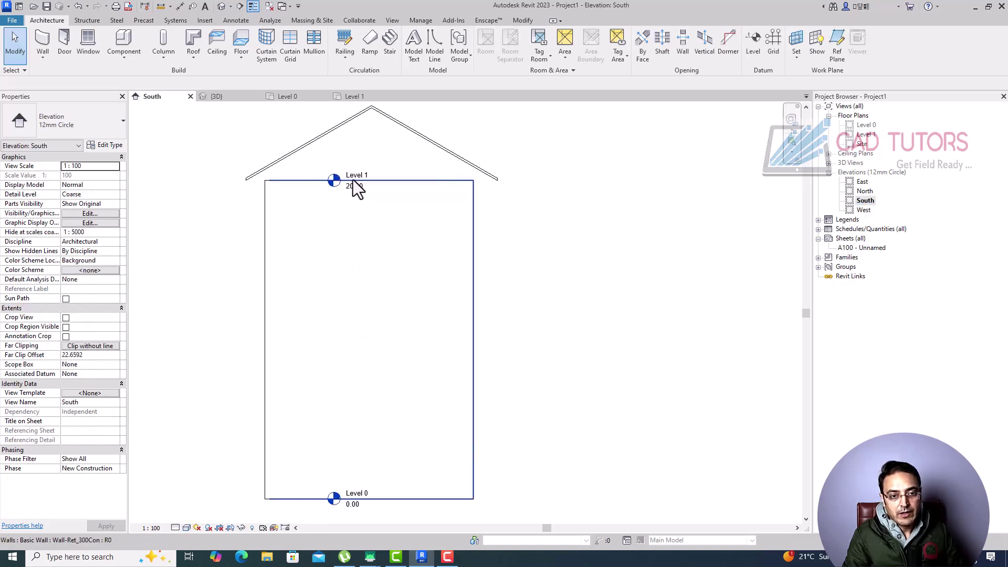
click(352, 178)
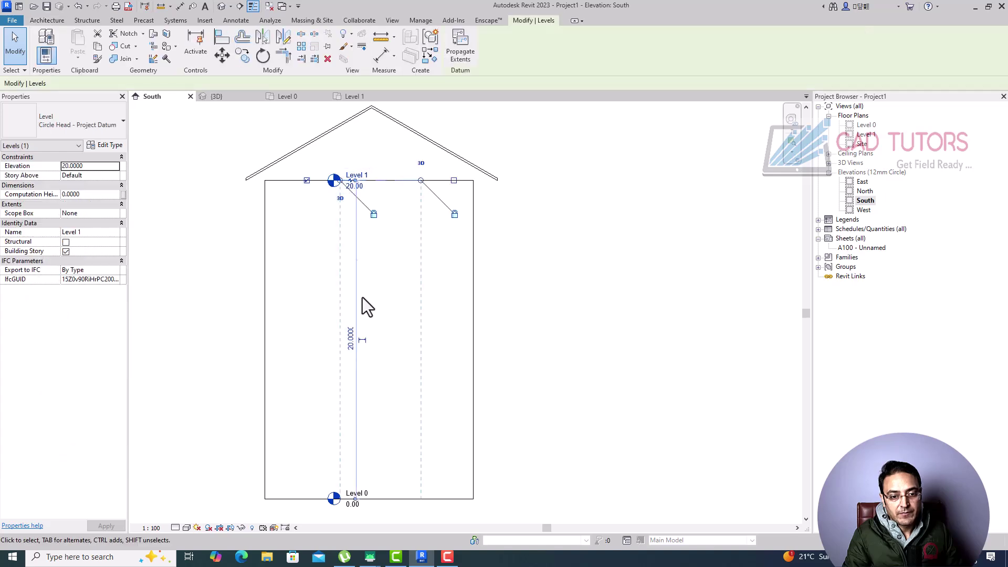
click(352, 341)
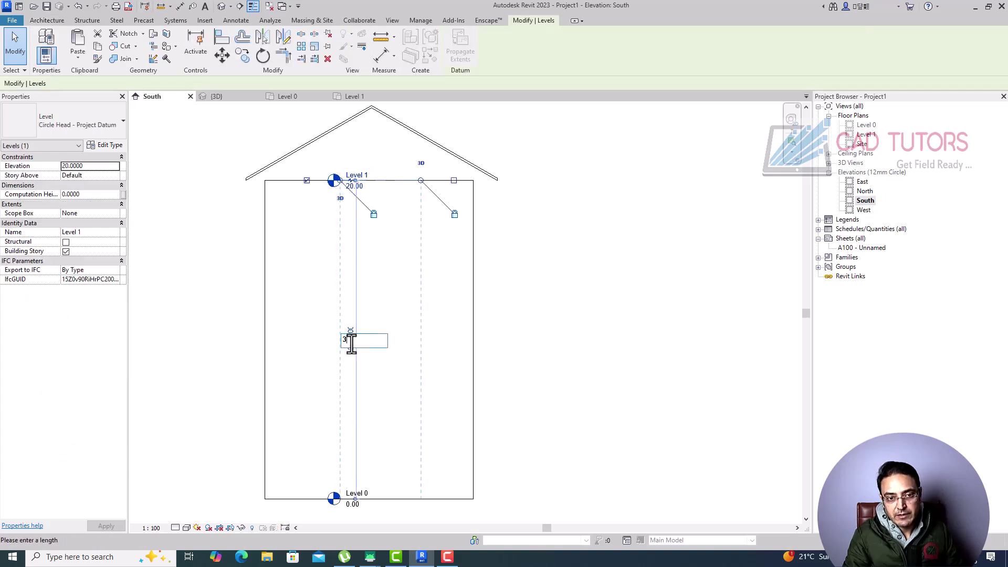
text(3)
key(Return)
click(497, 298)
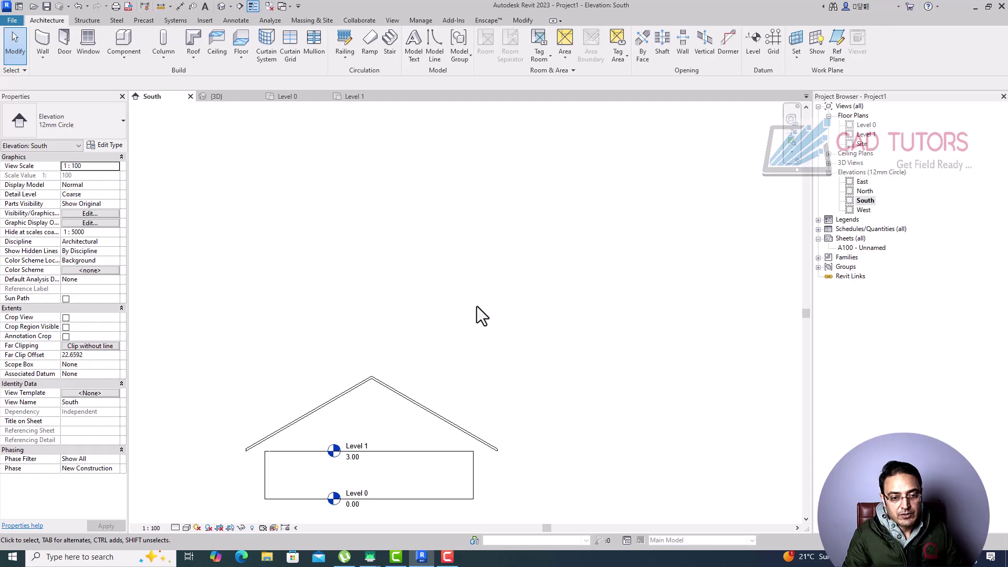
middle_drag(477, 310, 507, 275)
- In the 3D view, attach the tops of all four connected walls to the gable roof and look at the gable end from the front
click(221, 6)
scroll(399, 367, up, 5)
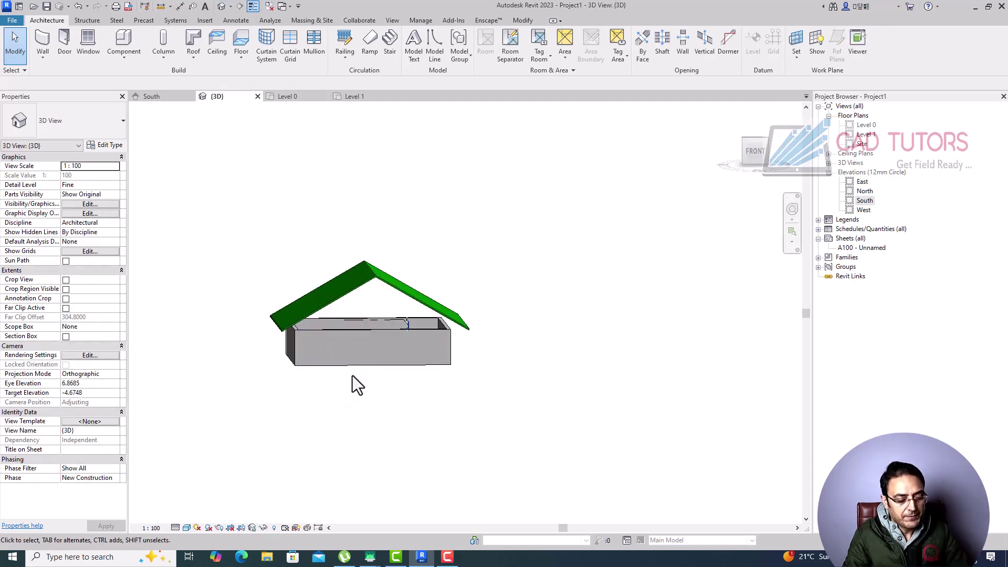
shift+middle_drag(276, 367, 314, 346)
scroll(341, 330, up, 2)
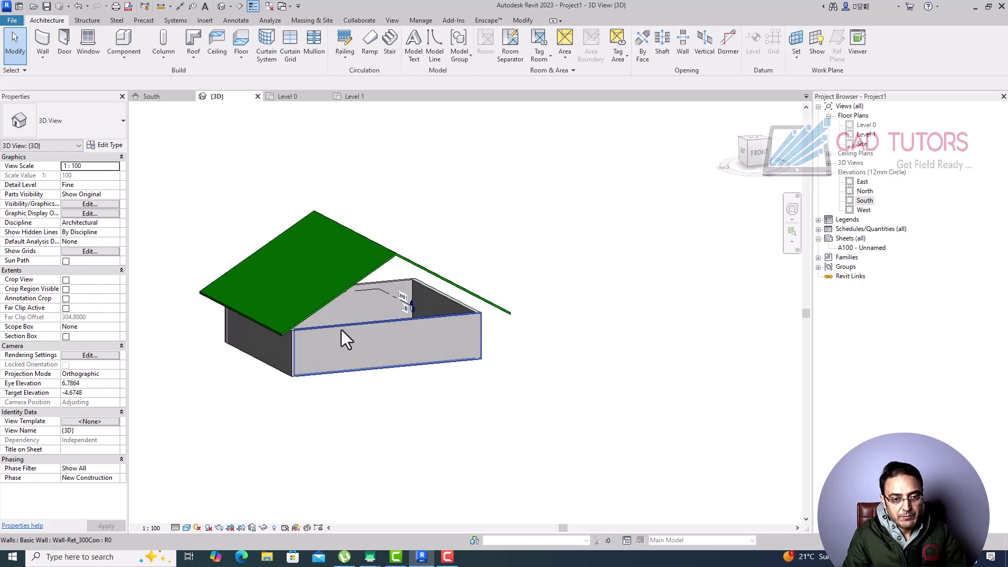
key(Tab)
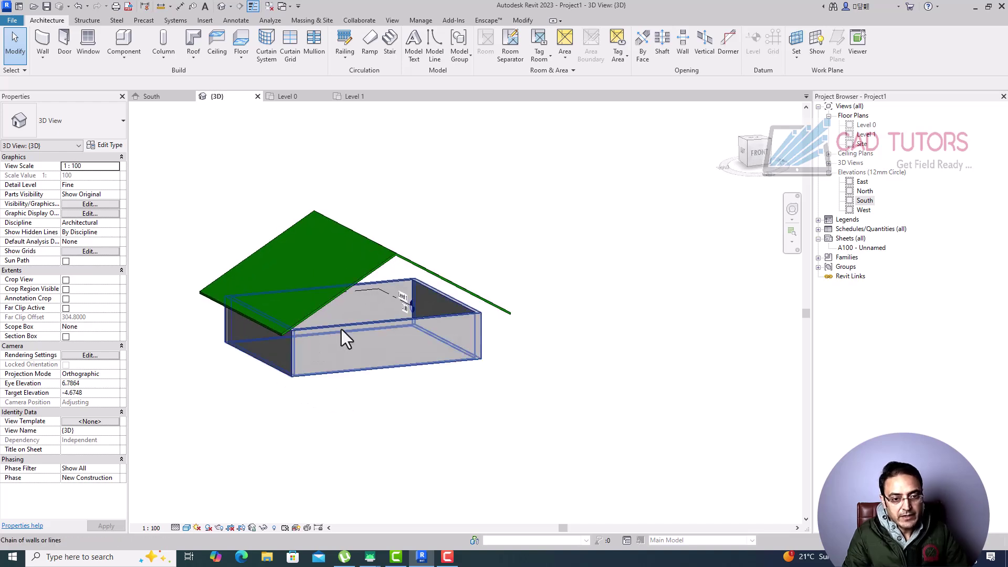
click(341, 329)
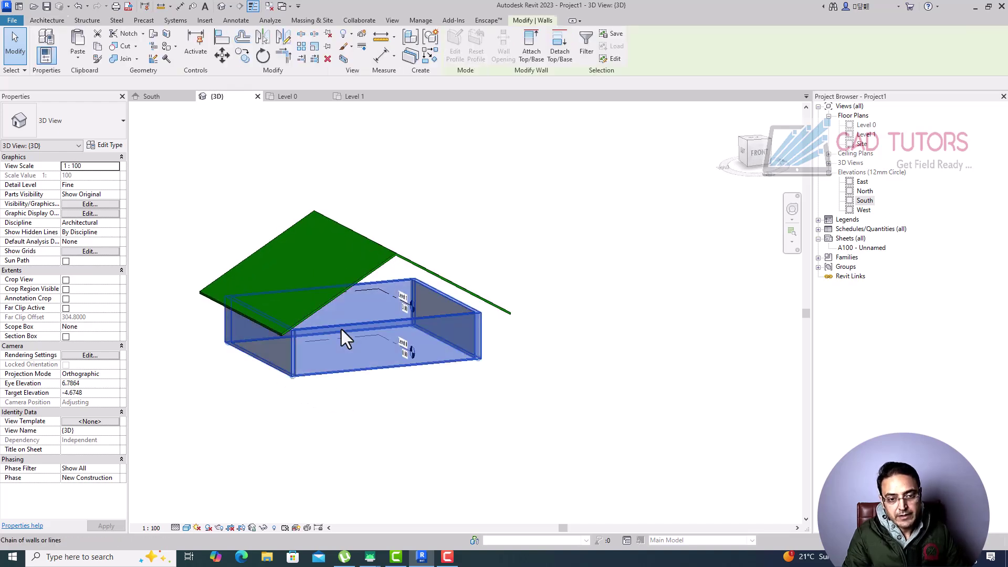
click(531, 52)
click(367, 239)
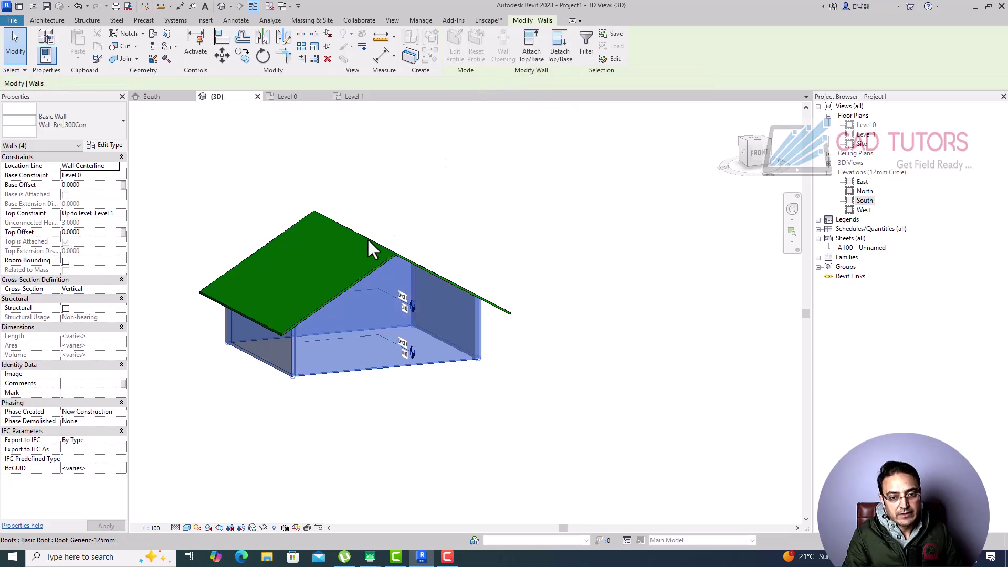
click(531, 265)
shift+middle_drag(510, 268, 399, 270)
scroll(315, 353, up, 3)
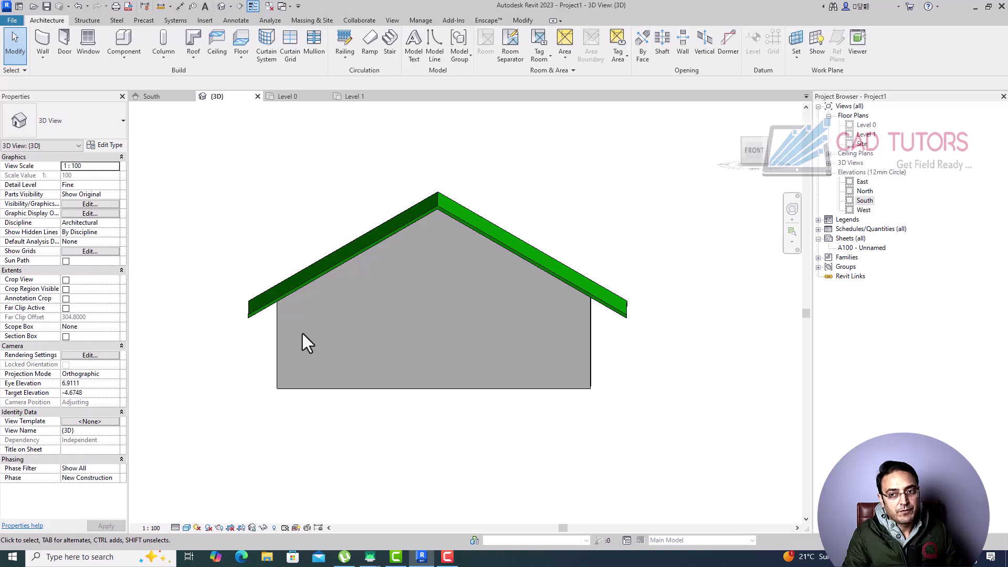
- On the Level 0 plan, draw an 11.5 m Curtain_Wall-Storefront wall embedded in the south wall, just short of both corners
double_click(867, 125)
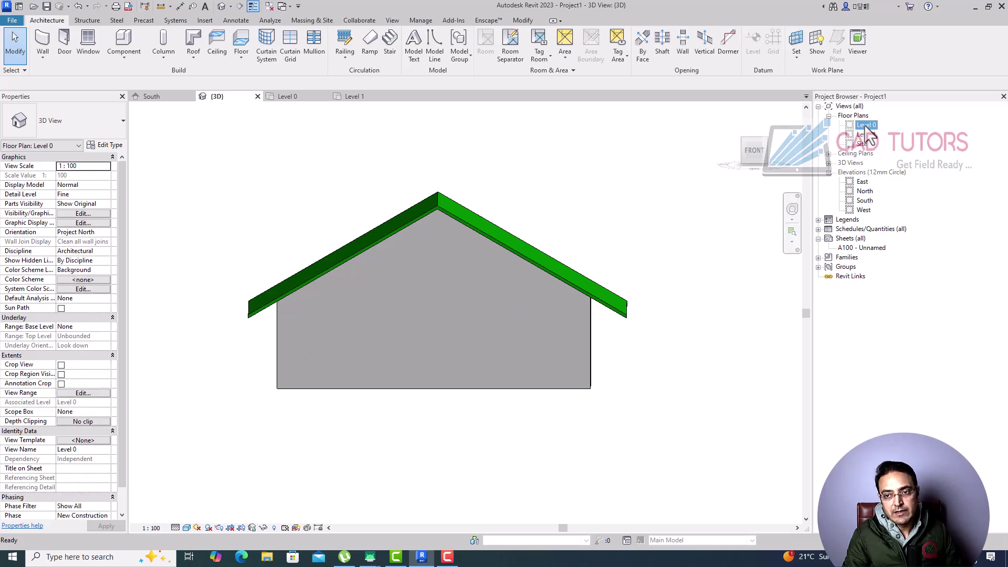
scroll(560, 333, up, 2)
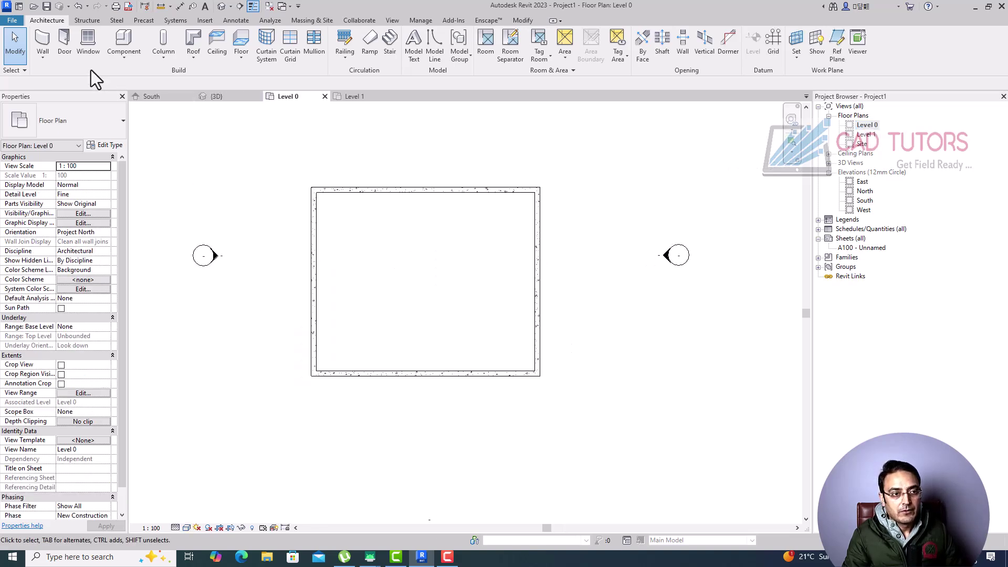
click(46, 58)
click(52, 80)
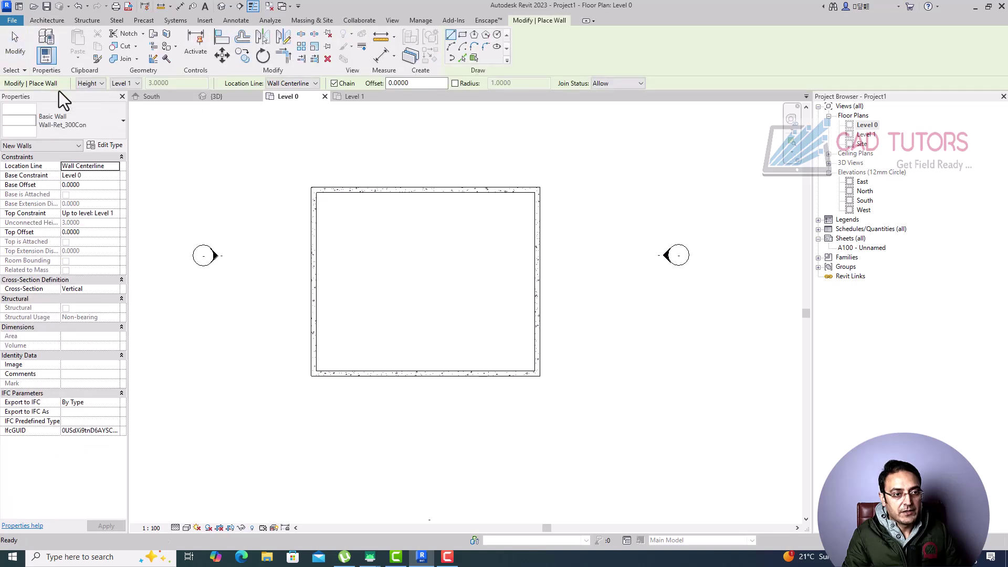
click(87, 128)
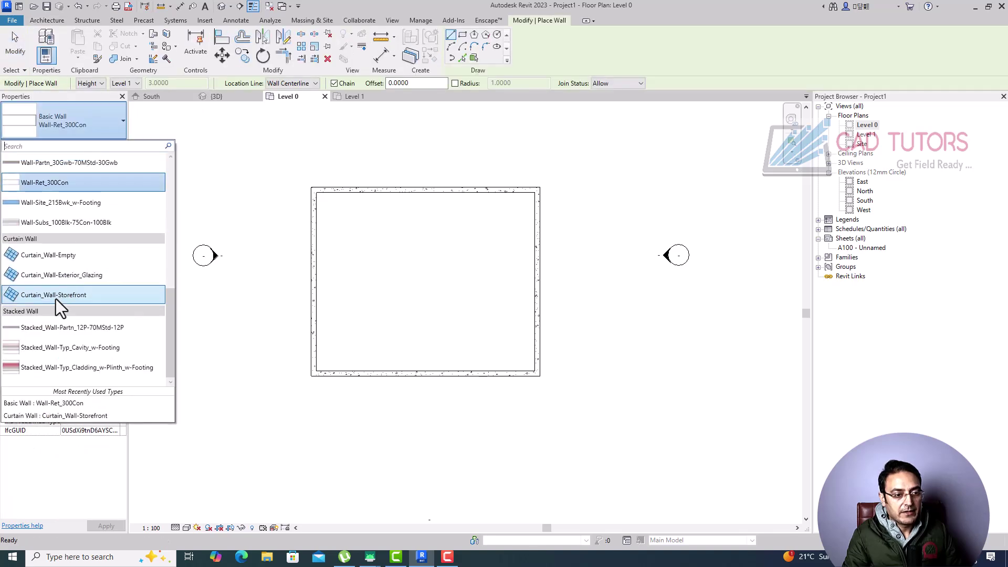
click(56, 299)
scroll(334, 386, up, 1)
scroll(333, 387, up, 3)
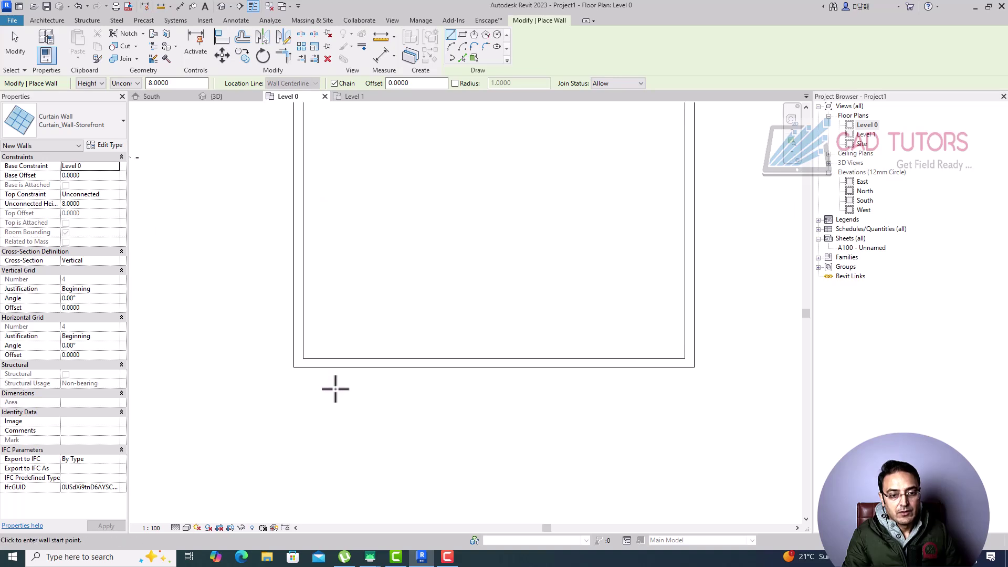
click(310, 357)
scroll(326, 361, down, 3)
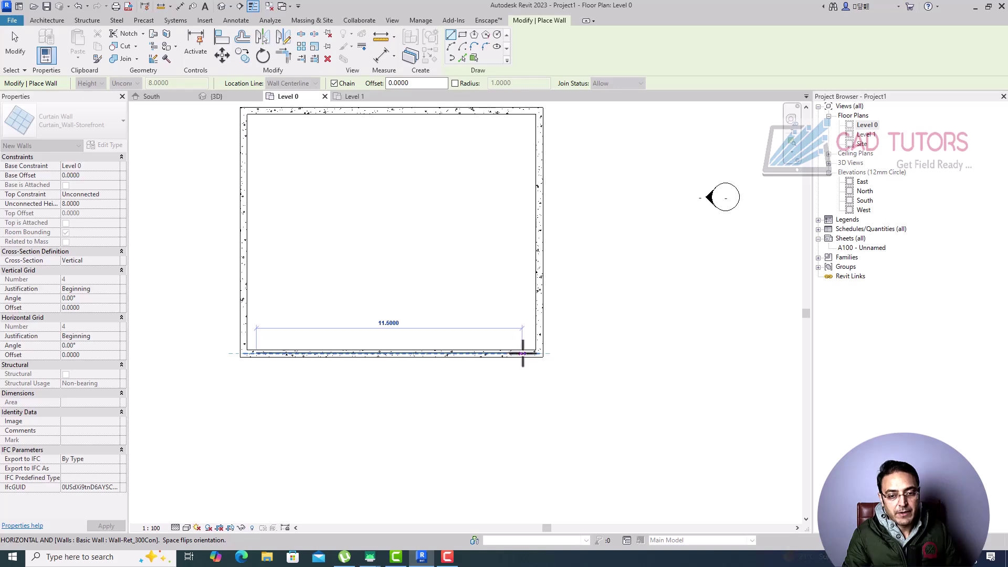
click(522, 353)
key(Escape)
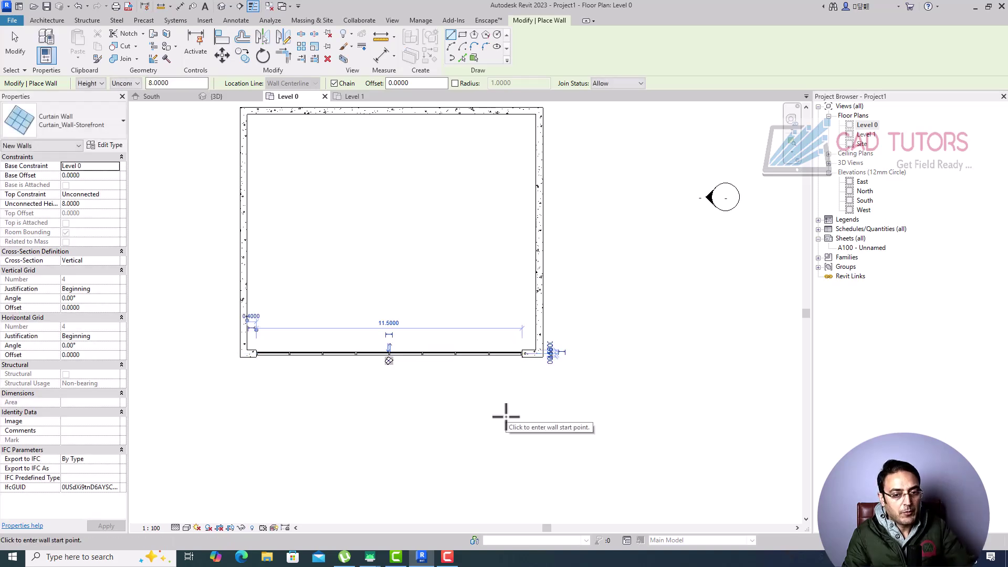
key(Escape)
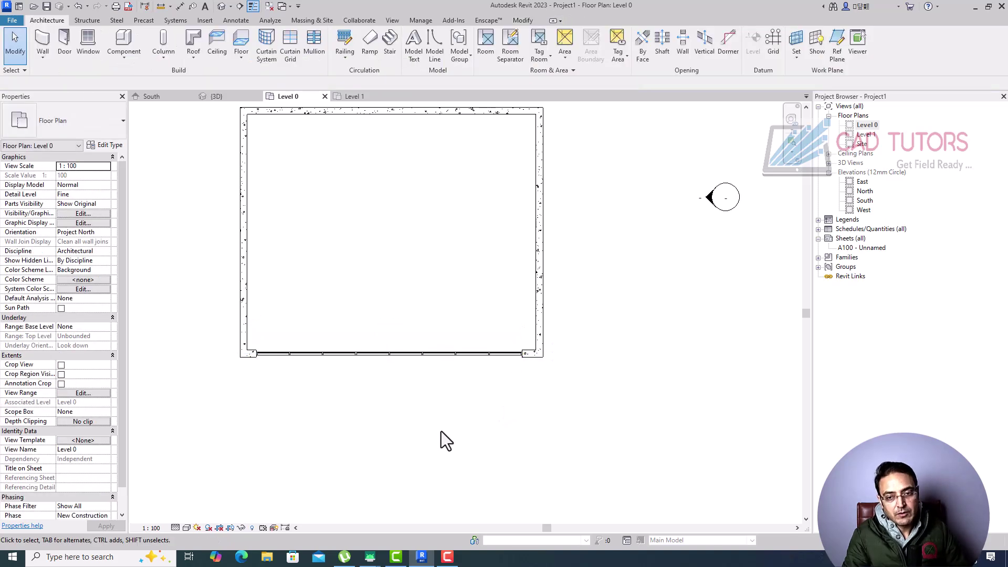
- In the South elevation, raise the base of the Storefront curtain wall to about 2.6 m above Level 0
double_click(864, 201)
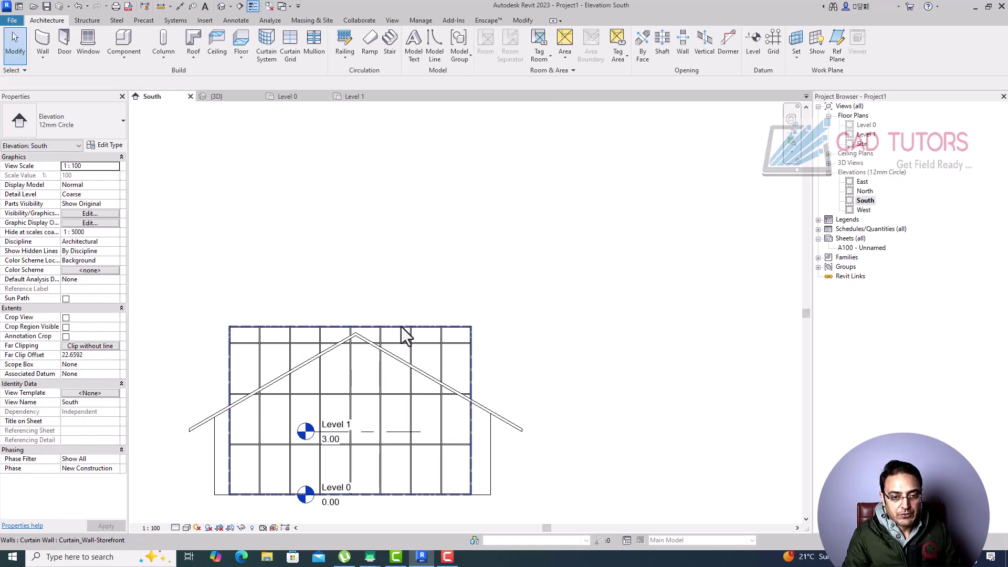
click(392, 380)
drag(352, 502, 349, 442)
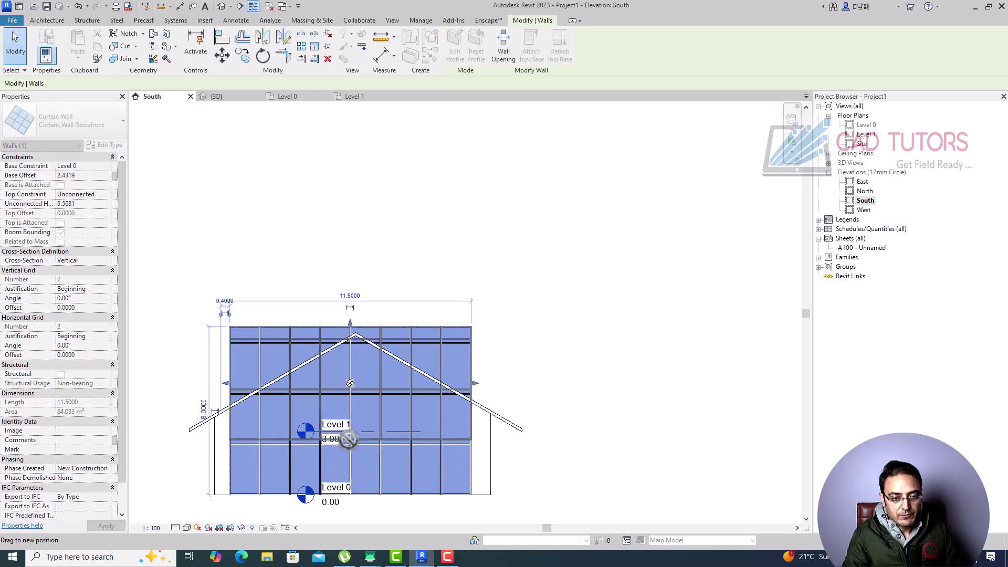
click(579, 322)
scroll(344, 388, up, 2)
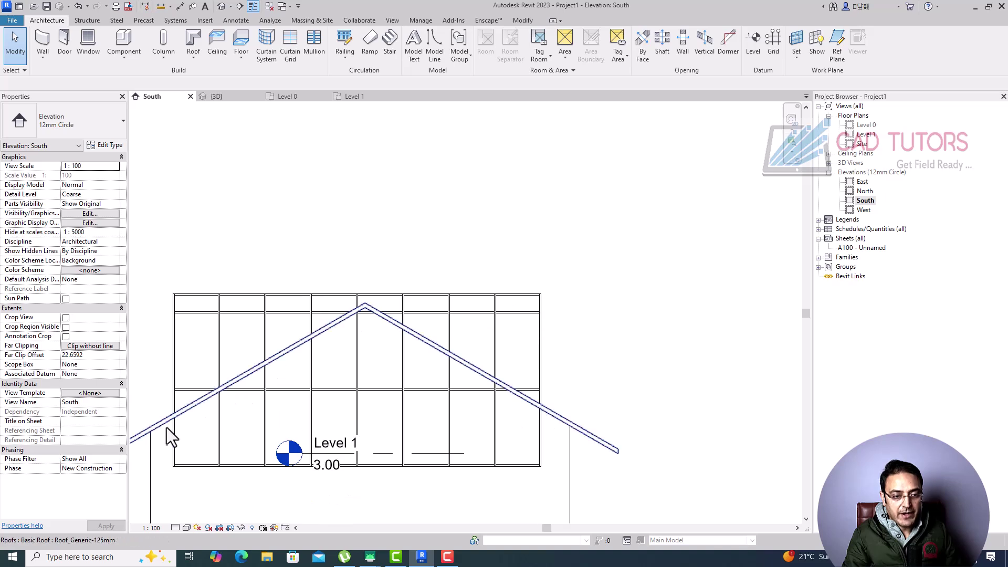
scroll(394, 308, down, 2)
scroll(370, 339, up, 1)
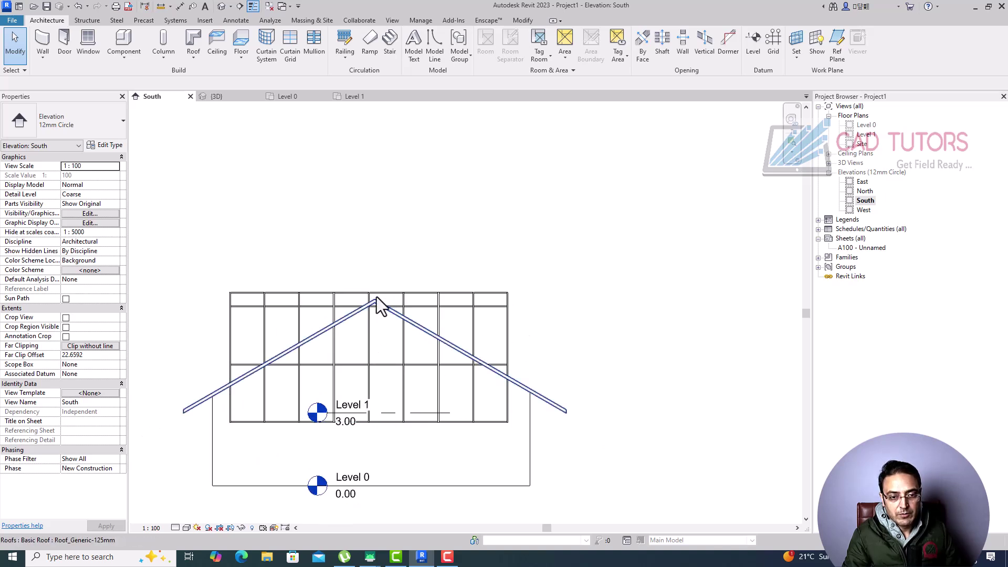
click(504, 294)
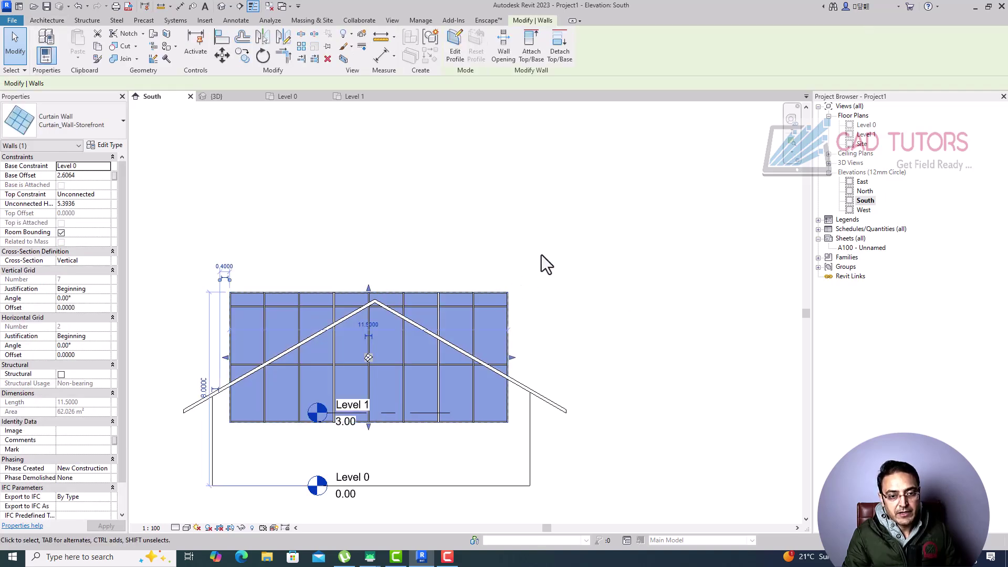
click(547, 266)
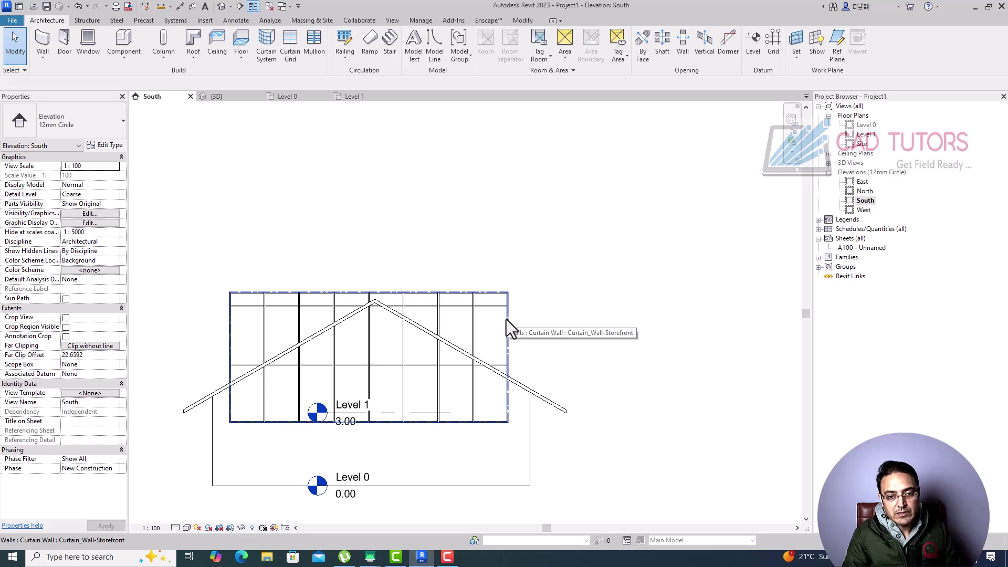
- Edit the curtain wall's profile and add two sloped lines offset 0.3 m below the roof slopes
click(508, 320)
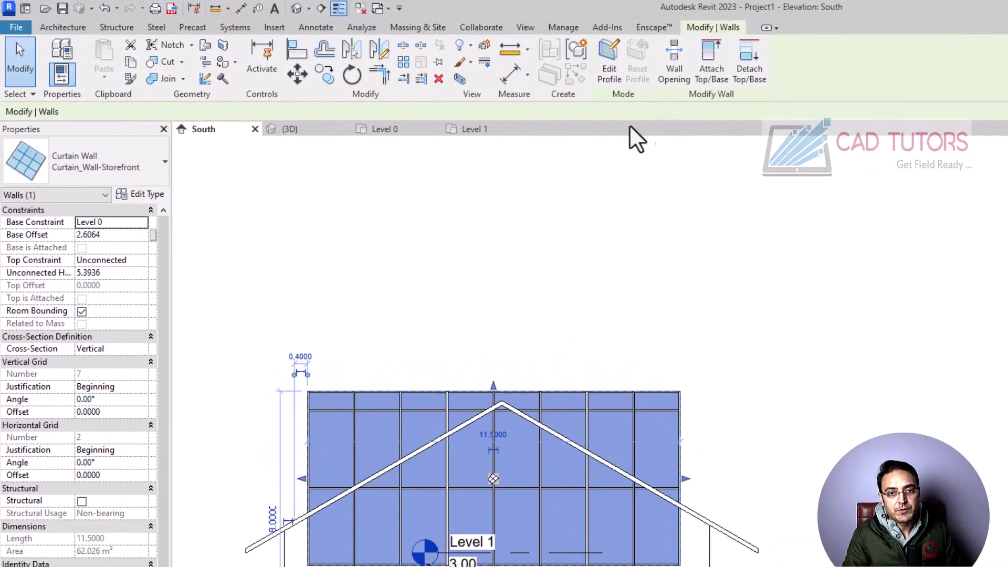
click(609, 72)
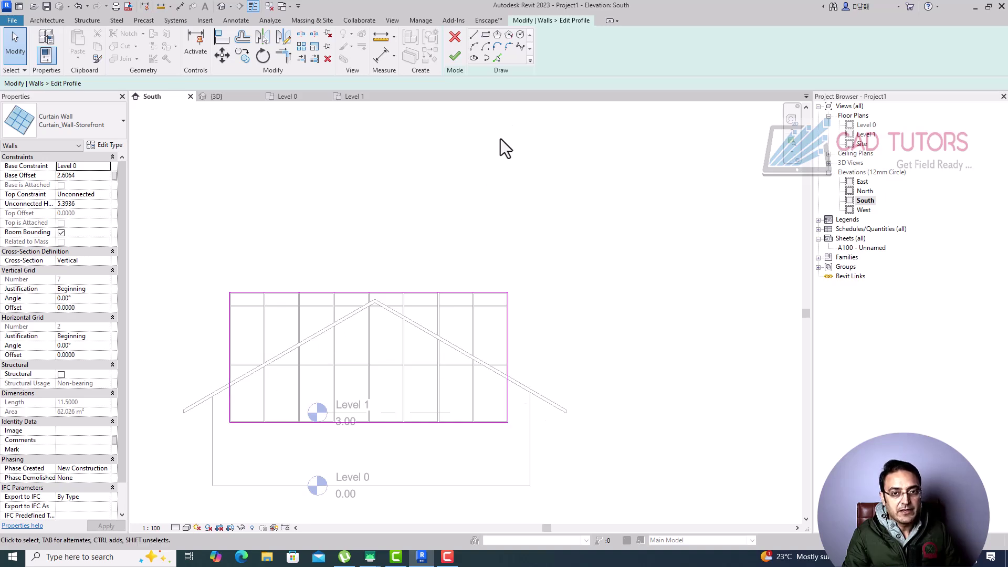
click(498, 57)
click(37, 84)
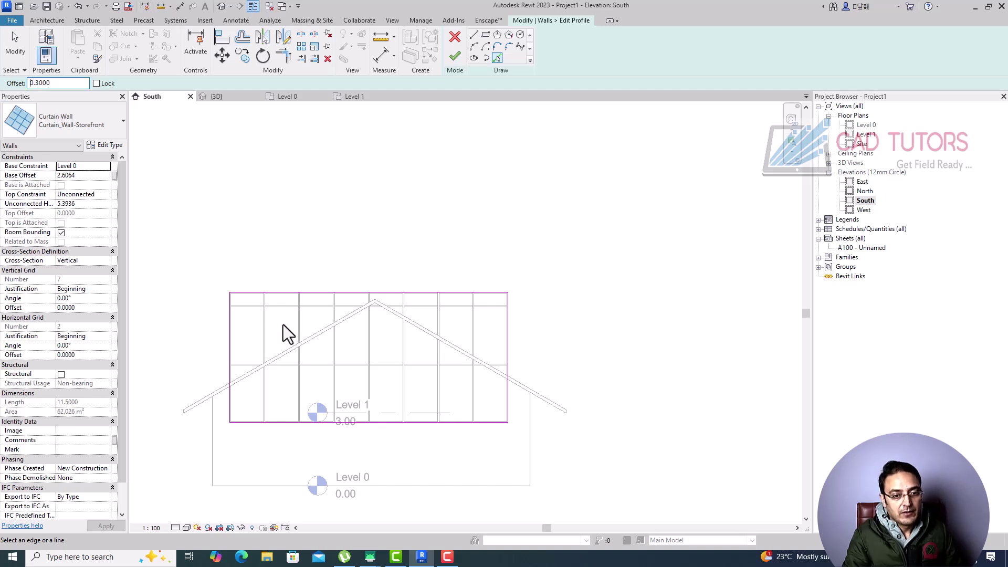
scroll(314, 361, up, 2)
click(320, 329)
click(478, 319)
key(Escape)
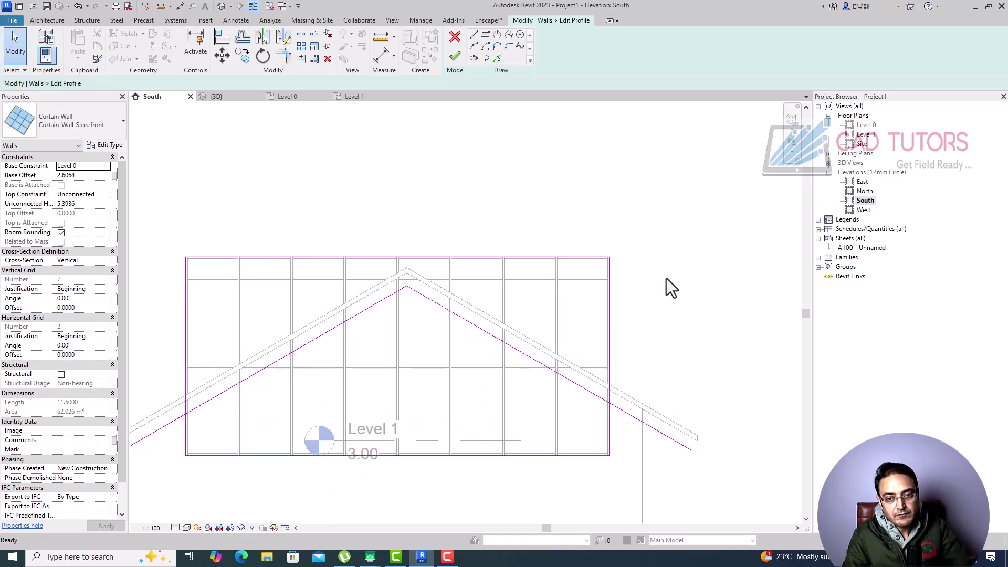
- Delete the profile's top line and trim both vertical sides to the sloped lines, forming a closed gable outline
click(596, 258)
click(639, 269)
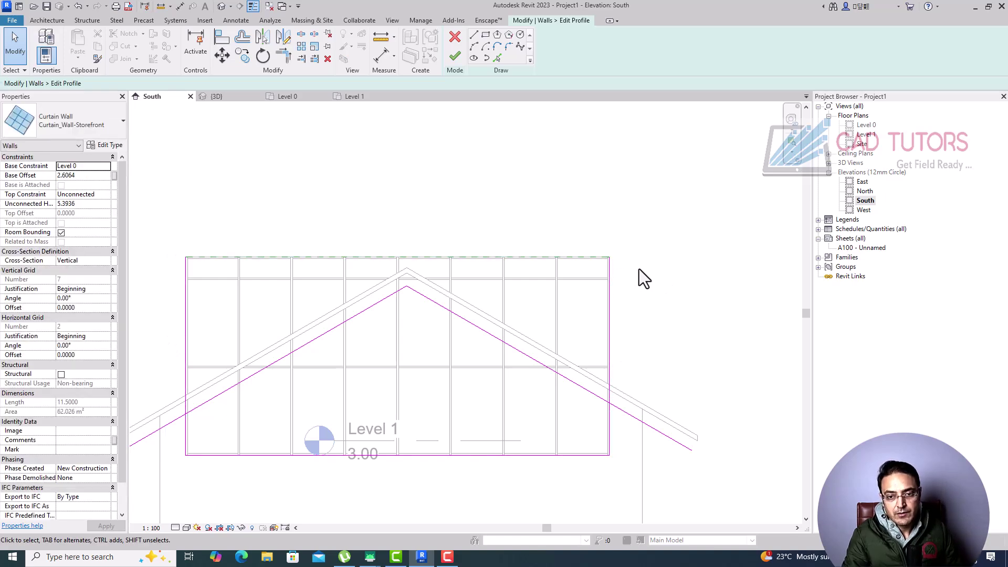
click(283, 56)
click(192, 443)
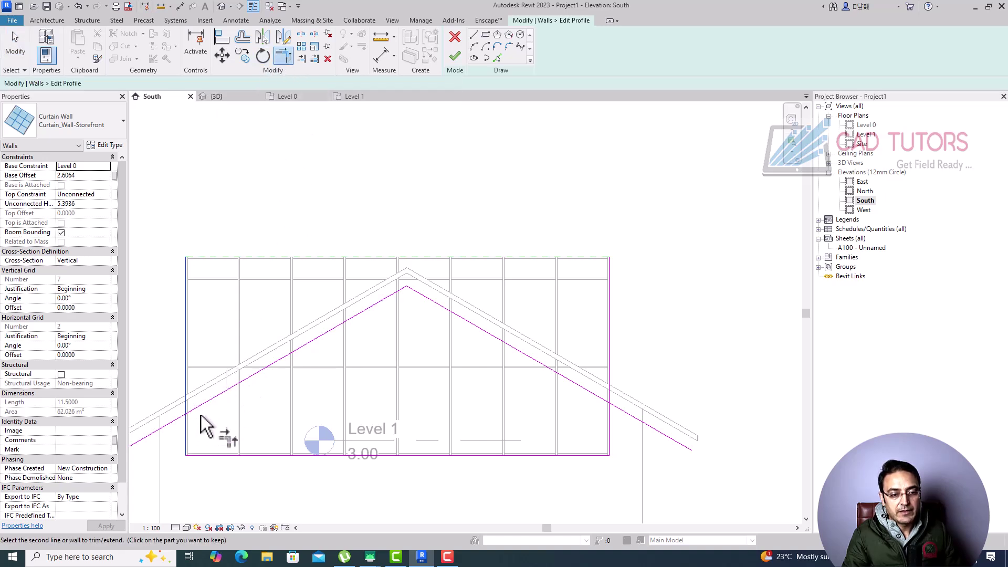
click(206, 410)
click(585, 391)
click(610, 432)
scroll(622, 241, down, 2)
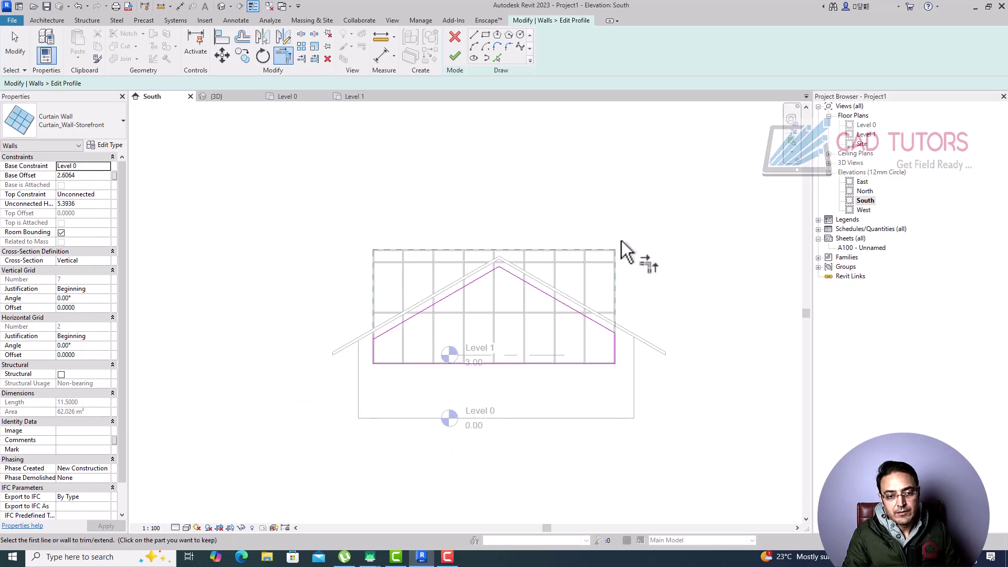
- Finish the profile edit, deleting the curtain elements that cannot be created, and look at the gable glazing in 3D
click(455, 56)
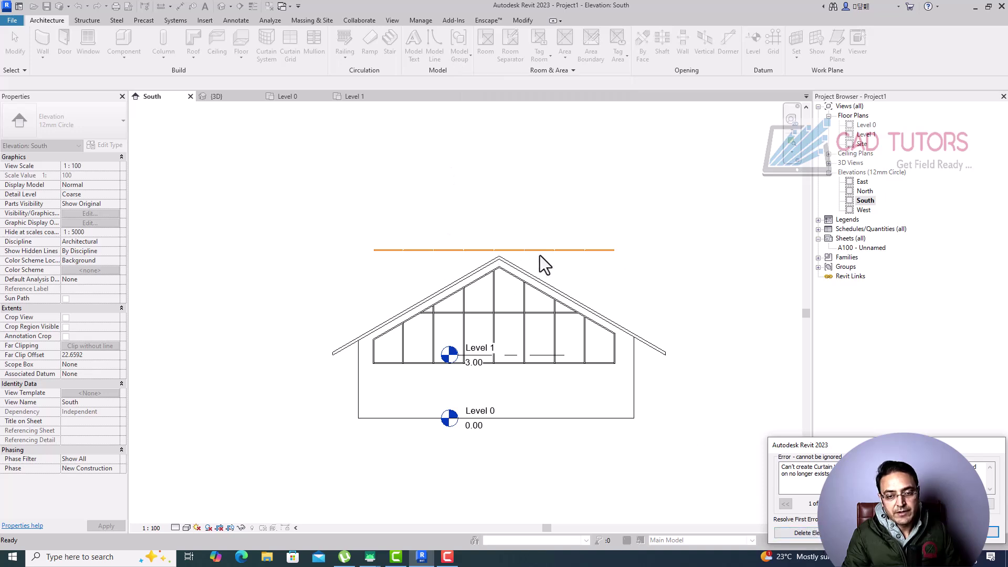
click(815, 534)
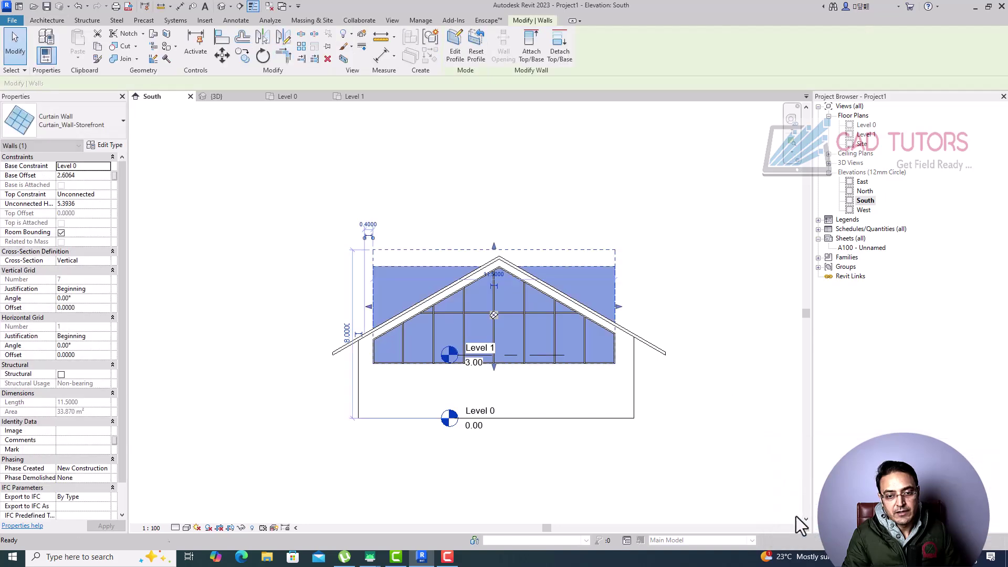
key(Escape)
click(219, 7)
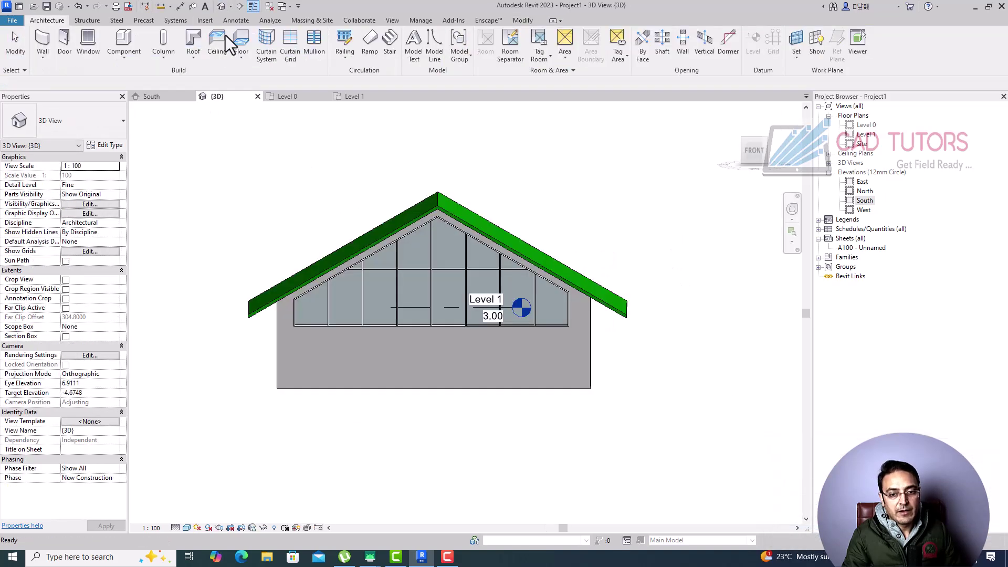
shift+middle_drag(293, 354, 266, 360)
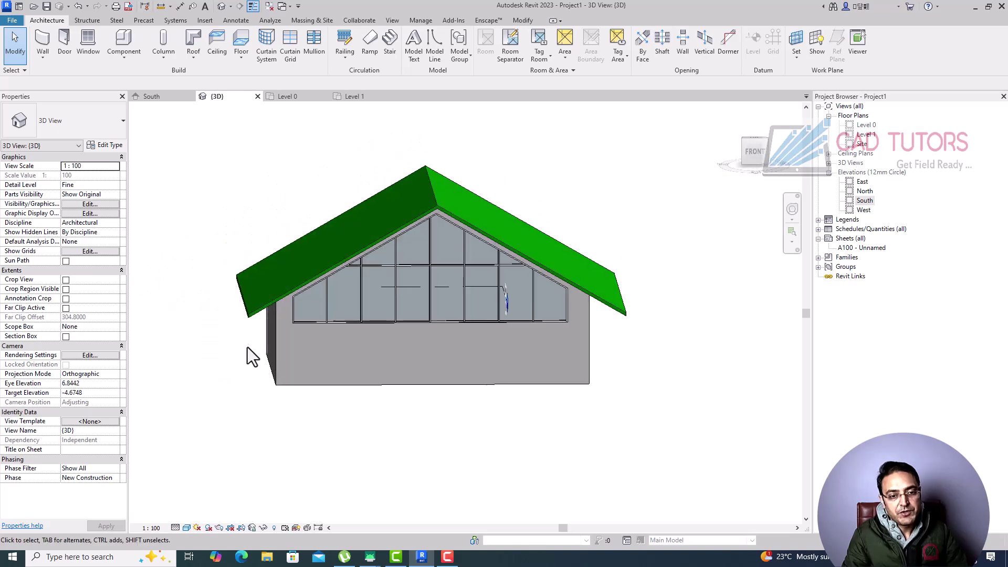